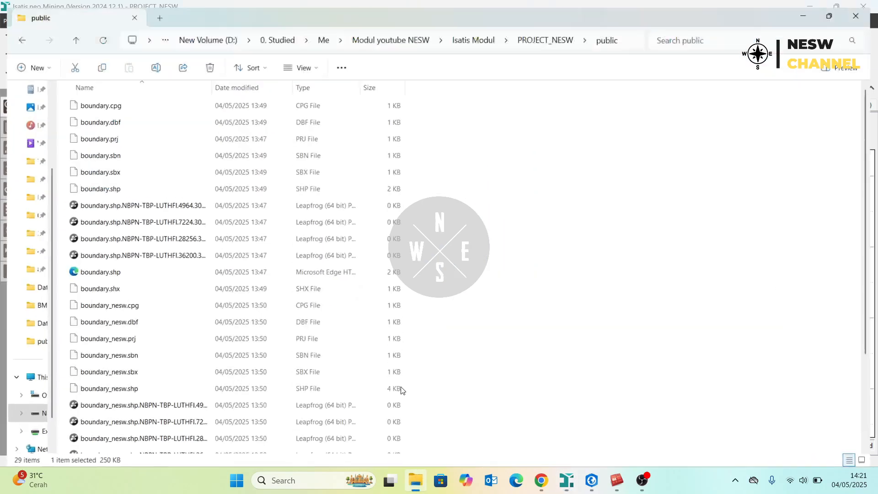
- Open the POINT_THICKNESS_NESW file from the project's public folder in Excel and maximize its window
scroll(157, 411, "down", 2)
left_click(148, 417)
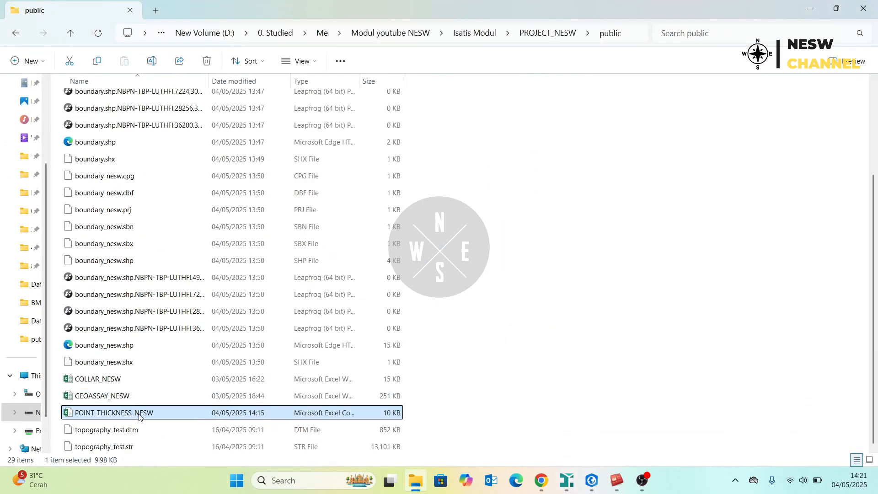
double_click(139, 416)
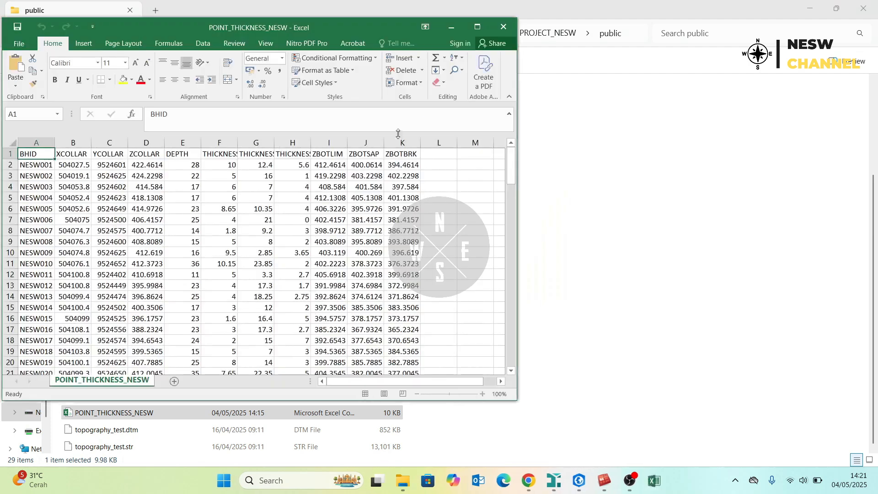
left_click(329, 176)
mouse_move(311, 143)
left_mouse_down()
mouse_move(363, 138)
mouse_move(309, 140)
left_mouse_up()
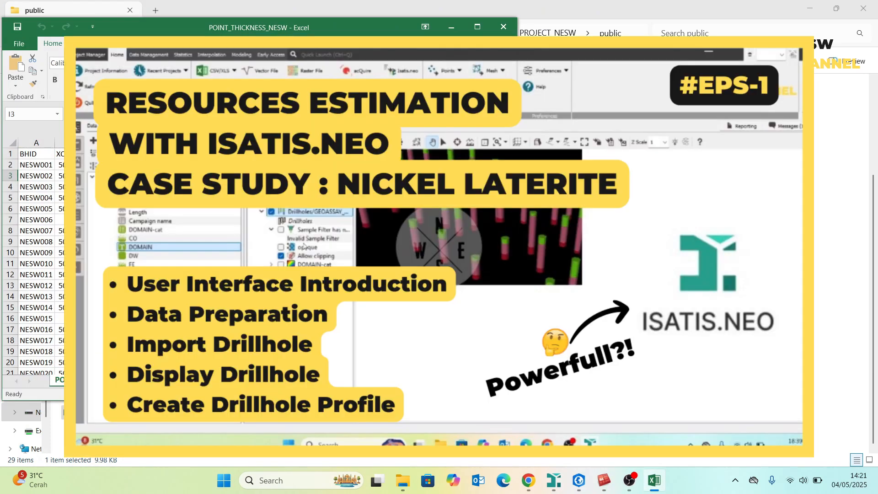
double_click(335, 31)
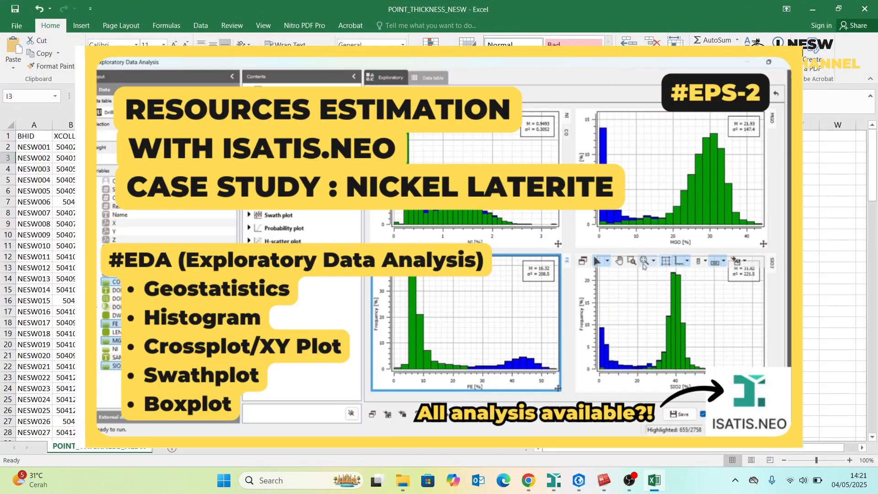
- Examine the ZBOTLIM, ZBOTSAP and ZBOTBRK bottom elevation columns in the thickness table
left_click(435, 202)
left_click_drag(325, 125, 398, 125)
left_click(397, 188)
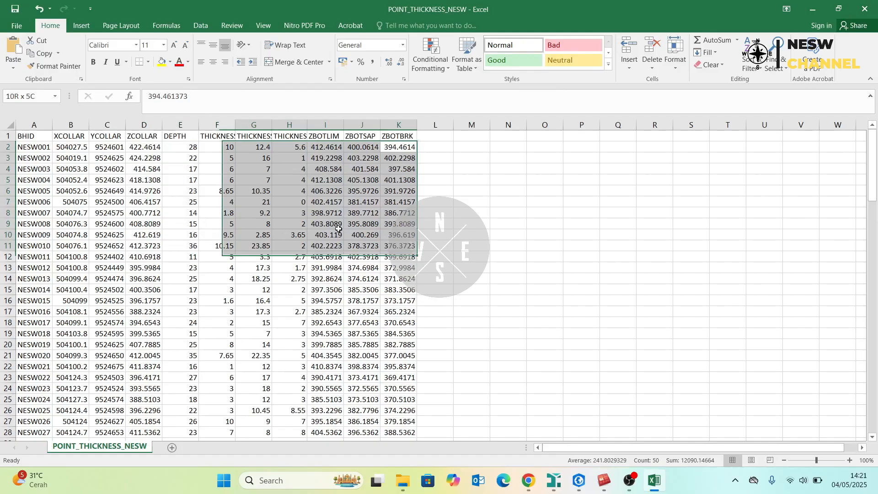
left_click_drag(398, 147, 338, 214)
key("shift+Down")
key("shift+Down")
key("shift+Down")
key("shift+Down")
key("shift+Down")
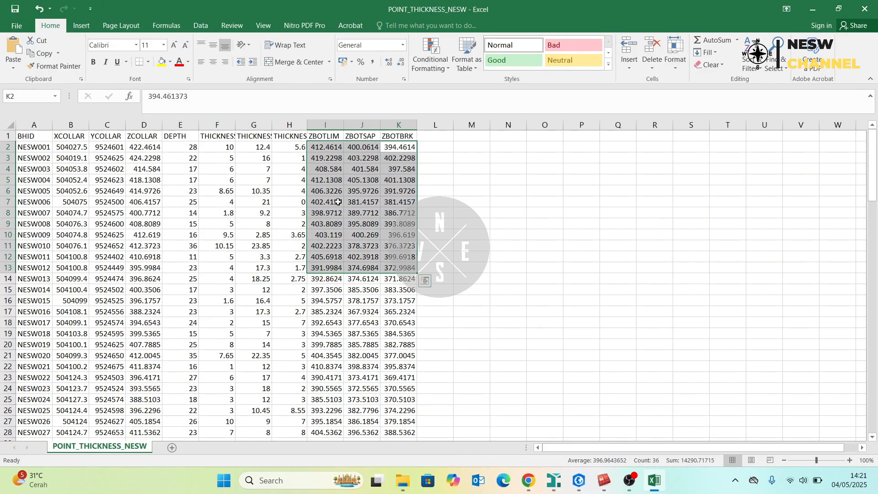
left_click(399, 211)
left_click(400, 179)
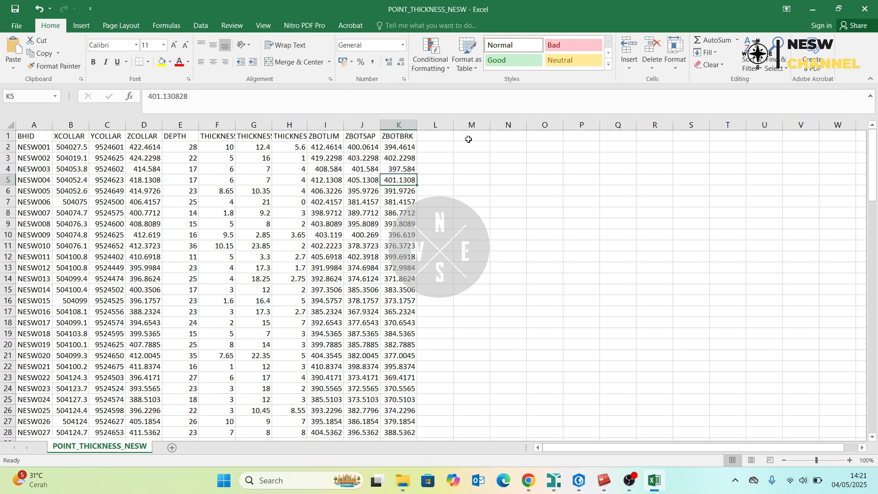
left_click(471, 136)
- Close the thickness workbook without saving changes and switch to Isatis.neo
left_click(872, 4)
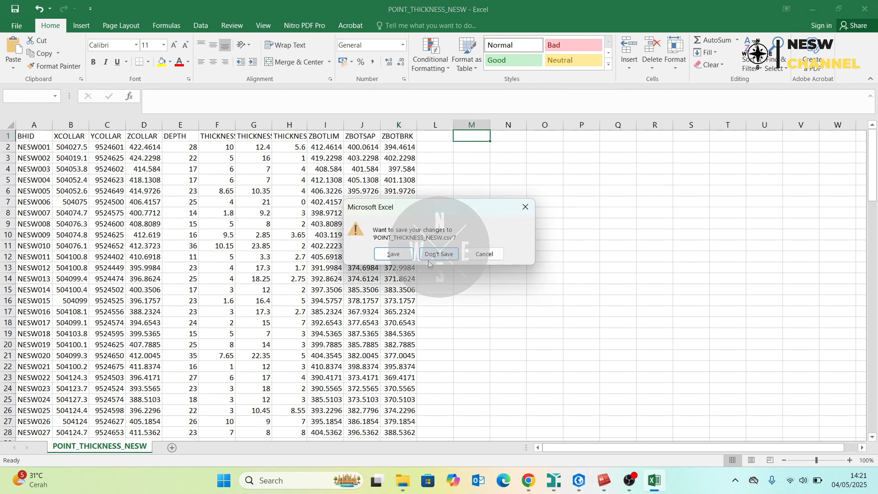
left_click(438, 254)
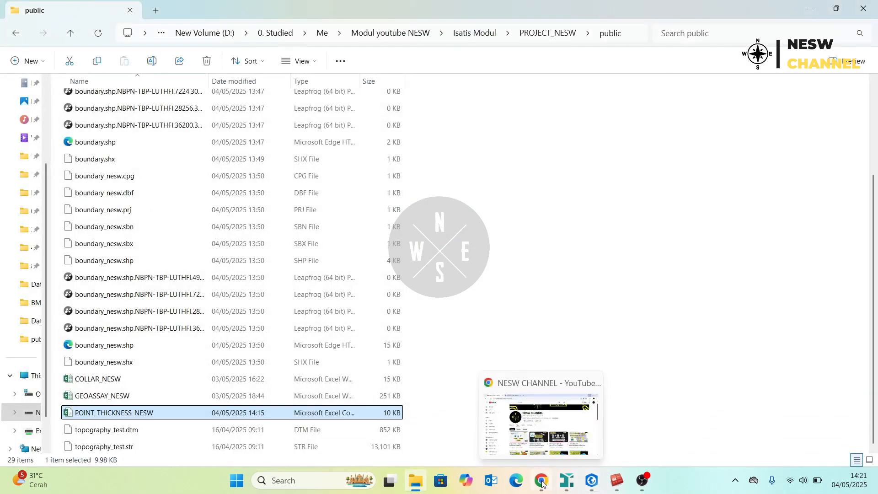
left_click(566, 481)
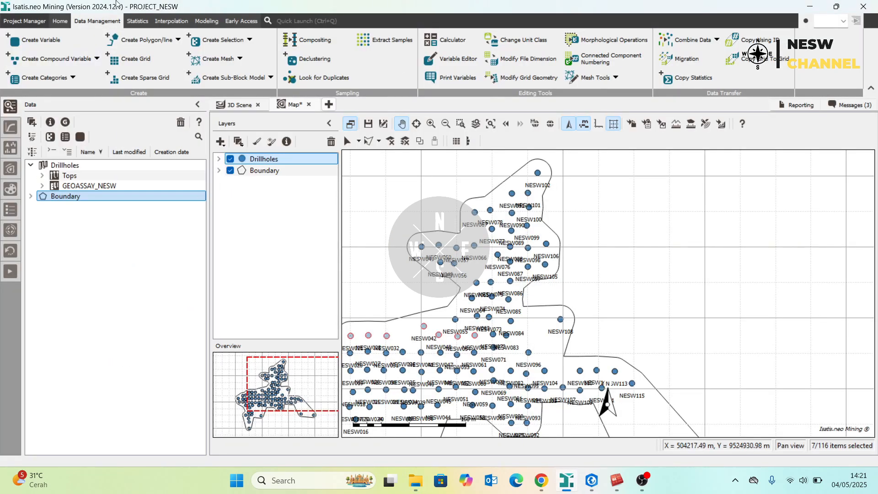
- Start a CSV/XLS points import with POINT_THICKNESS_NESW from PROJECT_NESW's public folder as the input file
left_click(59, 21)
left_click(188, 41)
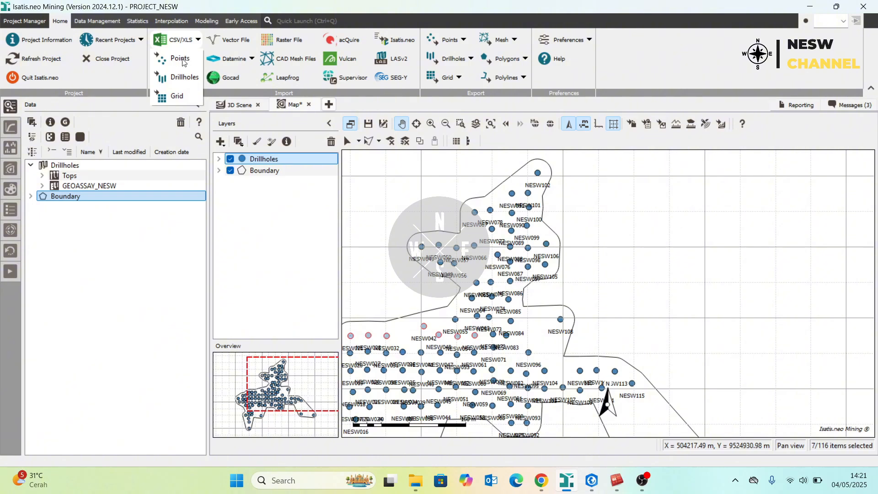
left_click(182, 59)
left_click(296, 174)
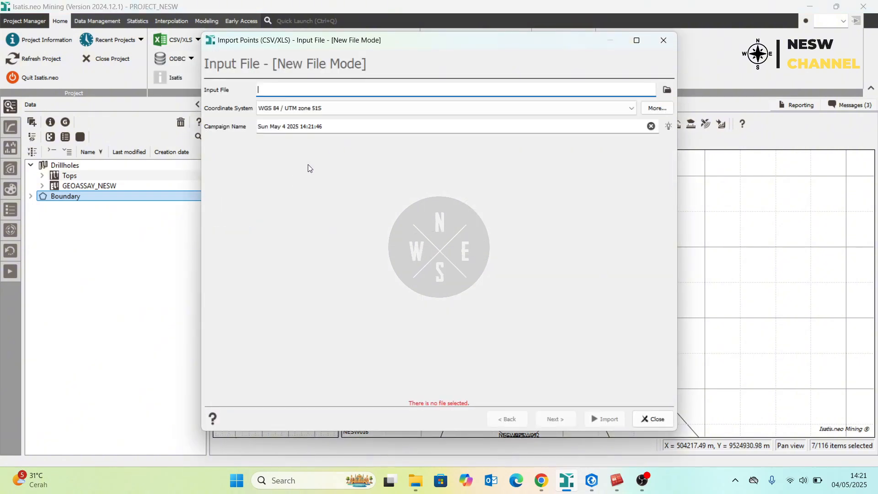
left_click(667, 90)
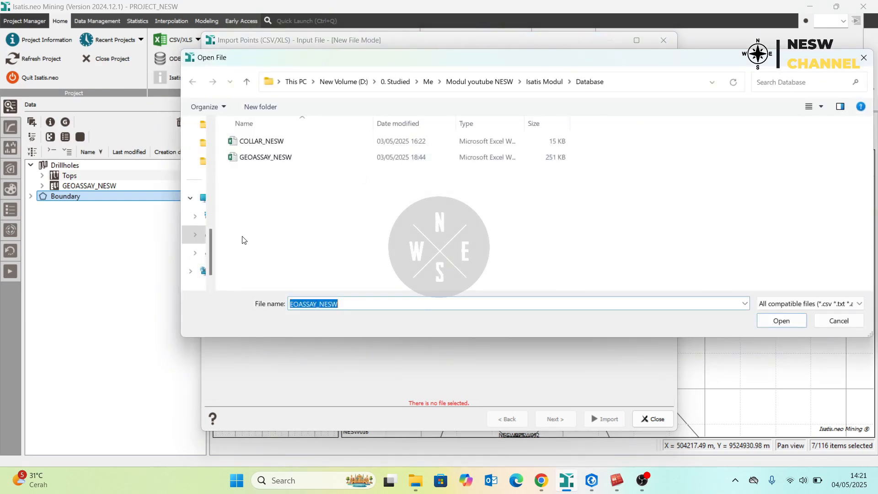
left_click(525, 83)
double_click(337, 172)
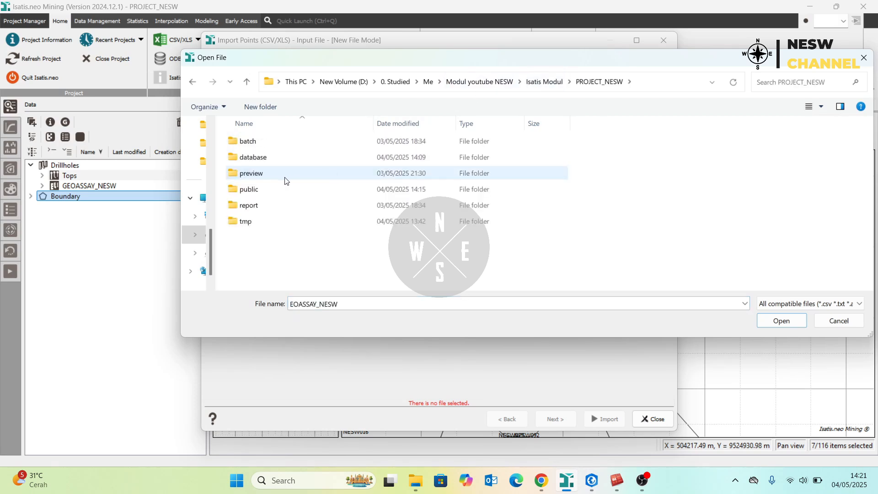
double_click(274, 188)
left_click(311, 145)
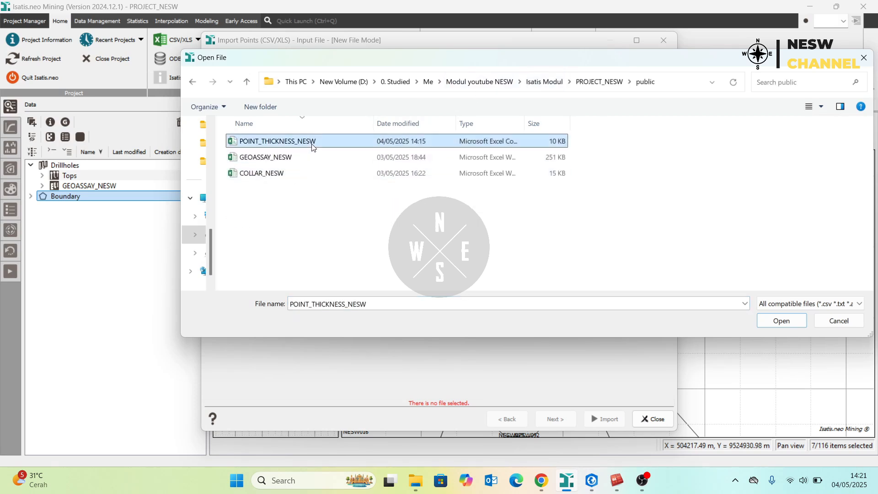
left_click(781, 320)
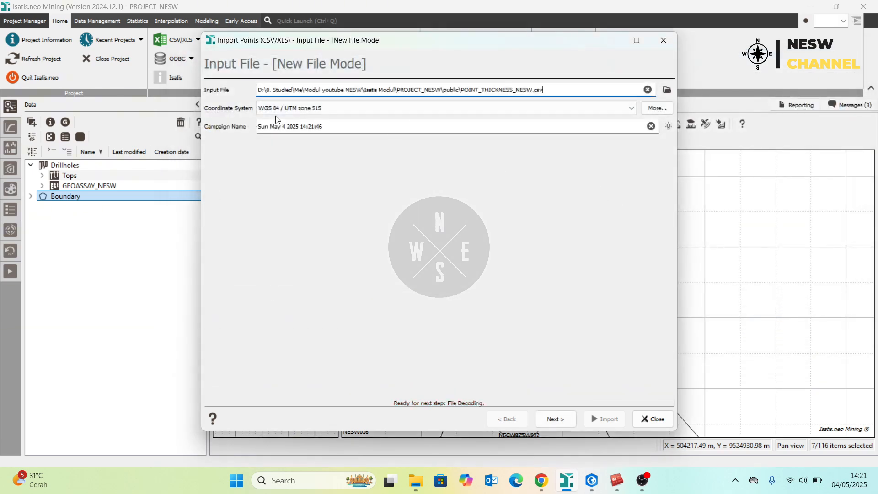
- Keep the default file decoding and exclude ZCOLLAR, DEPTH, THICKNESS_LIM, THICKNESS_SAP and THICKNESS_BRK from the imported variables
left_click(555, 419)
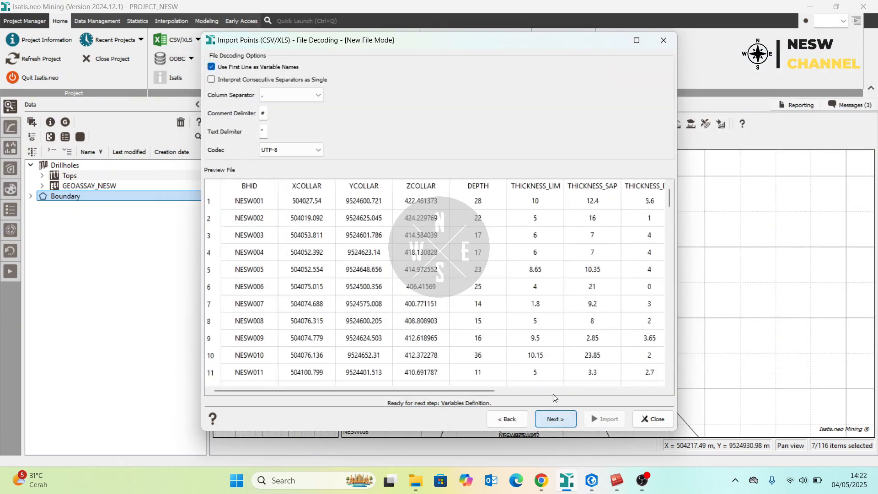
left_click(558, 423)
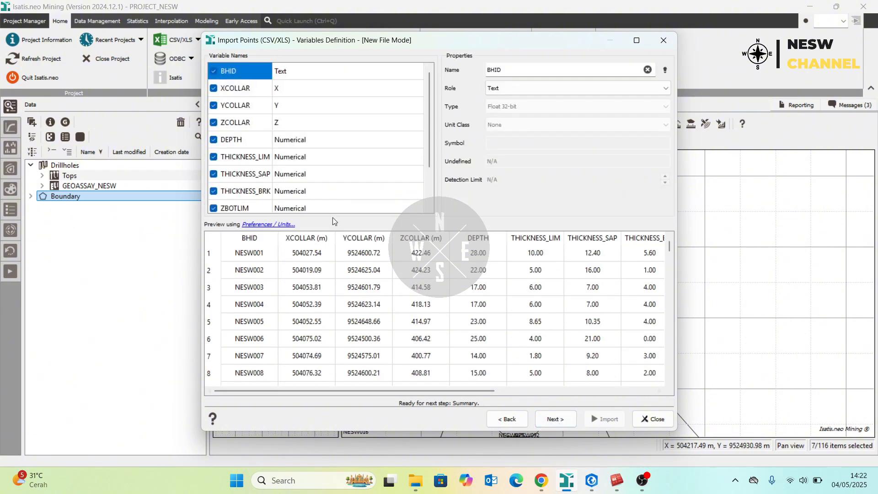
left_click(214, 122)
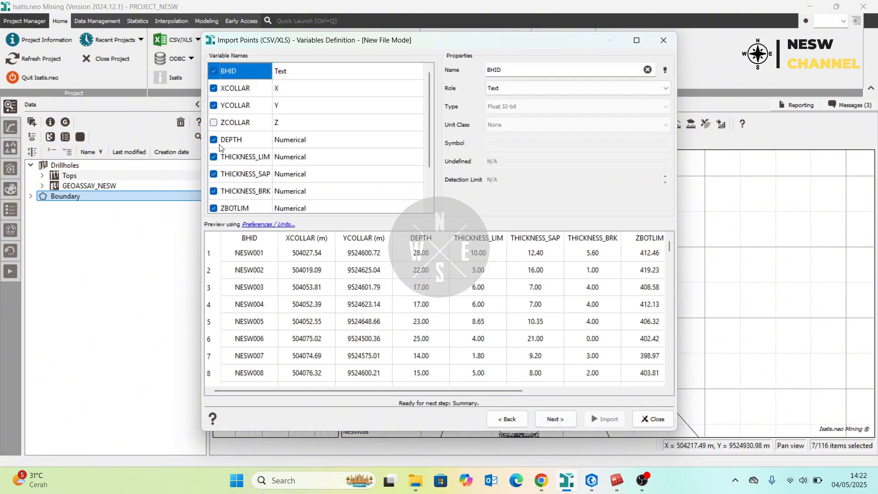
scroll(220, 147, "down", 1)
left_click(215, 109)
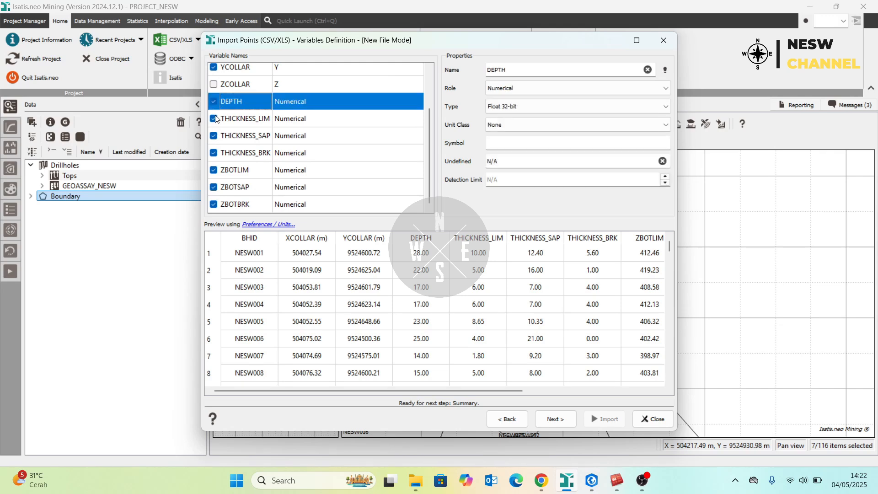
left_click(214, 119)
left_click(213, 101)
scroll(221, 125, "up", 1)
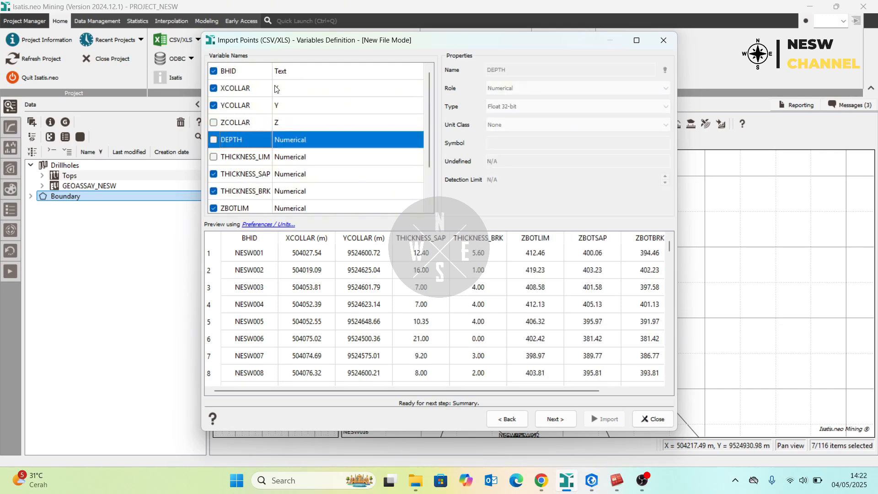
scroll(268, 120, "down", 1)
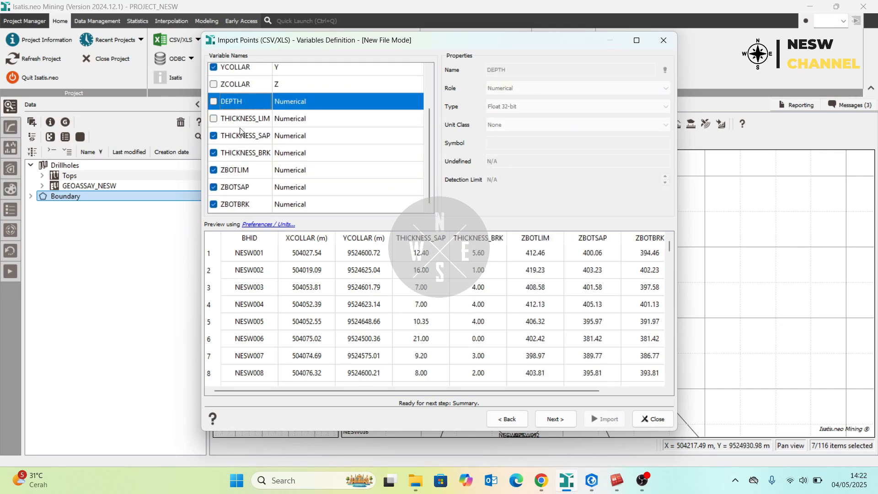
left_click(213, 136)
left_click(213, 152)
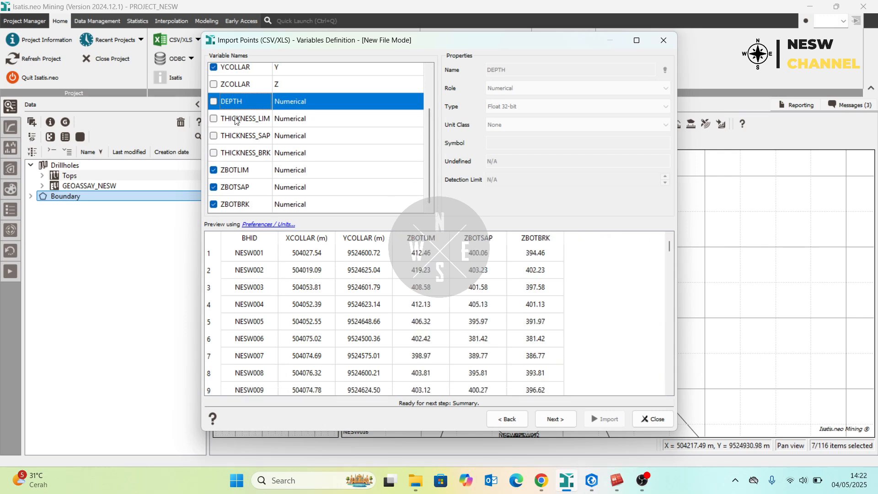
scroll(246, 138, "up", 1)
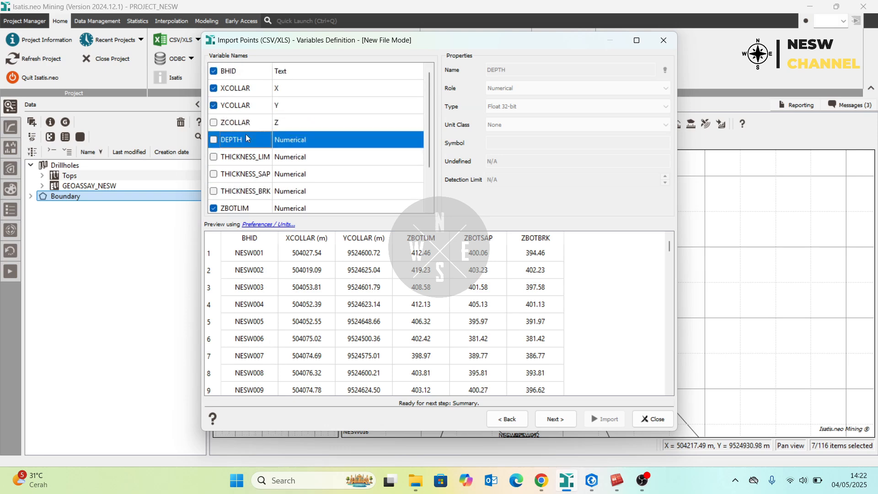
- Name the output file "Point _bottom_domain" and run the points import
left_click(555, 419)
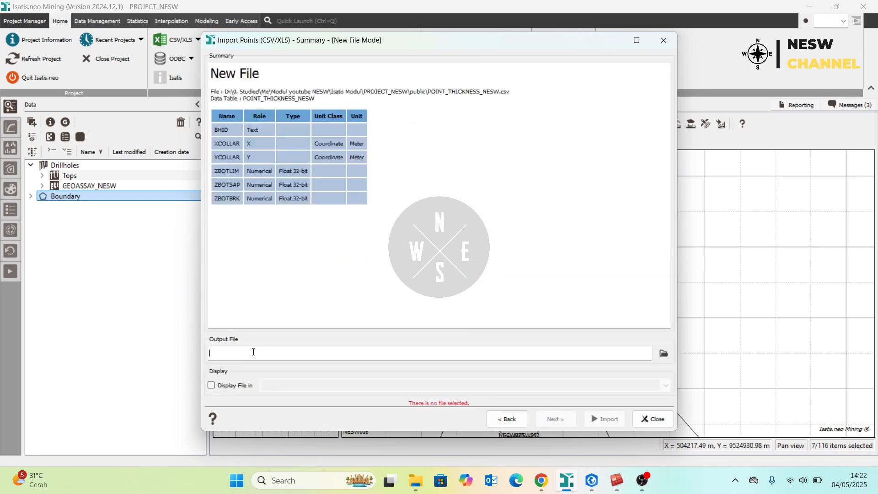
type("Point")
key("Num_Lock")
type("_bottom_domain")
key("Return")
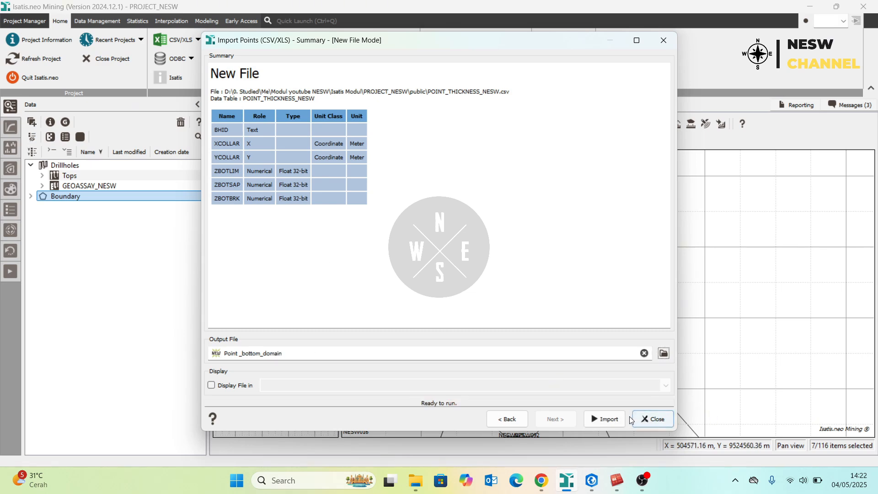
left_click(604, 419)
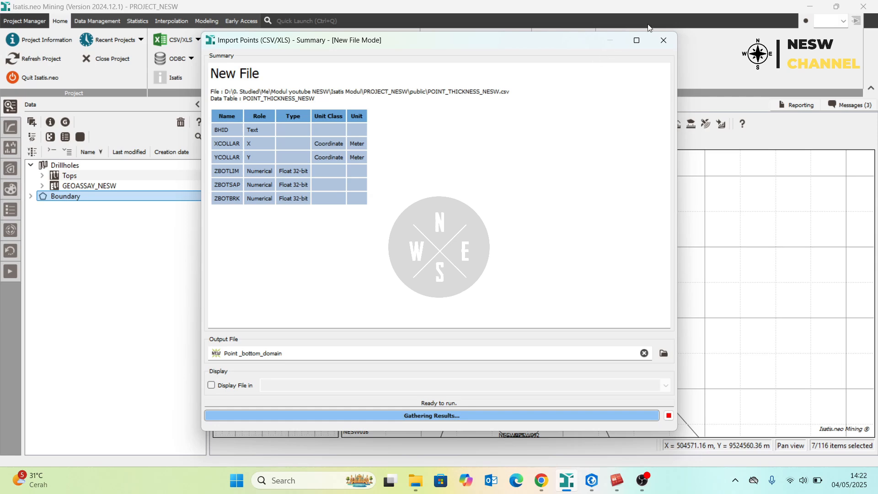
- Expand the imported Point _bottom_domain data and review its ZBOTBRK, ZBOTLIM and ZBOTSAP variables
left_click(31, 196)
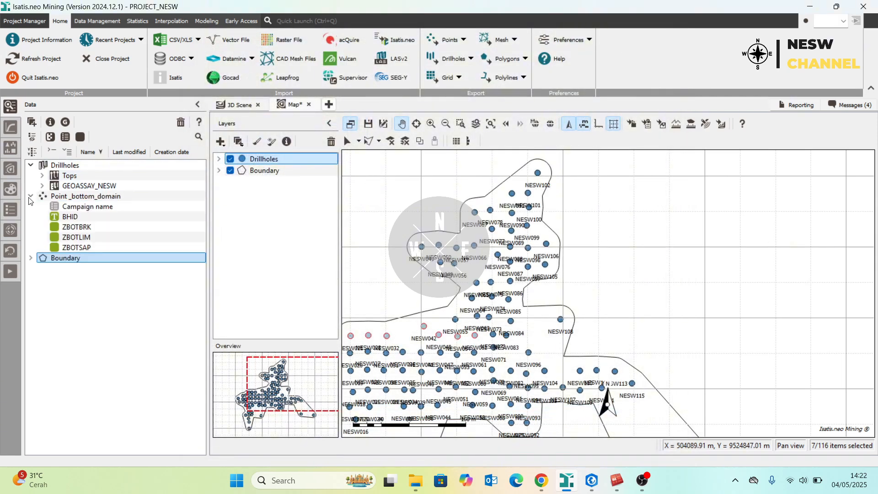
left_click(77, 227)
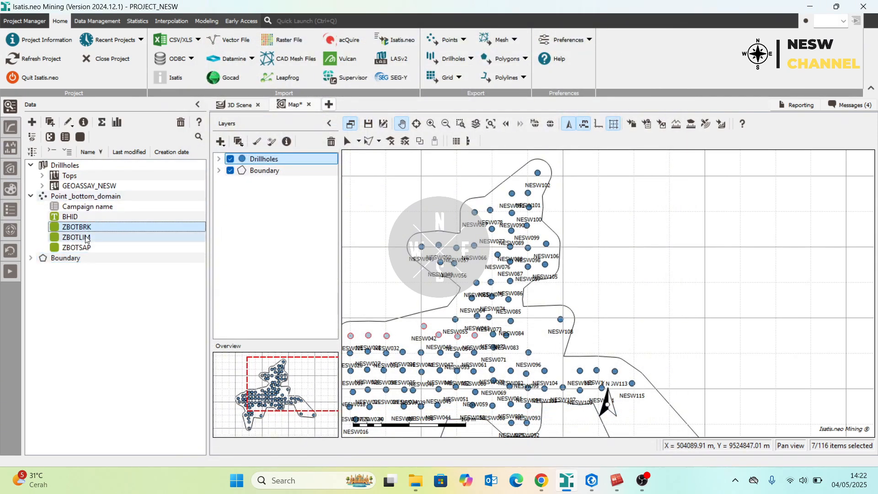
left_click(78, 247, "shift")
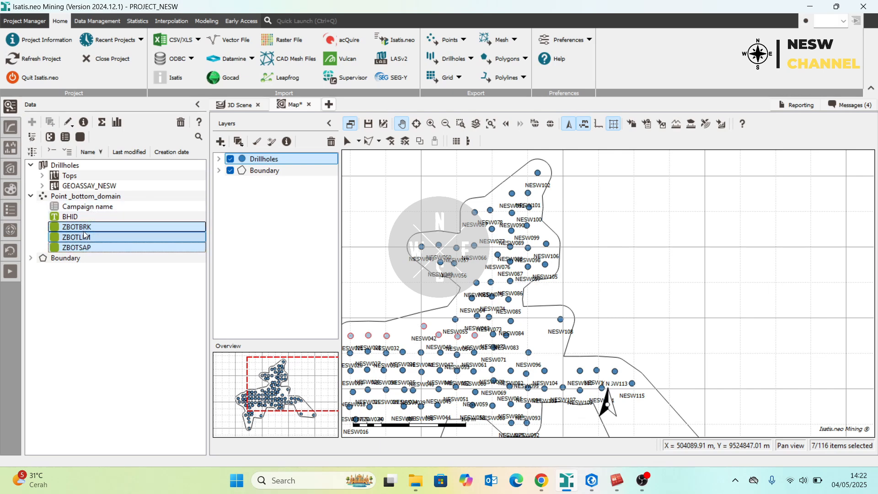
left_click(86, 232)
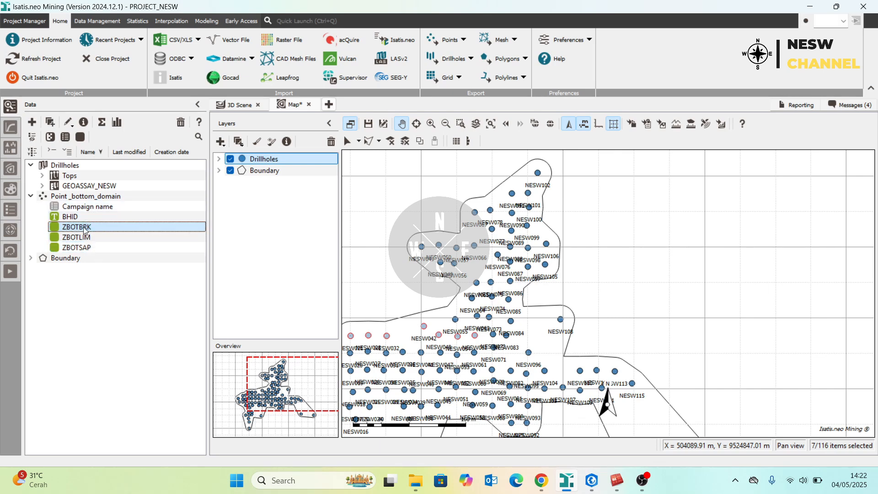
left_click(97, 237)
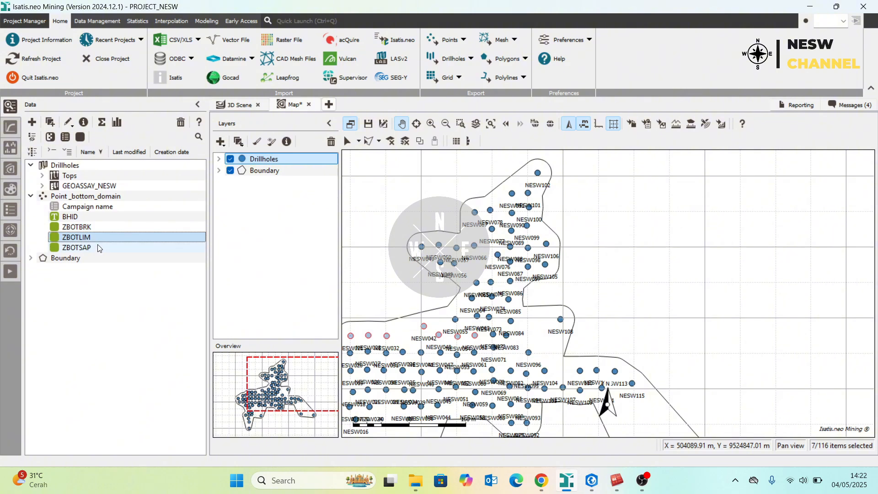
left_click(87, 247)
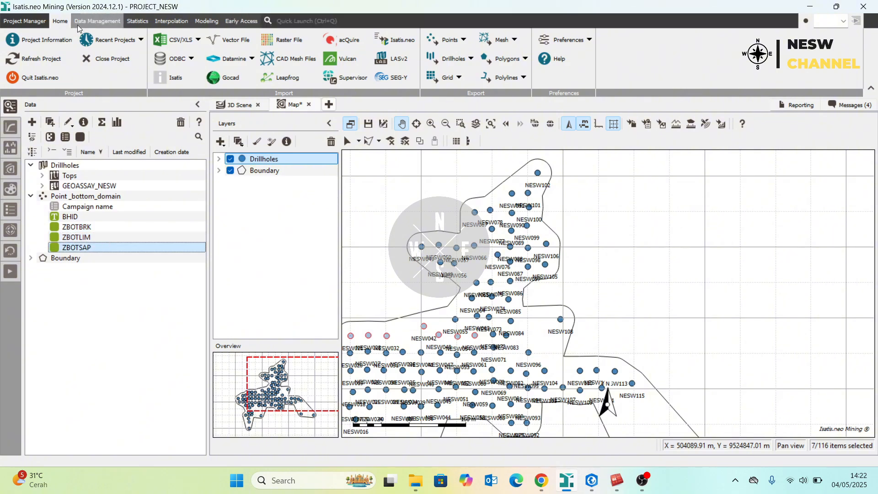
left_click(94, 21)
scroll(530, 300, "down", 4)
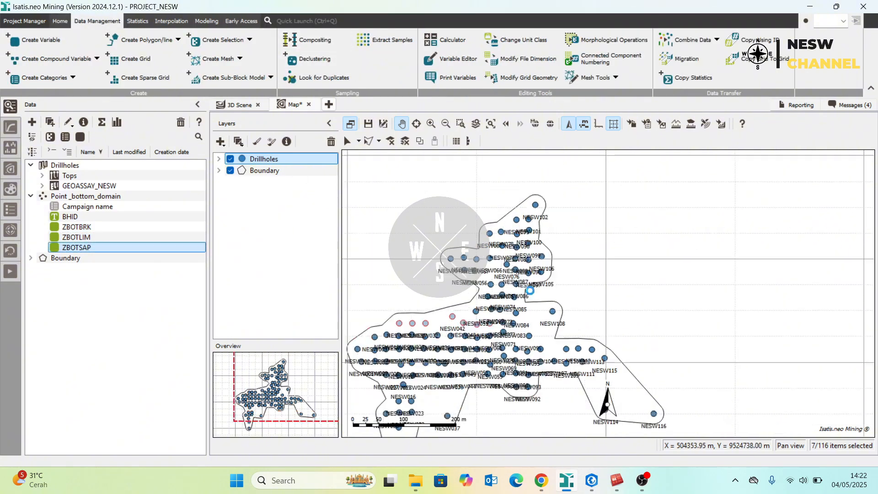
scroll(539, 277, "up", 5)
left_click_drag(536, 289, 608, 228)
left_click_drag(504, 322, 524, 262)
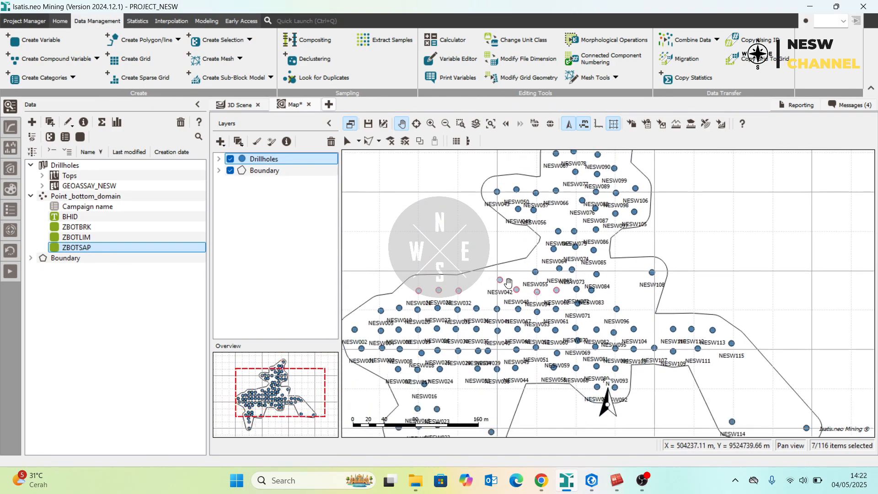
- Start creating a new grid file and keep its dimension set to 2D
scroll(548, 259, "down", 5)
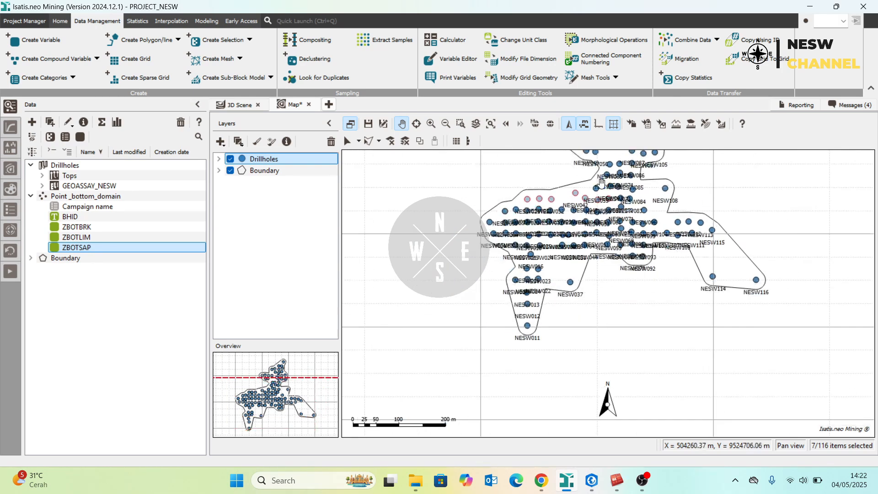
left_click_drag(552, 253, 531, 259)
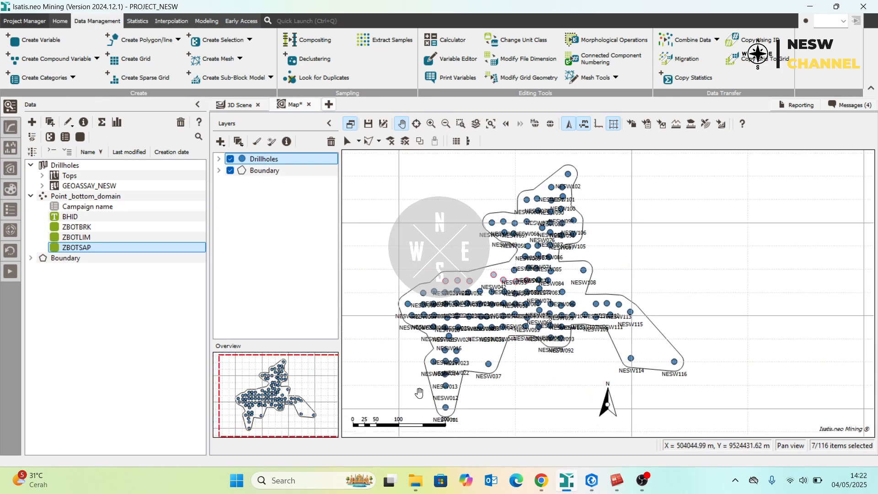
left_click_drag(413, 391, 428, 360)
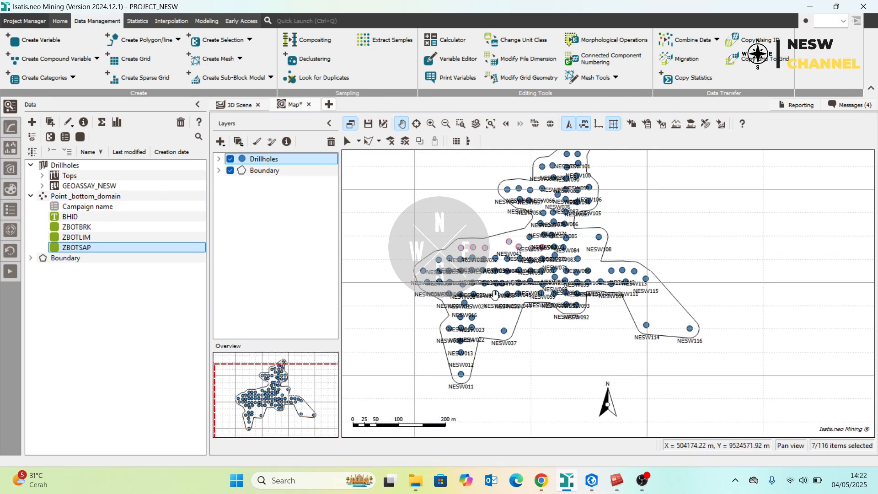
left_click_drag(460, 295, 421, 320)
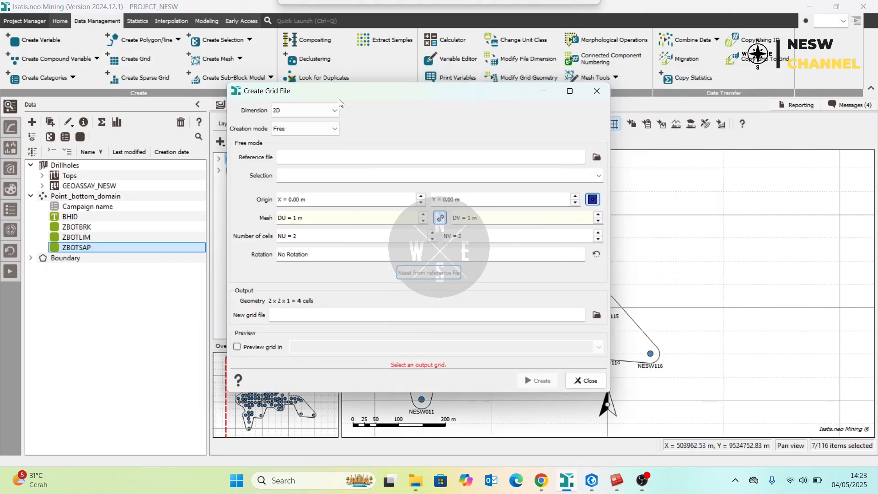
left_click(319, 109)
left_click(315, 111)
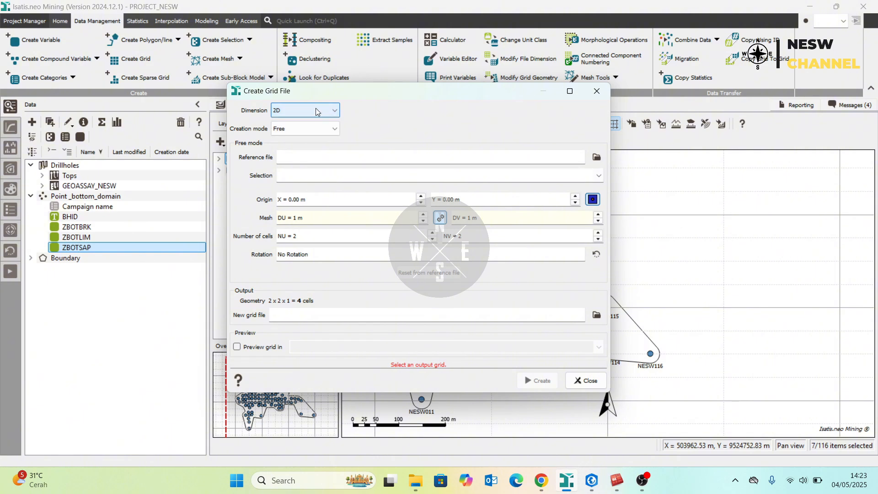
left_click_drag(352, 91, 440, 66)
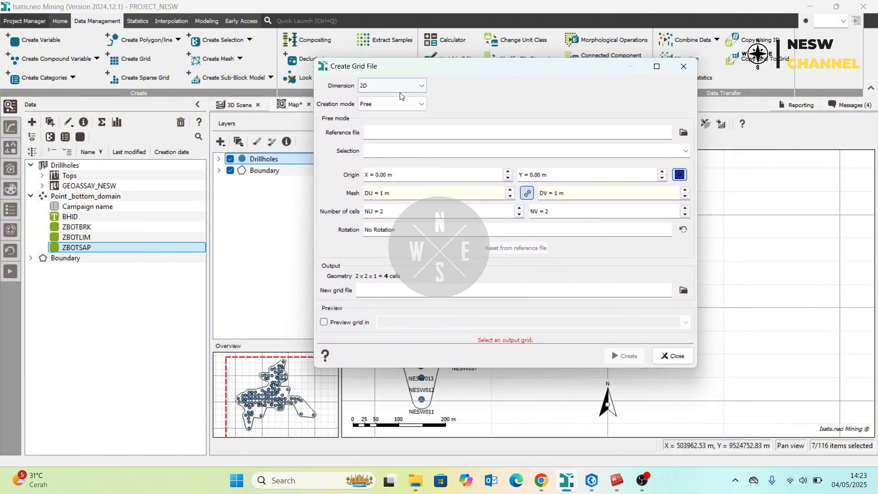
left_click(396, 90)
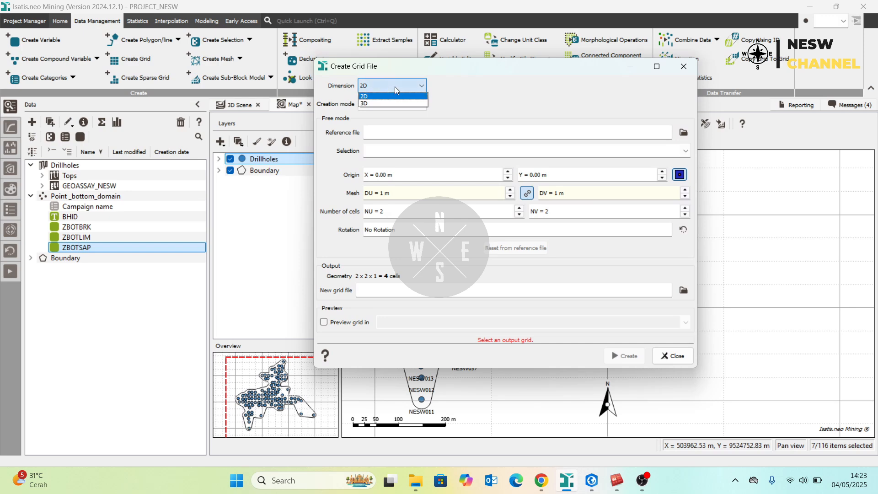
left_click(394, 87)
left_click(394, 87)
left_click(396, 84)
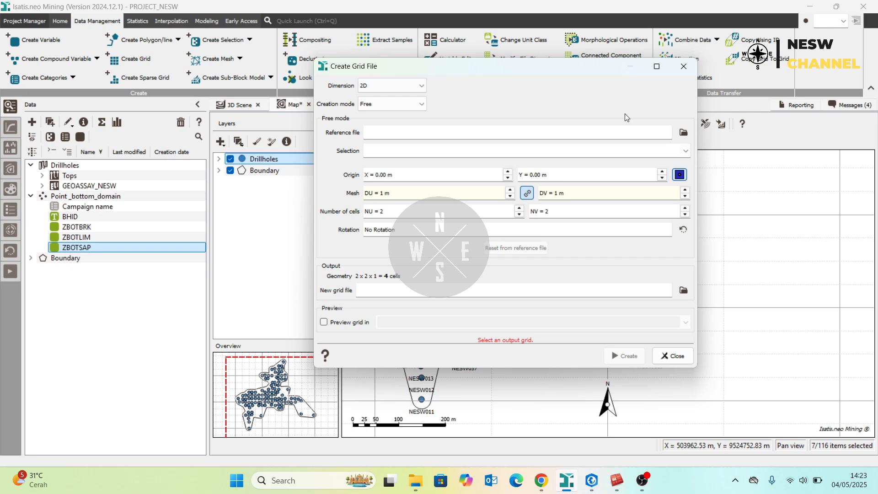
left_click(681, 133)
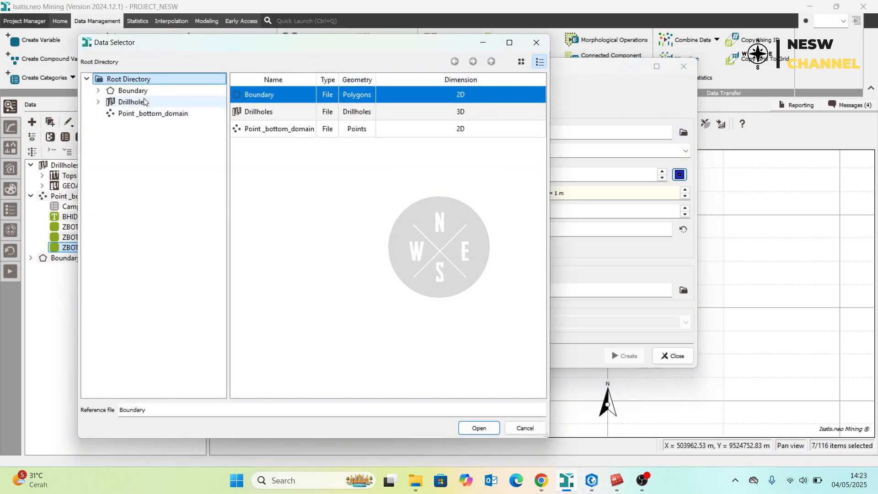
left_click(142, 114)
left_click(479, 428)
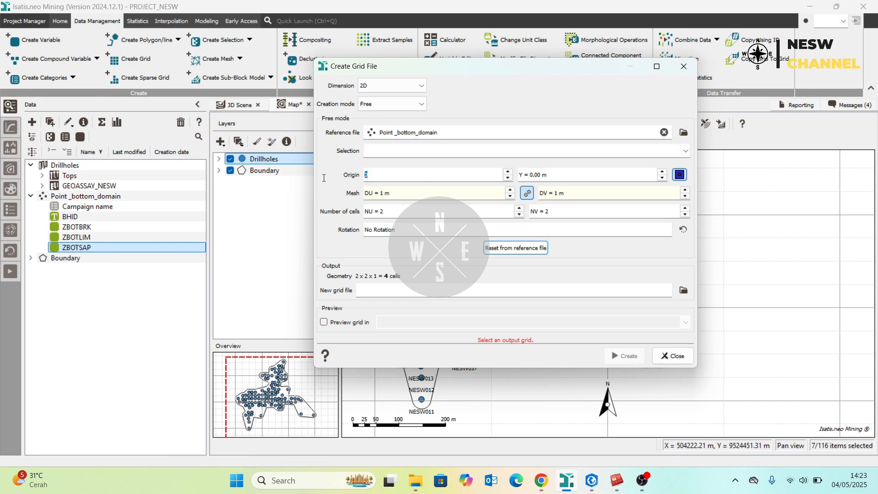
left_click(683, 133)
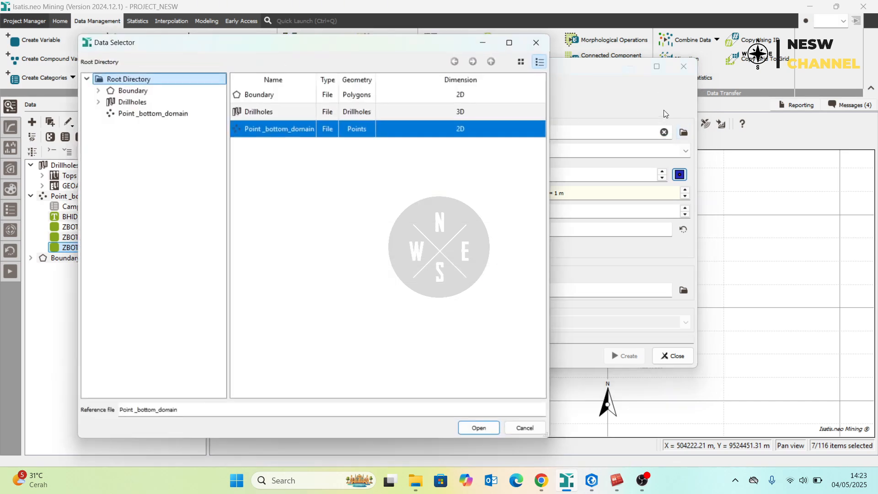
left_click(133, 103)
left_click(141, 91)
left_click(479, 428)
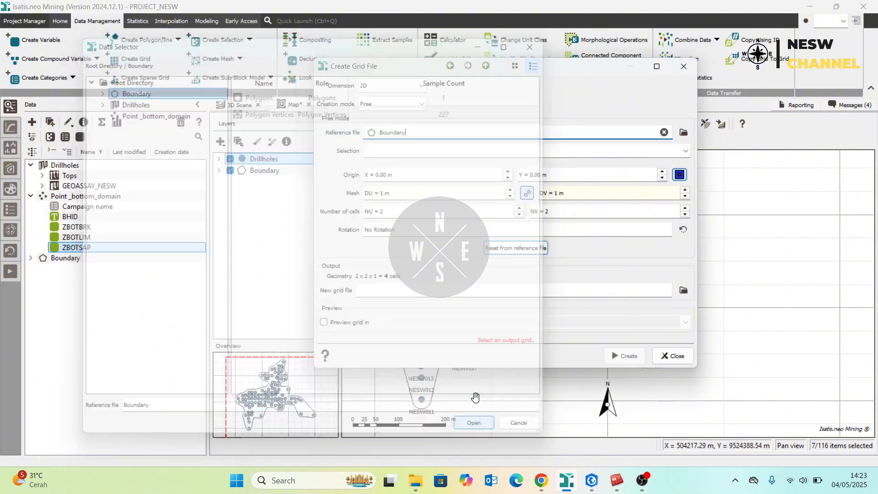
left_click(403, 173)
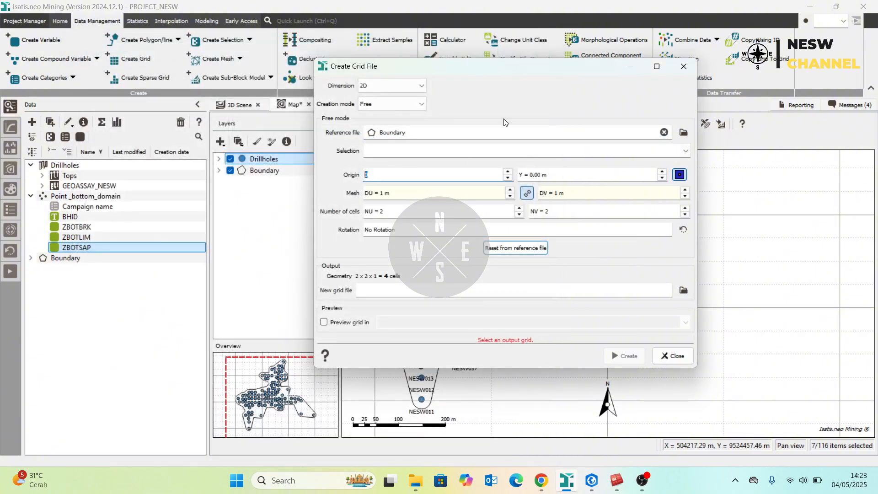
left_click(663, 132)
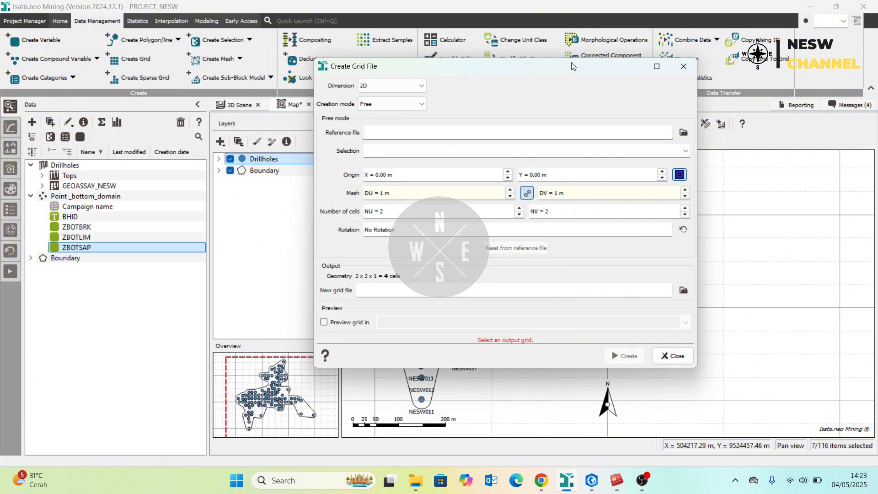
- Set the grid origin to X = 503000 m and Y = 9524000 m
left_click_drag(572, 72, 274, 28)
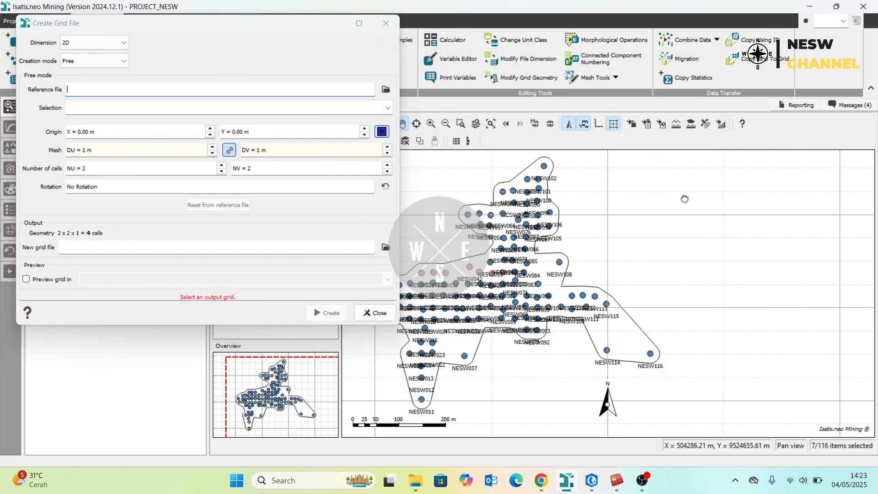
left_click_drag(466, 296, 559, 283)
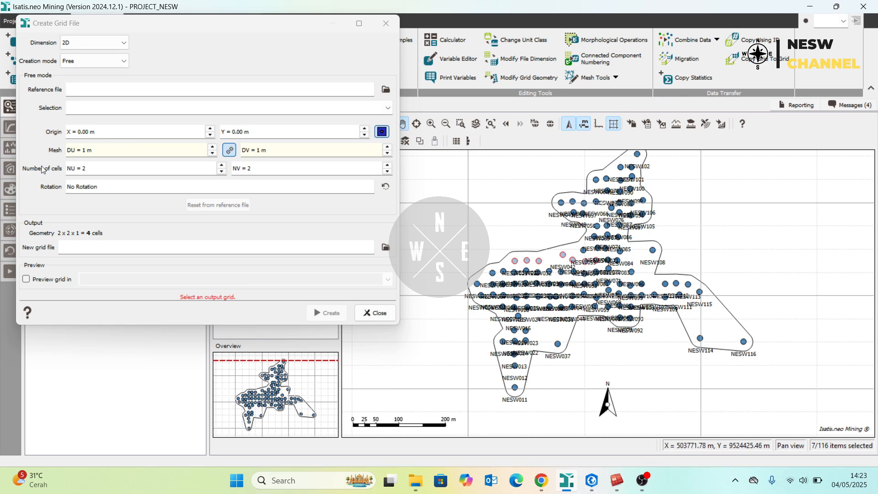
left_click_drag(98, 128, 2, 107)
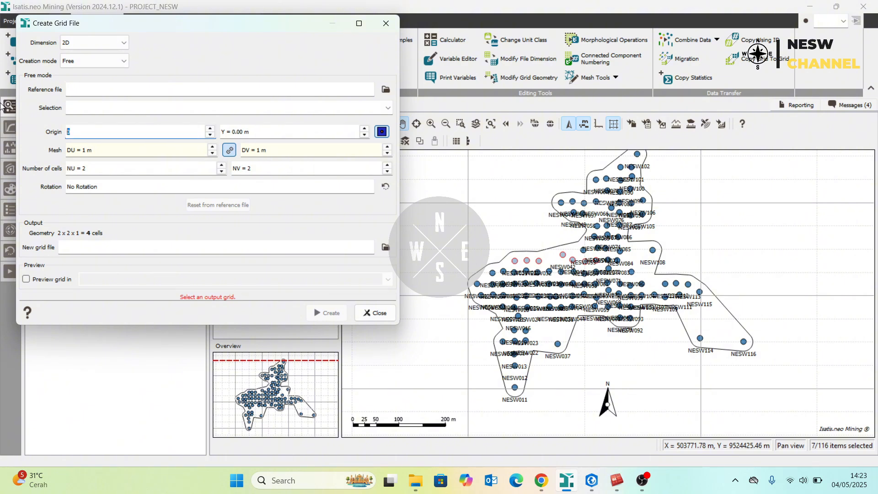
key("Num_Lock")
type("503000")
key("Tab")
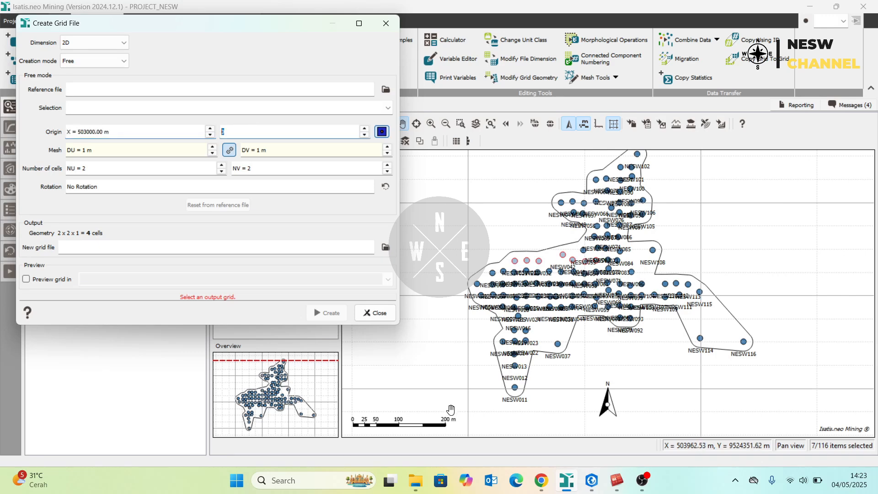
left_click_drag(457, 368, 464, 305)
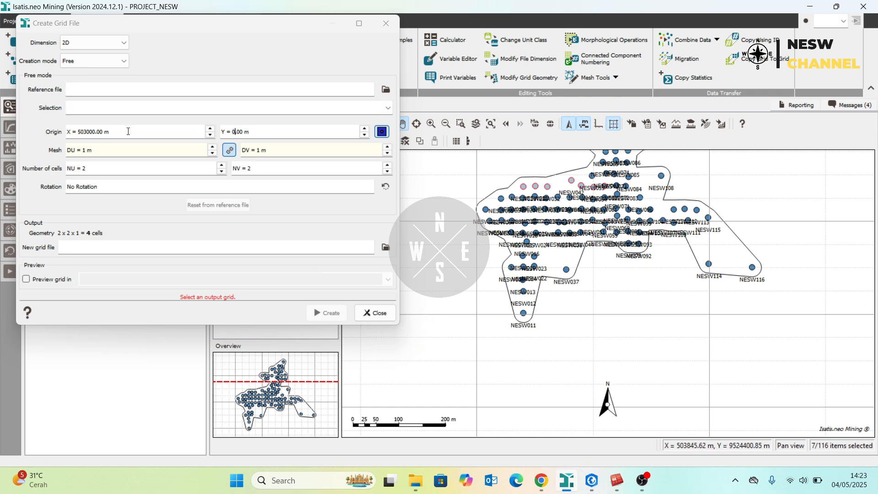
left_click(231, 136)
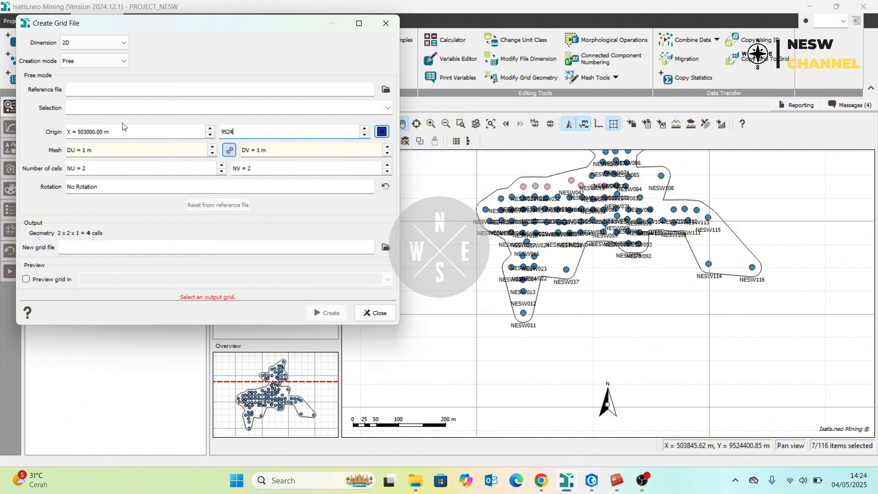
key("Return")
- Set the grid mesh to 2 m in both directions and the number of cells to 500 by 800
left_click(116, 148)
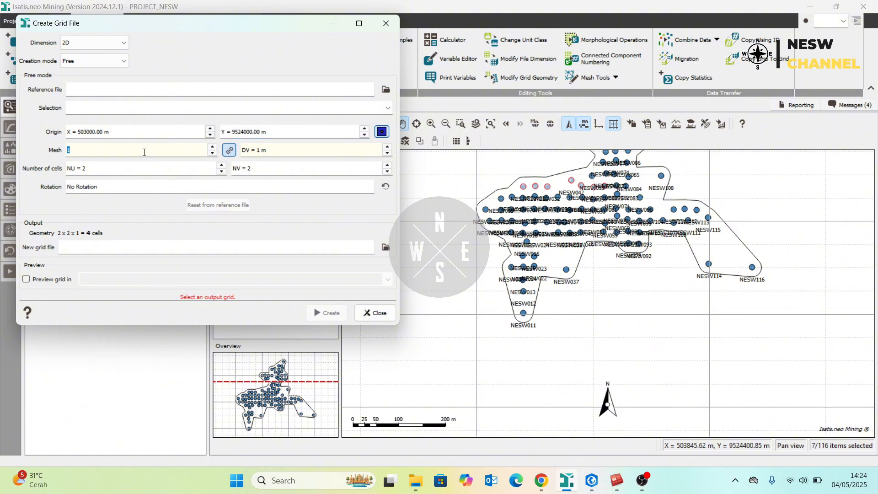
left_click_drag(180, 29, 263, 96)
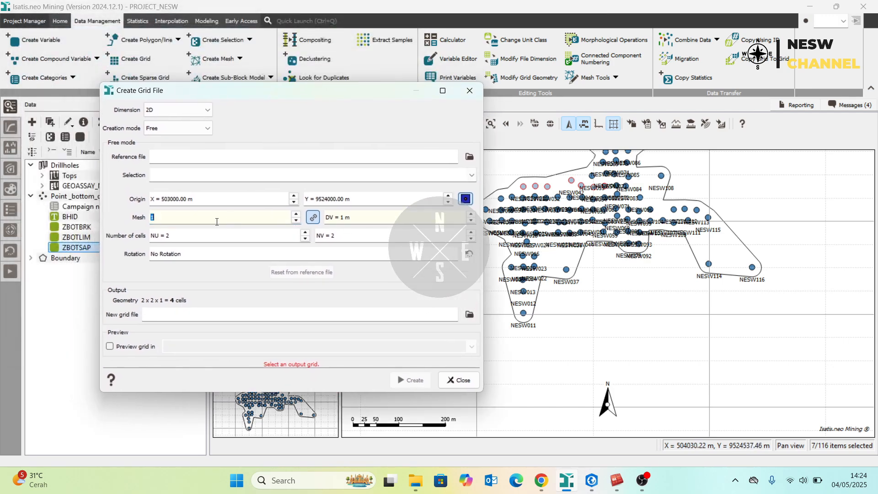
left_click(376, 220)
left_click_drag(335, 90, 281, 83)
left_click_drag(568, 229, 526, 297)
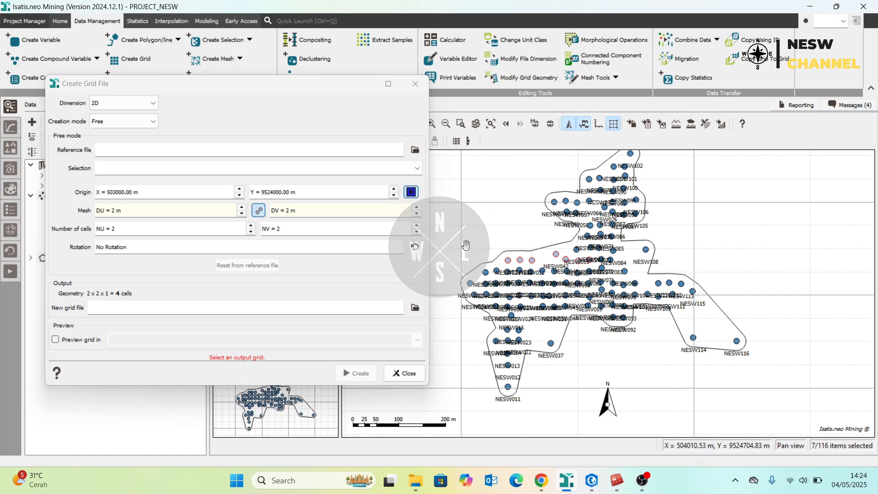
left_click(180, 215)
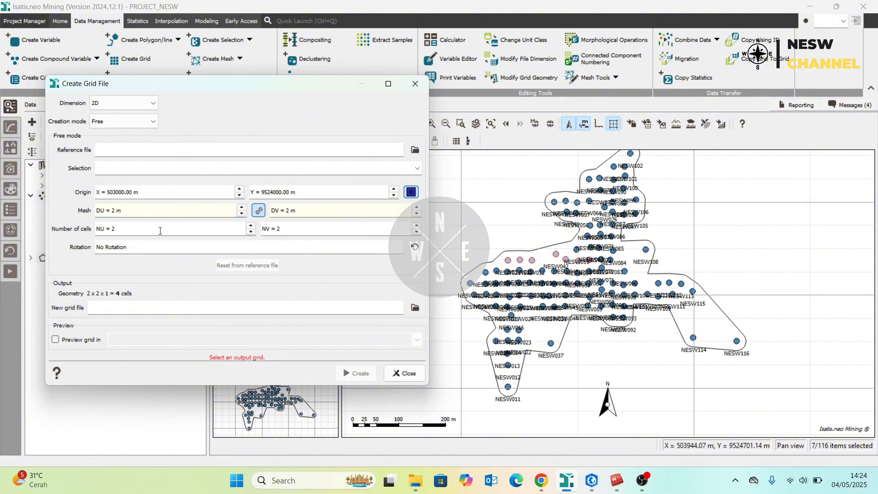
double_click(284, 228)
type("800")
- Name the new grid file "grid" and create it
left_click(144, 308)
left_click_drag(174, 83, 319, 45)
type("gri")
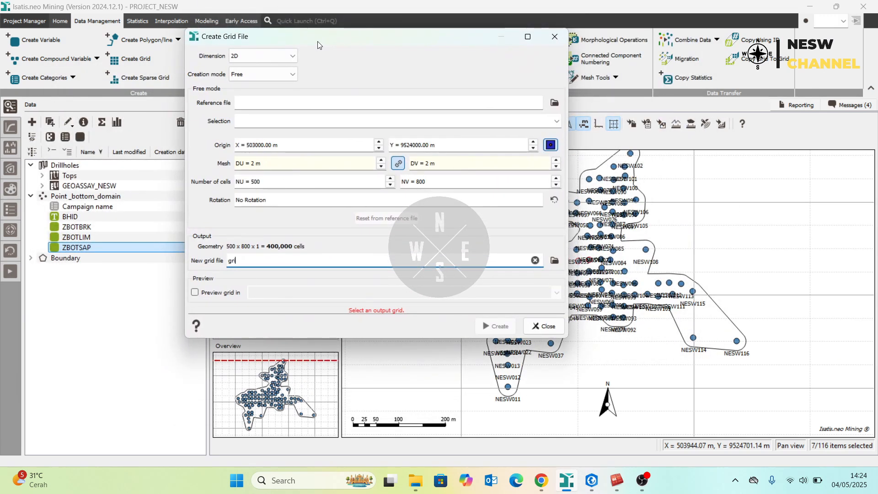
type("d")
key("Return")
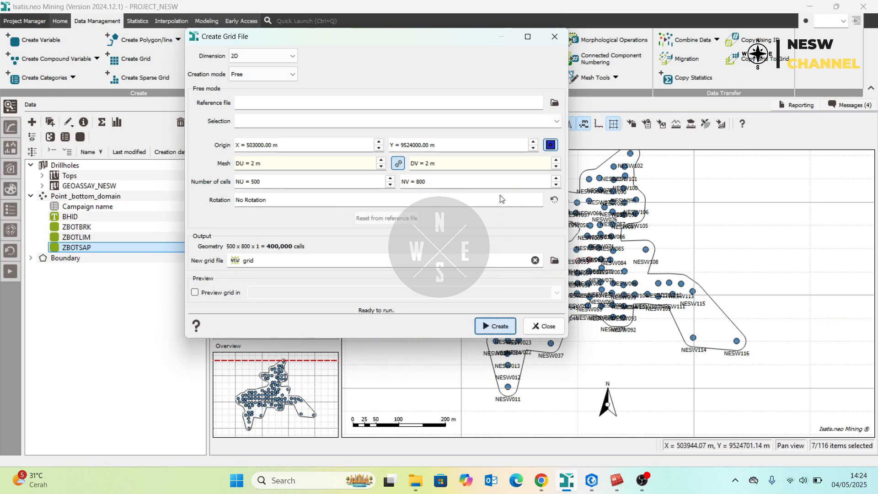
- Add the new grid to the map and compare its extent with the drillholes and boundary
left_click(62, 269)
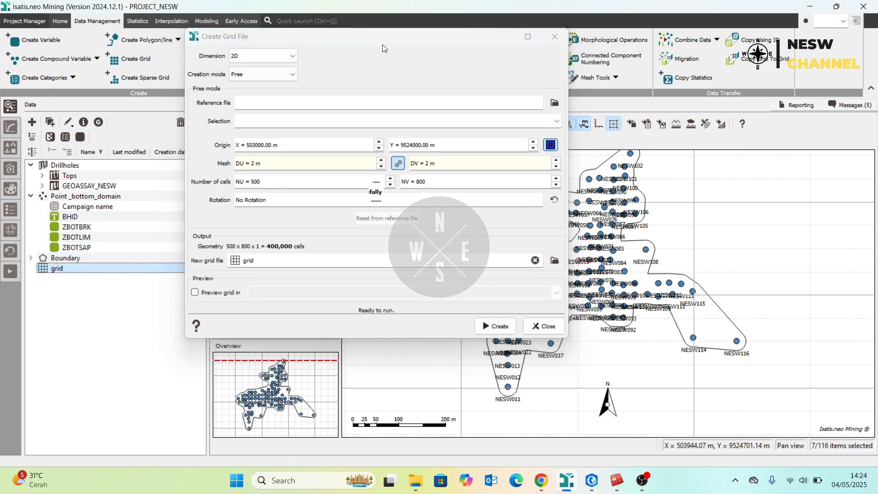
left_click_drag(382, 43, 215, 337)
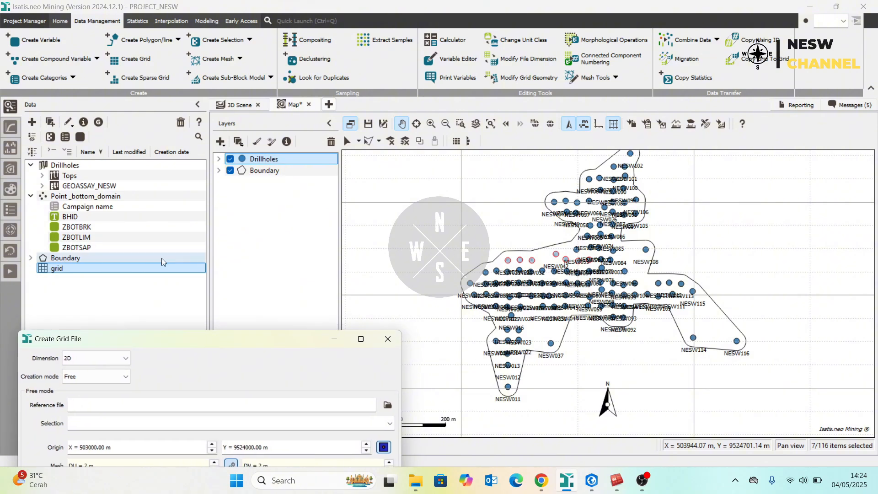
mouse_move(134, 268)
left_mouse_down()
mouse_move(295, 157)
mouse_move(410, 155)
left_mouse_up()
scroll(568, 307, "down", 3)
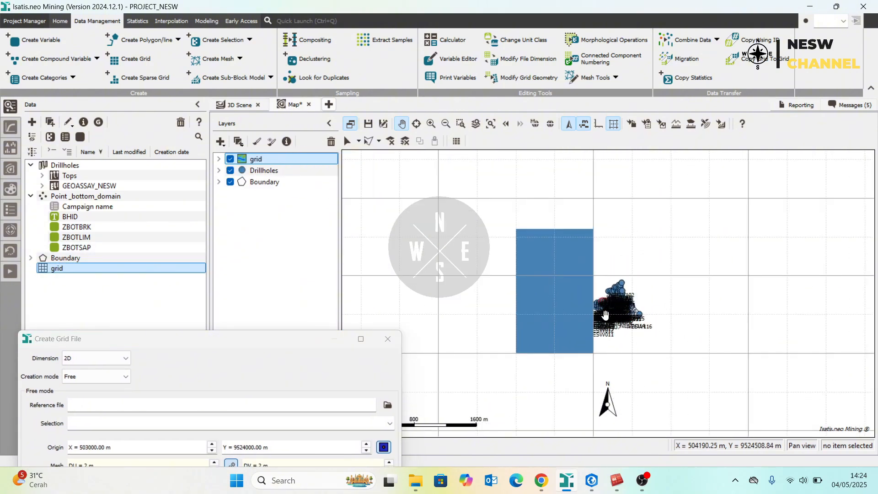
left_click_drag(568, 307, 512, 303)
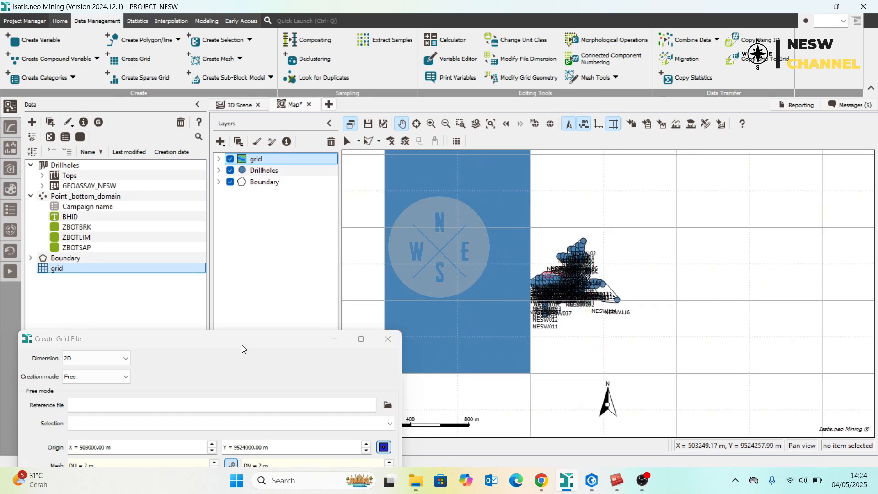
- Change the number of cells to NU = 1000 and NV = 400 and recreate the grid, overwriting the existing file
left_click_drag(242, 349, 244, 176)
left_click(106, 313)
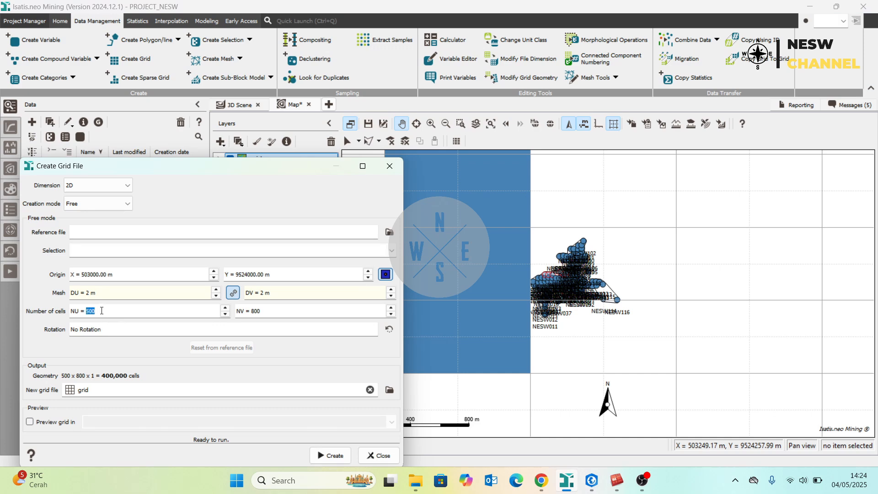
type("1000")
key("Tab")
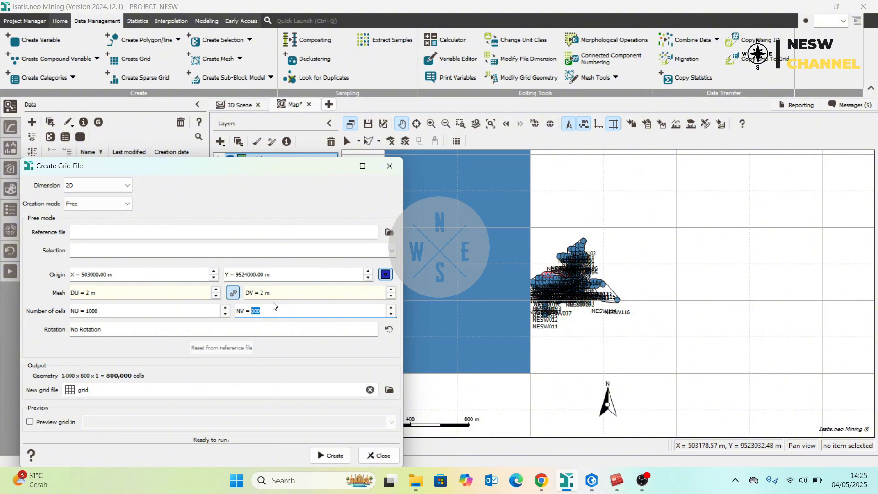
type("40")
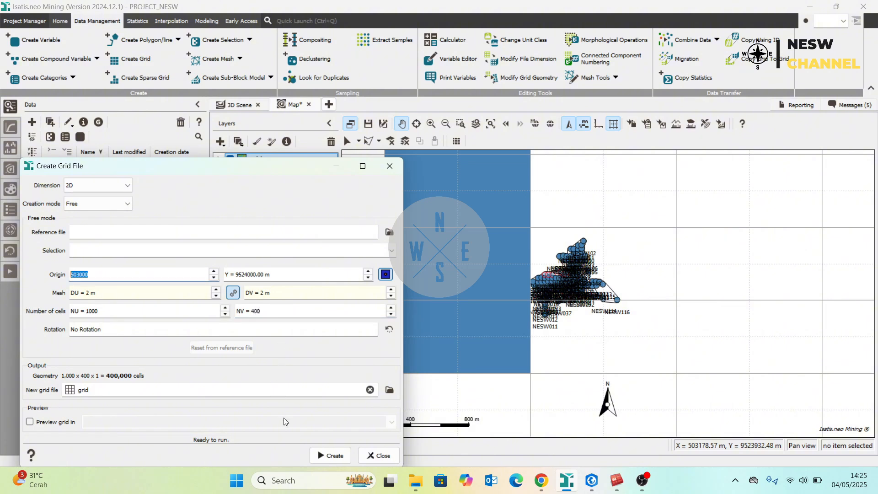
left_click(328, 455)
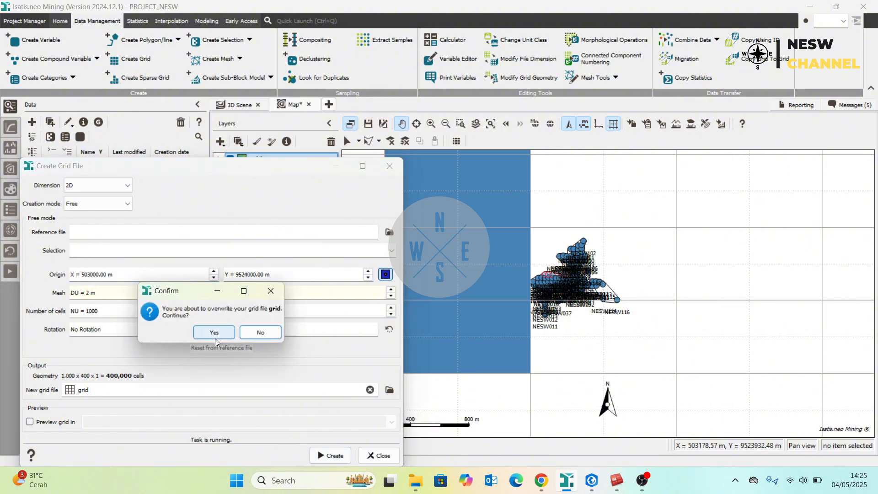
left_click(216, 333)
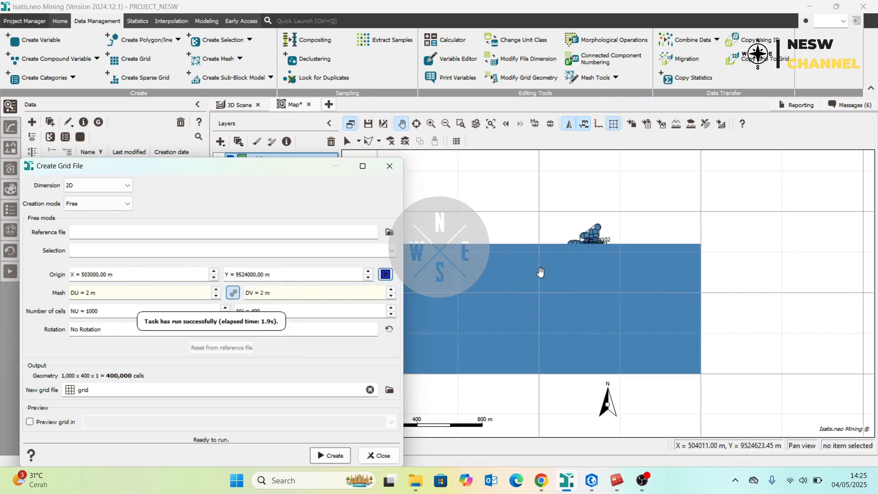
- Set the number of cells in V to NV = 500 and recreate the grid, overwriting the existing file
left_click(284, 308)
type("15")
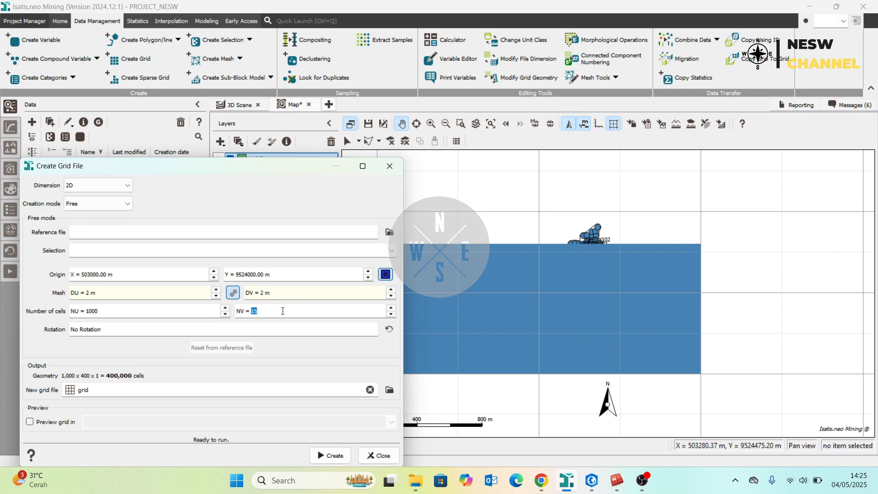
left_click(327, 454)
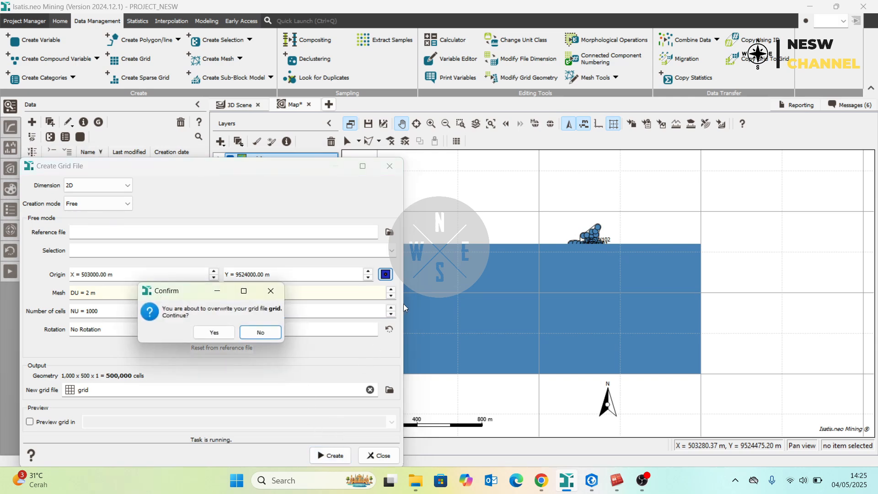
left_click(212, 332)
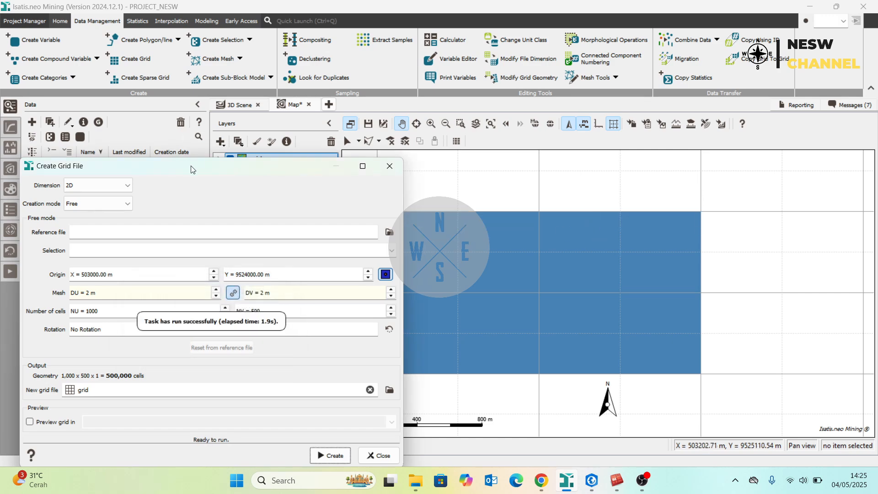
- Set the grid origin to X = 503500 m and NU = 800, and recreate the grid, overwriting the existing file
left_click_drag(193, 171, 572, 81)
left_click(474, 185)
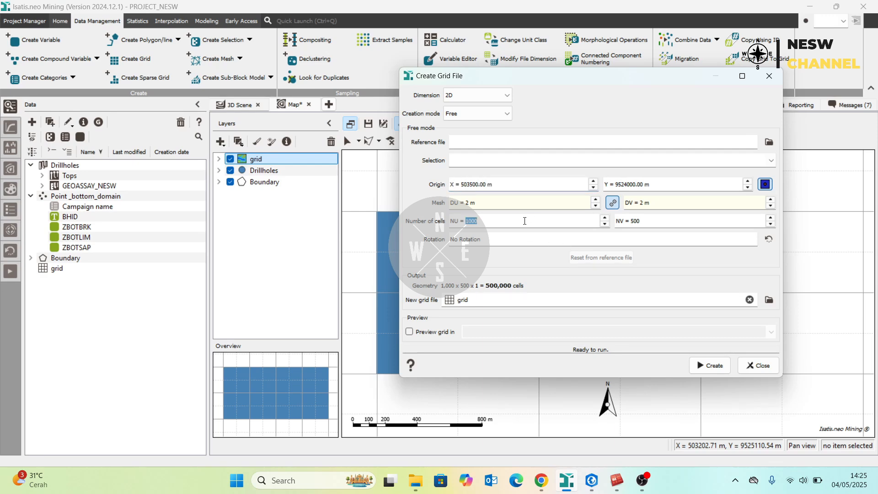
type("0")
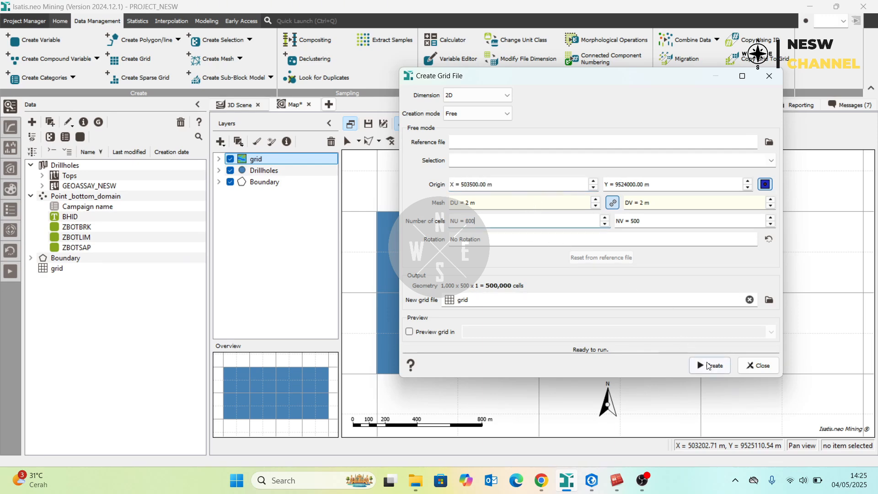
left_click(709, 365)
left_click(604, 242)
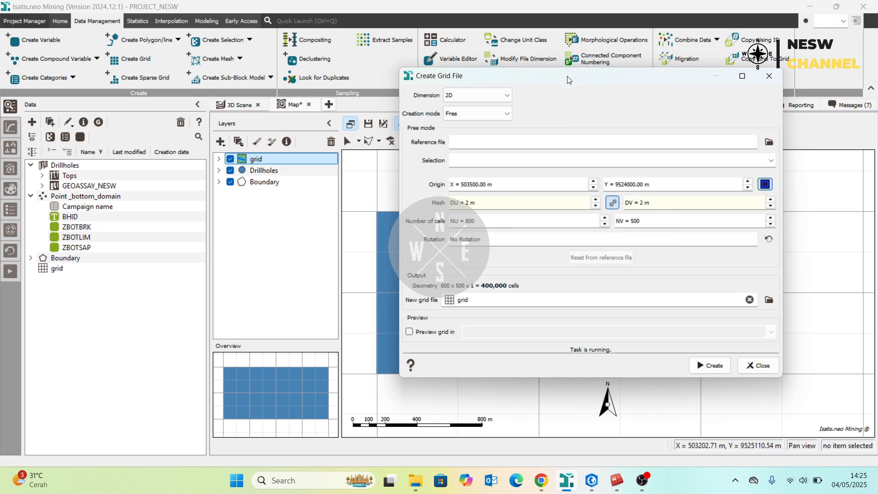
left_click_drag(571, 82, 164, 250)
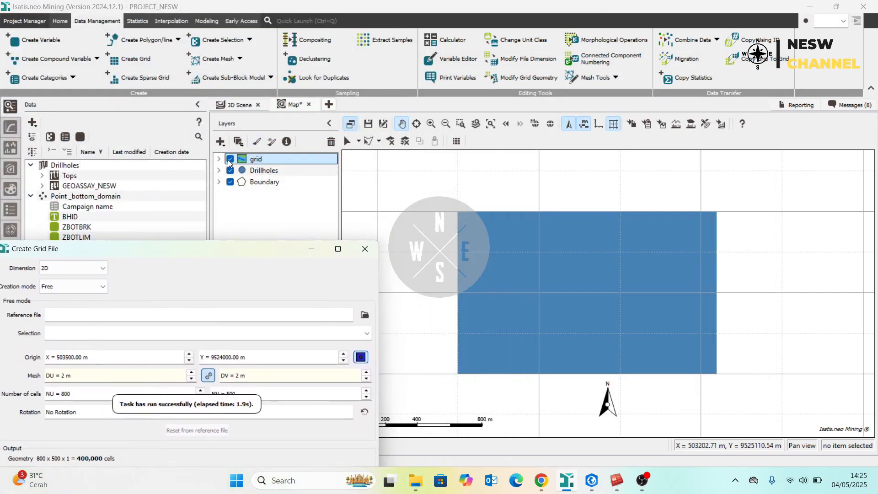
- Switch the grid layer's display from filling to mesh, and close the grid creation dialog
double_click(240, 160)
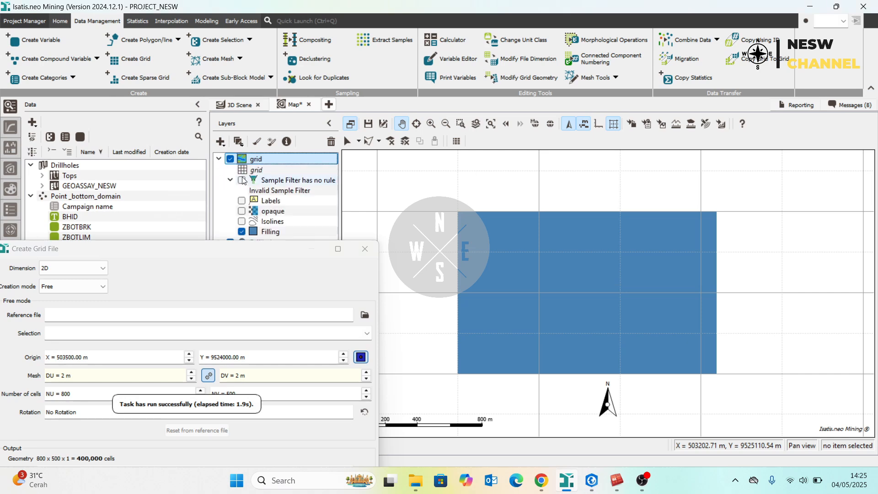
double_click(273, 161)
left_click(389, 137)
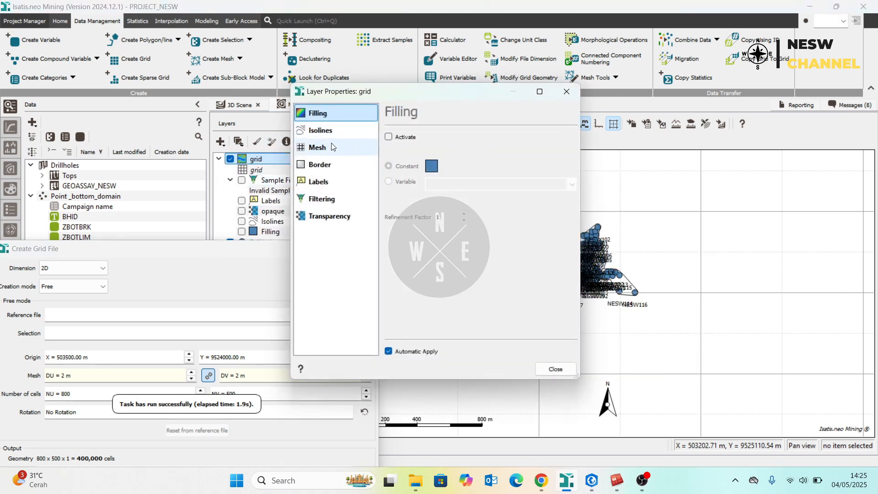
left_click(320, 147)
left_click(572, 91)
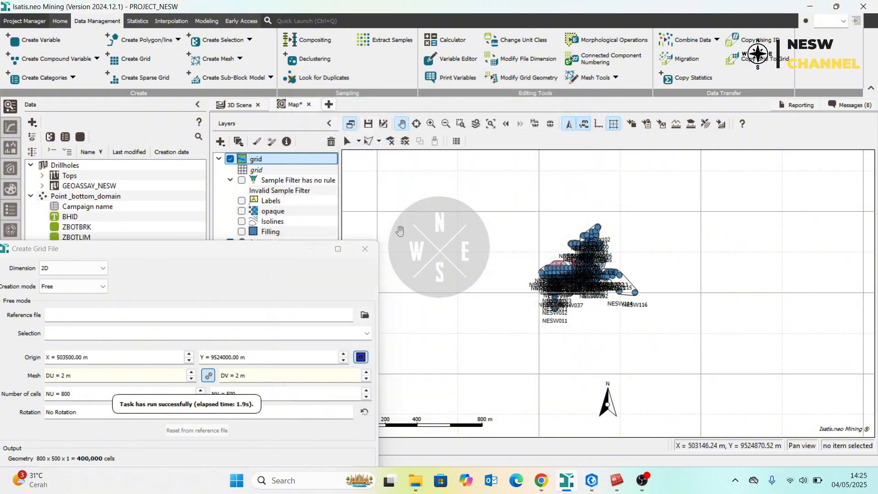
left_click(370, 250)
- Examine the grid mesh up close across the drillholes and along the boundary on the map
scroll(565, 281, "up", 3)
scroll(565, 281, "up", 5)
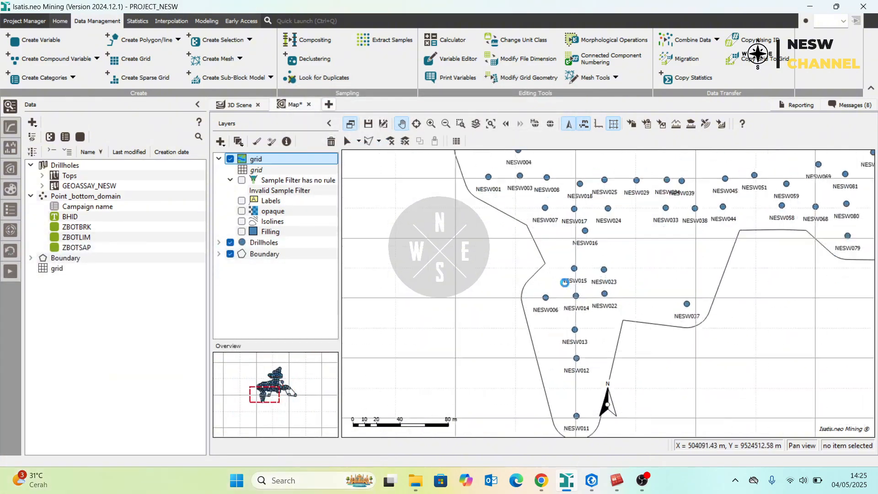
left_click_drag(615, 327, 486, 361)
left_click_drag(626, 227, 588, 352)
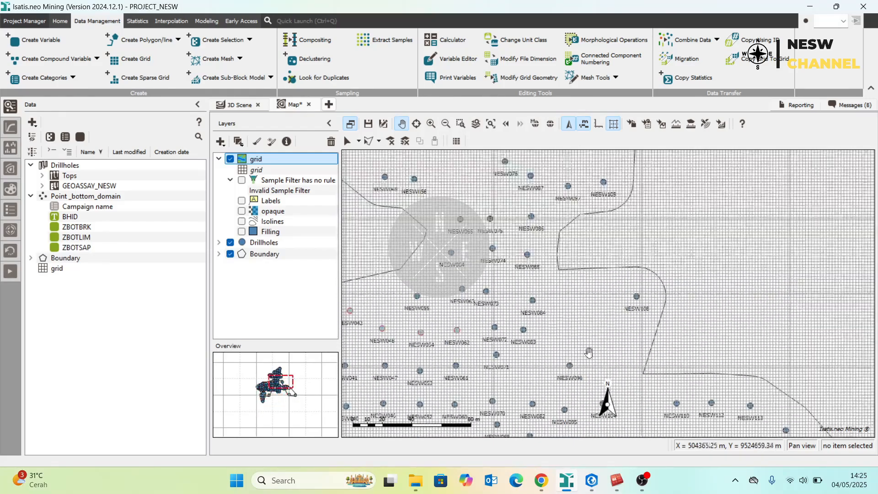
left_click_drag(658, 176, 548, 361)
left_click_drag(464, 203, 580, 180)
left_click_drag(658, 315, 528, 84)
left_click_drag(658, 321, 578, 171)
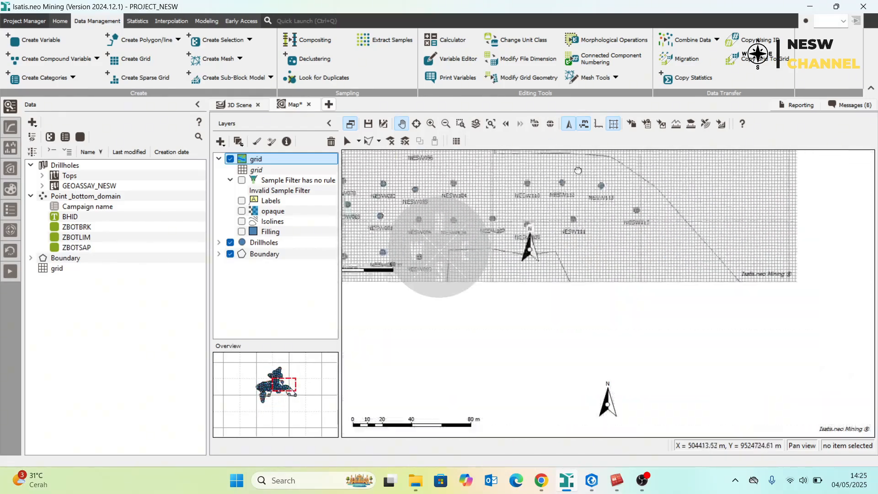
left_click_drag(648, 268, 525, 231)
left_click_drag(609, 286, 474, 276)
left_click_drag(479, 236, 635, 327)
left_click_drag(389, 201, 677, 334)
left_click_drag(366, 182, 641, 318)
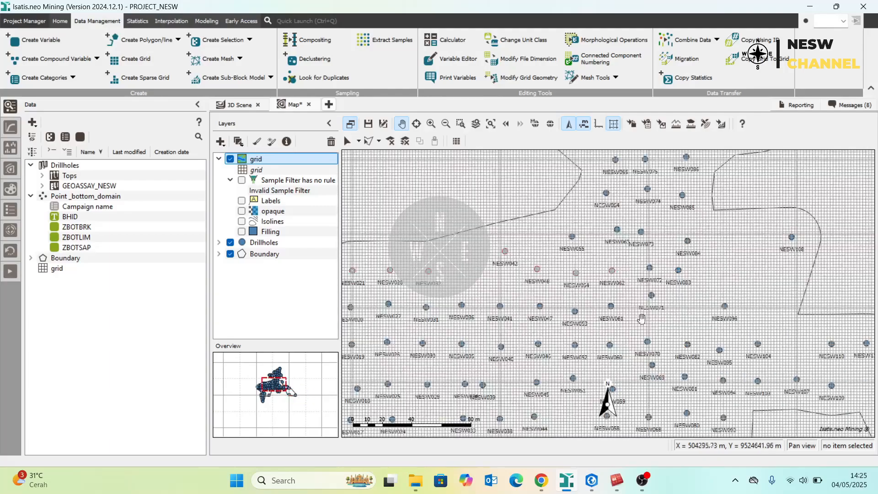
left_click_drag(356, 277, 676, 311)
left_click_drag(526, 425, 492, 243)
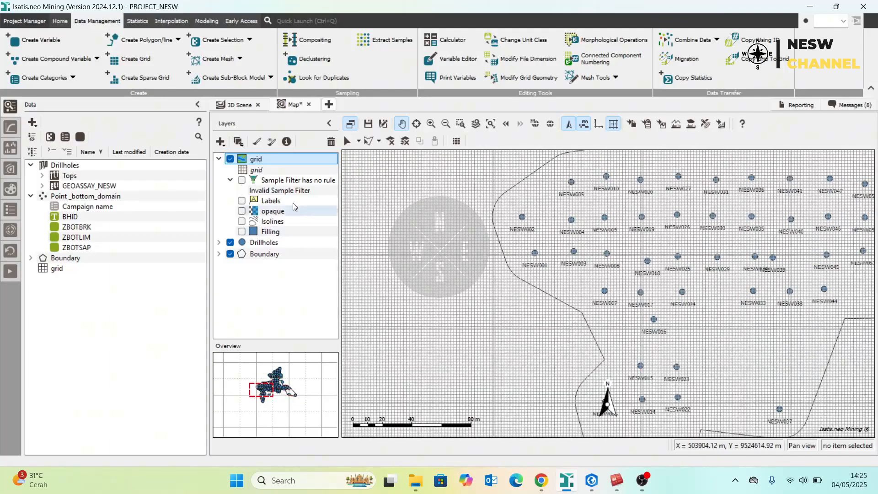
left_click(243, 42)
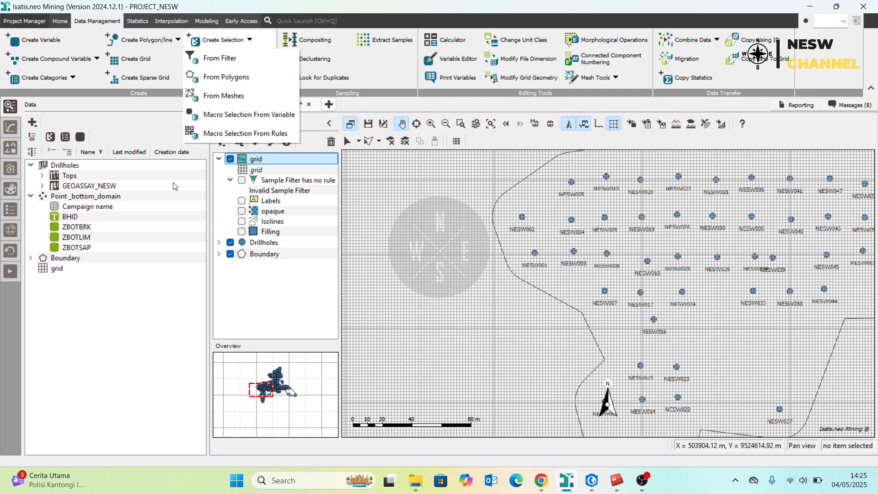
left_click(58, 299)
left_click(58, 269)
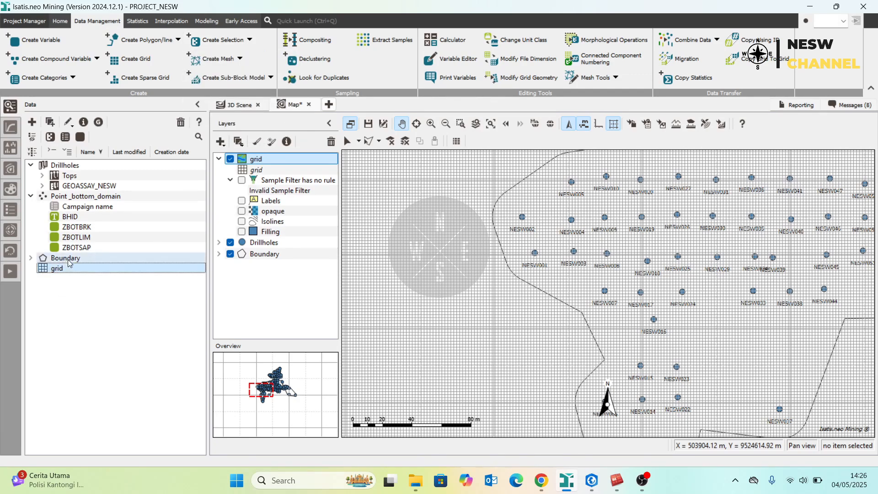
left_click(75, 259)
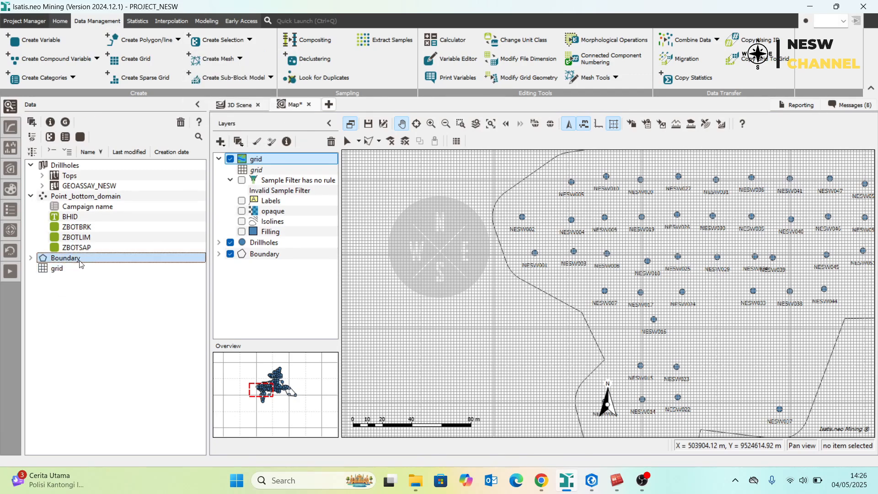
left_click(224, 39)
left_click(236, 44)
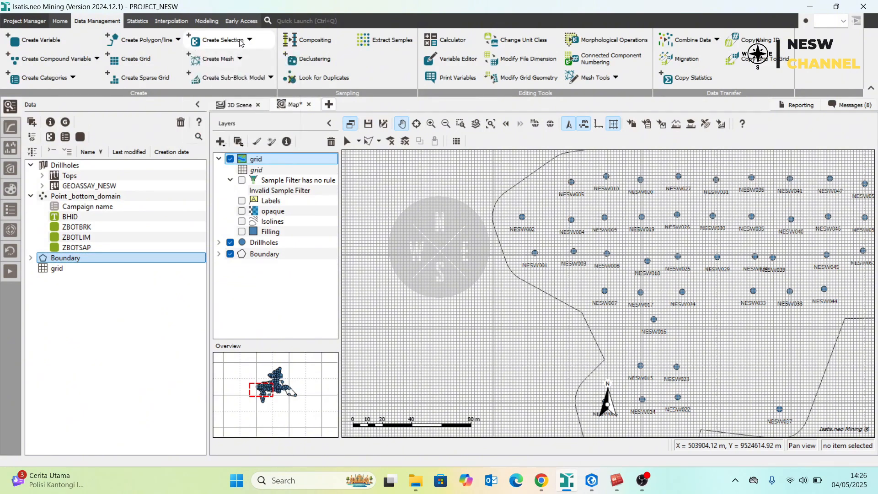
- Start a new selection from polygons with Boundary as the polygon file, using polygon Zone 1
left_click(241, 40)
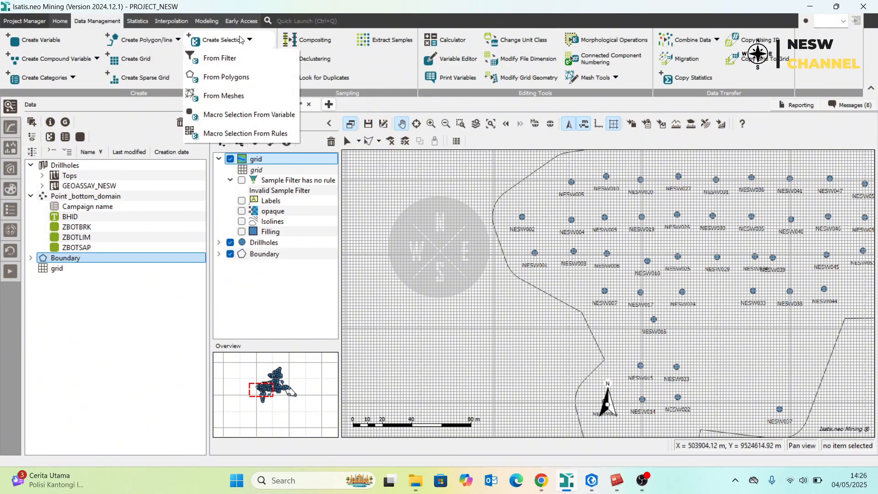
left_click(214, 78)
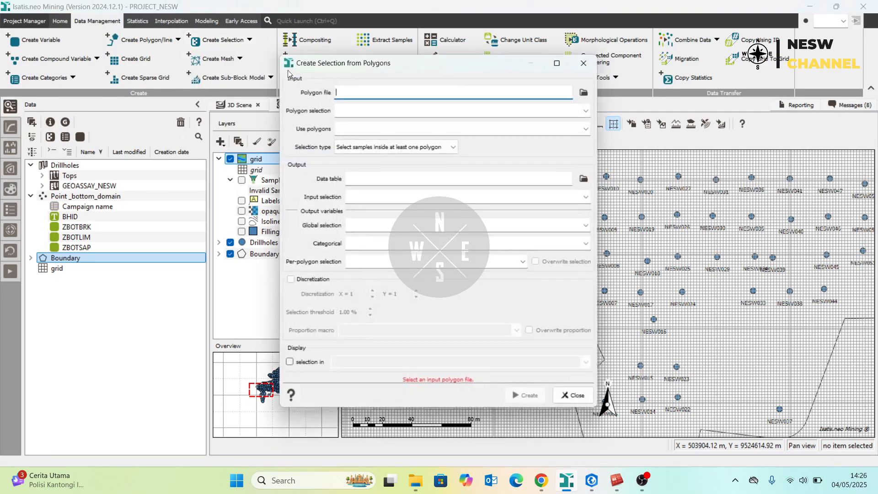
left_click(586, 92)
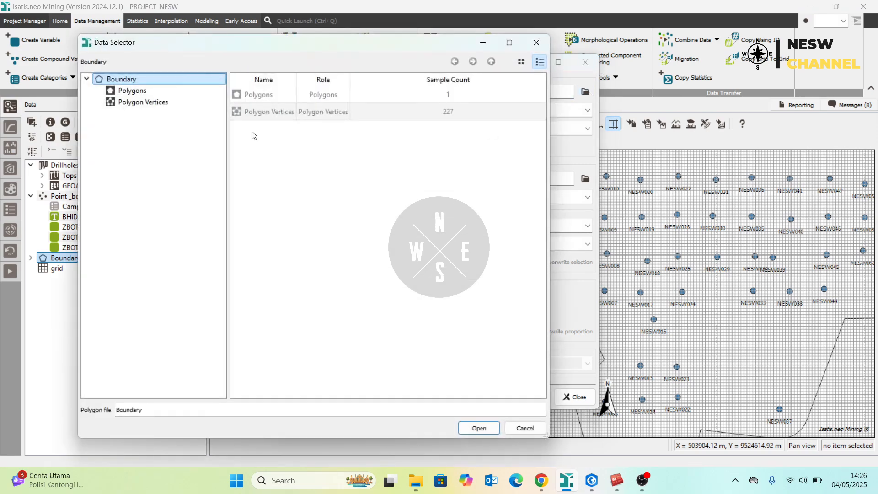
left_click(478, 428)
left_click(587, 128)
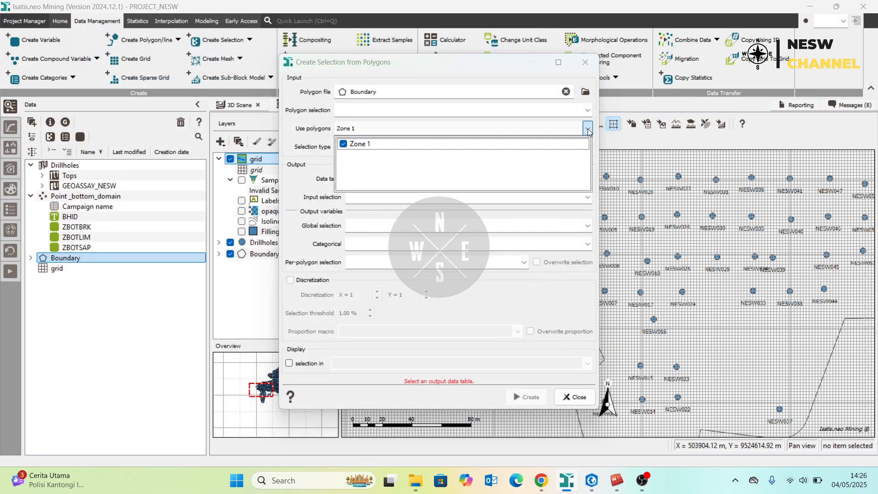
left_click(588, 128)
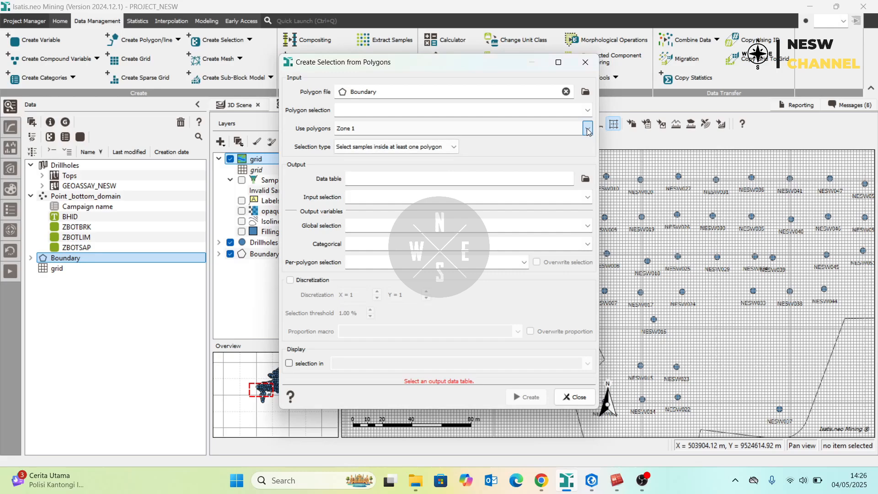
- Set grid as the output data table and create the global selection inside_bondary on it
left_click(585, 179)
left_click(113, 102)
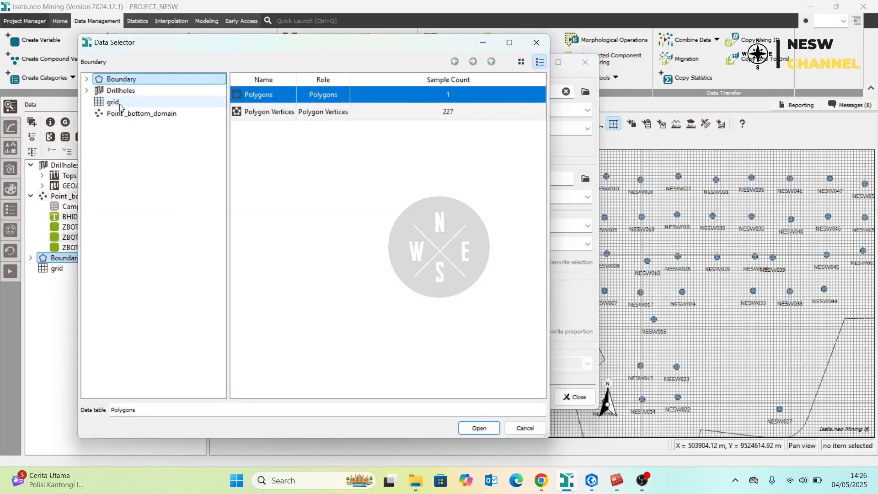
left_click(478, 428)
left_click(373, 224)
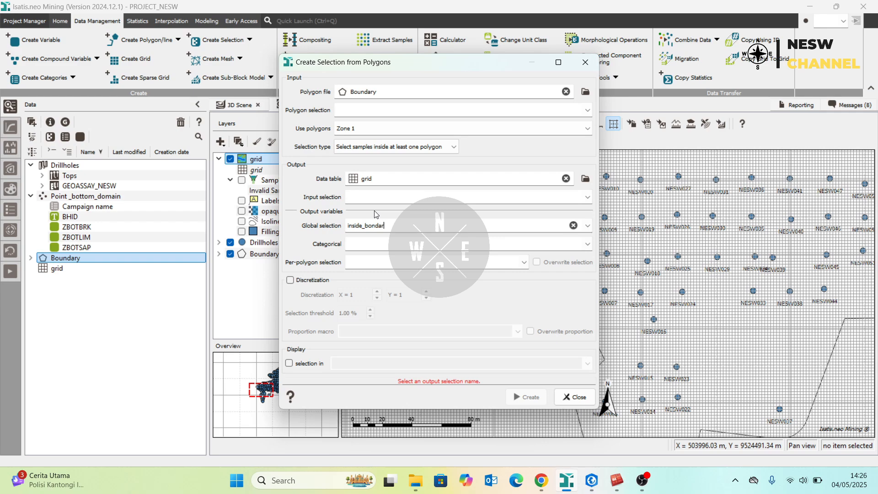
type("y")
key("Tab")
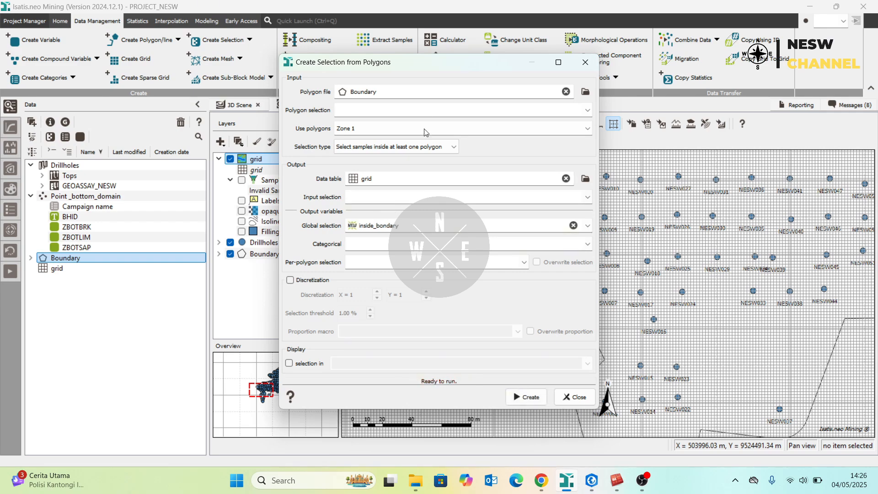
left_click_drag(420, 61, 231, 34)
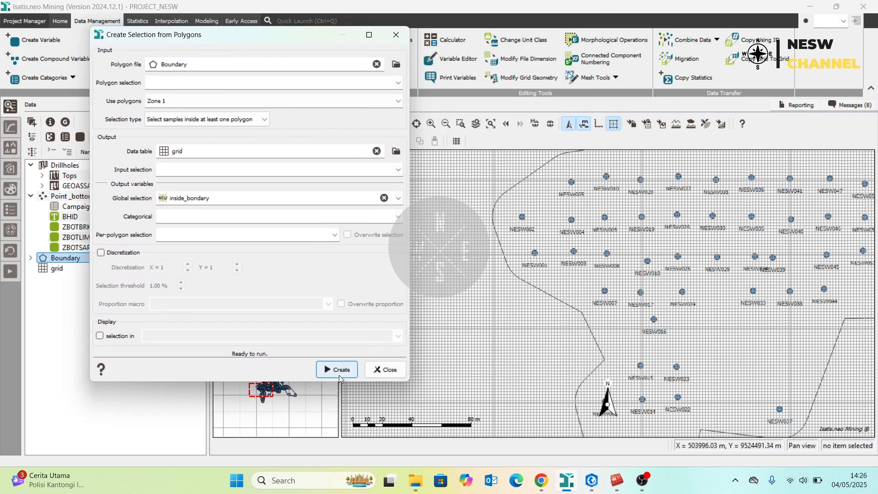
left_click(343, 368)
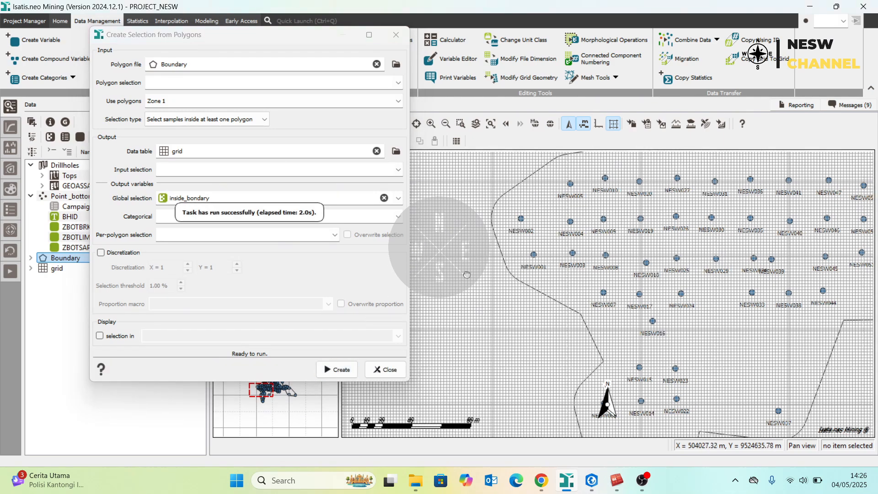
- Close the selection dialog and expand the grid file to check the new selection variable
left_click_drag(654, 215, 461, 298)
left_click_drag(608, 190, 519, 350)
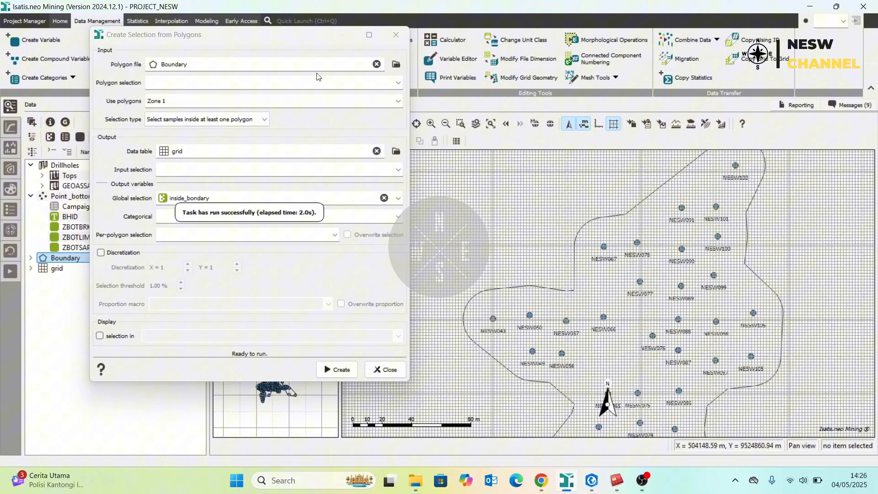
left_click(388, 36)
left_click(30, 268)
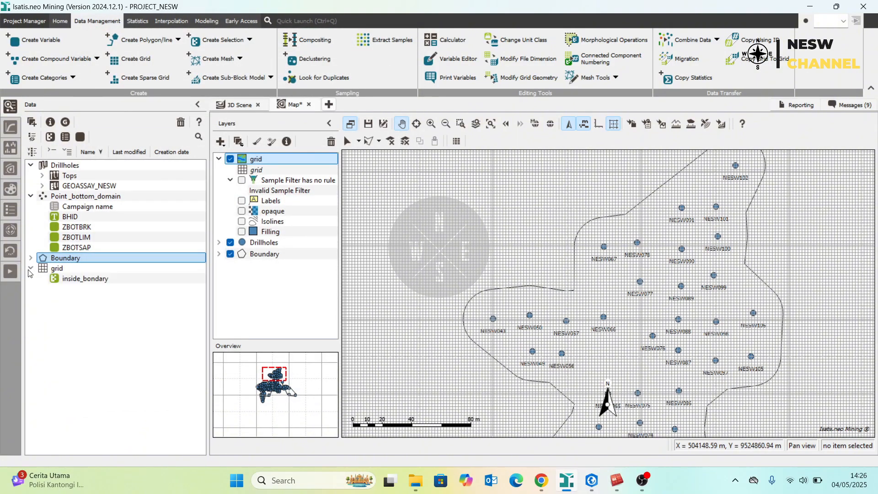
left_click(84, 279)
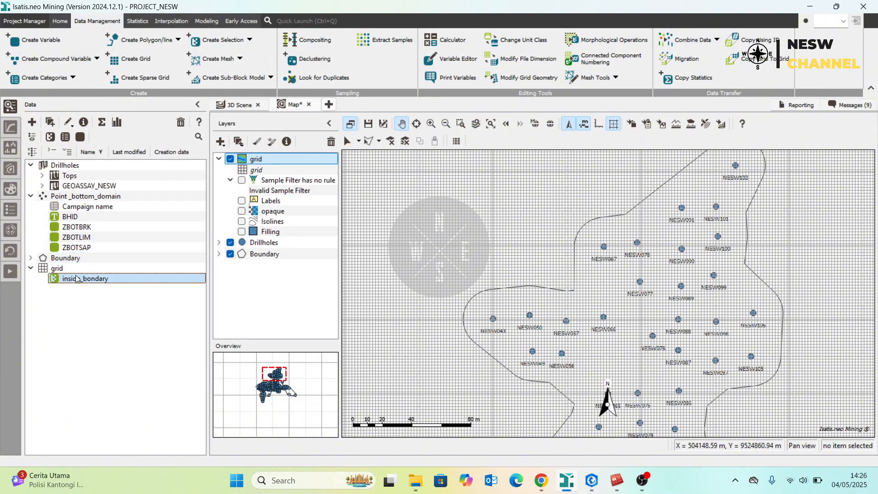
- Filter the map's grid layer with the inside_bondary selection and check the mesh around the northern part of the boundary
double_click(252, 161)
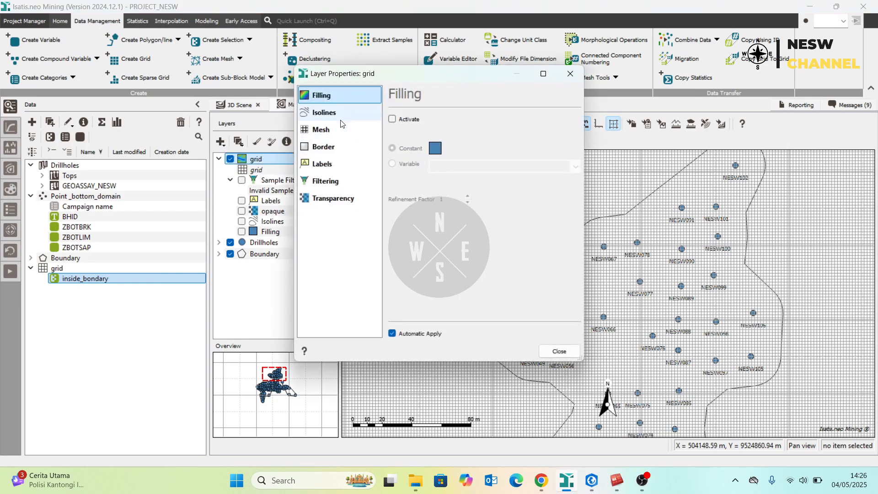
left_click(322, 180)
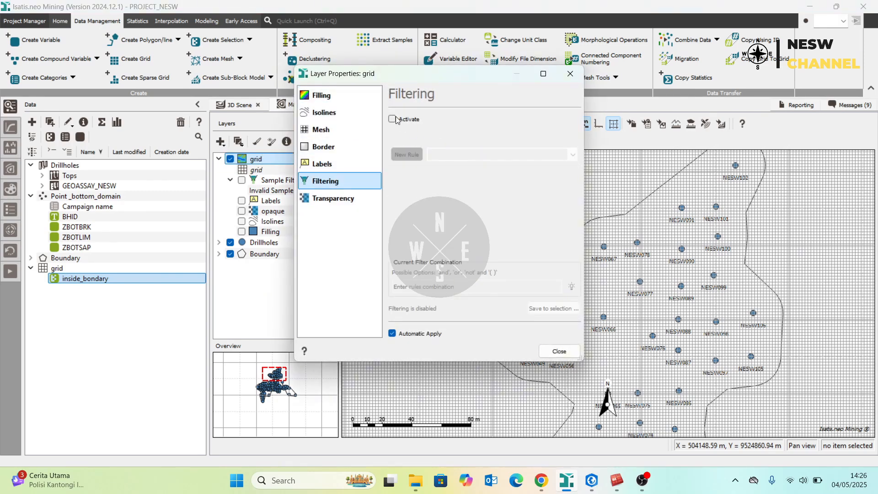
left_click(393, 120)
left_click(572, 155)
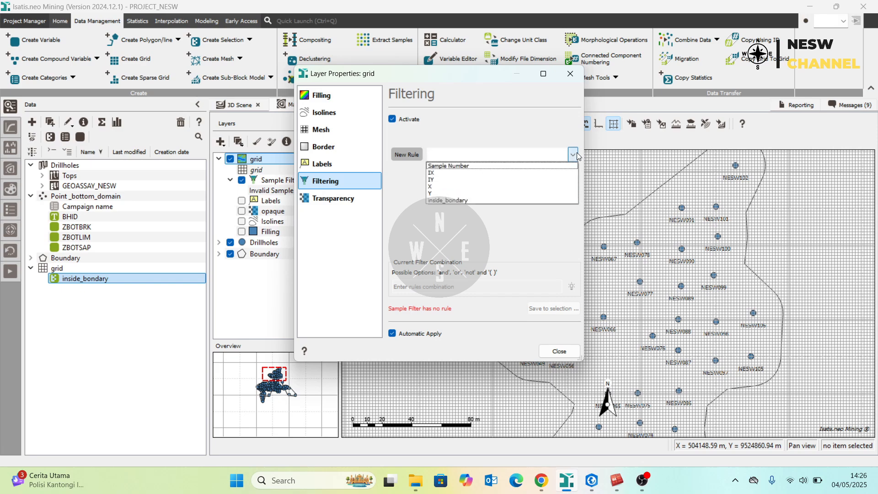
left_click(545, 201)
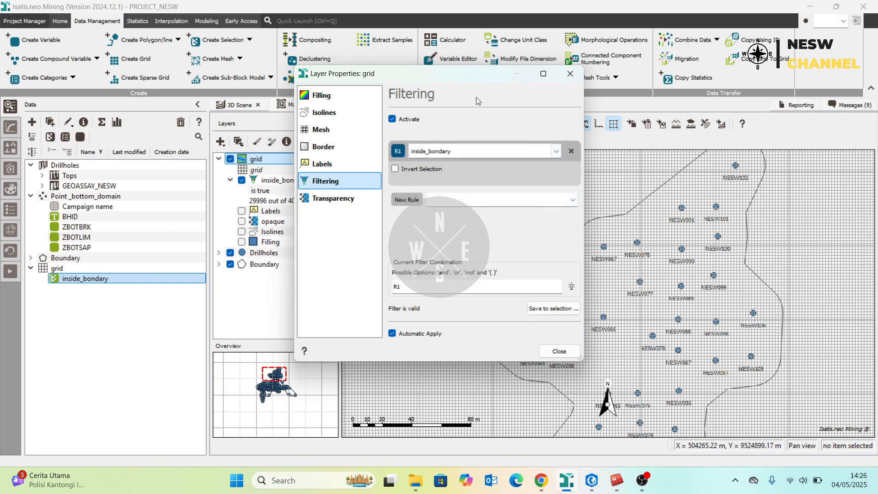
left_click_drag(450, 79, 179, 82)
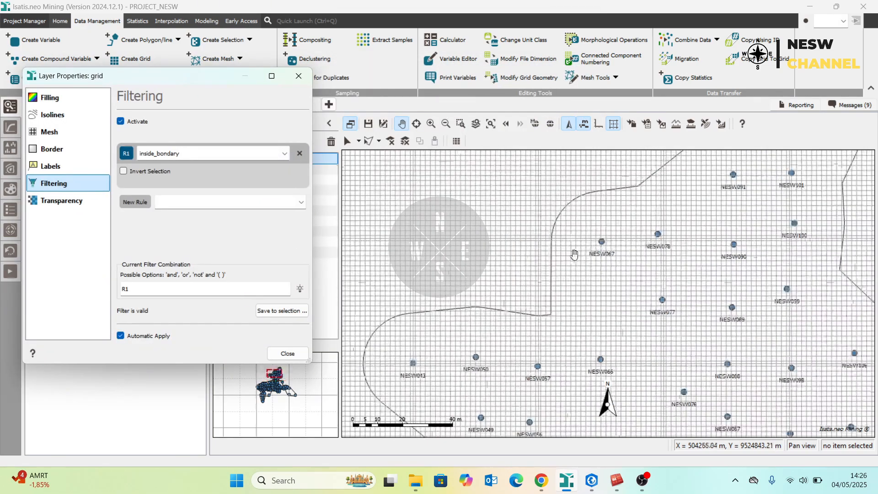
left_click(287, 354)
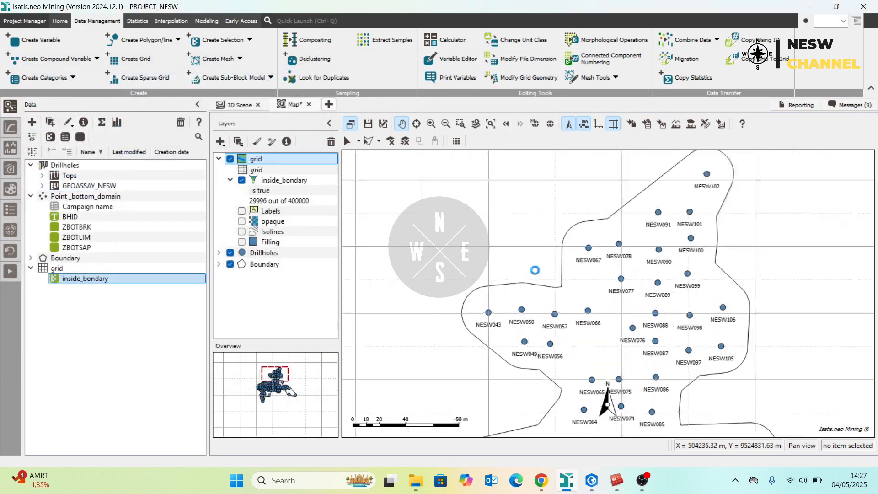
scroll(532, 269, "up", 2)
left_click_drag(625, 242, 476, 379)
left_click_drag(595, 191, 415, 333)
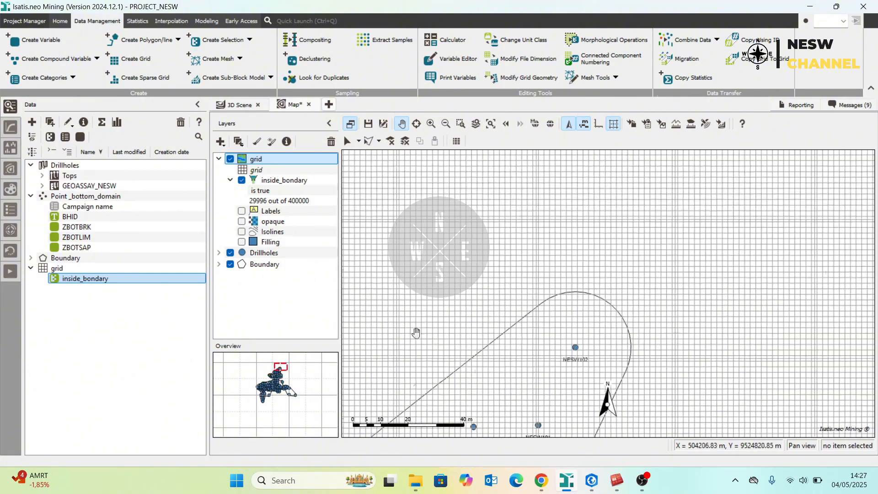
left_click_drag(564, 292, 639, 153)
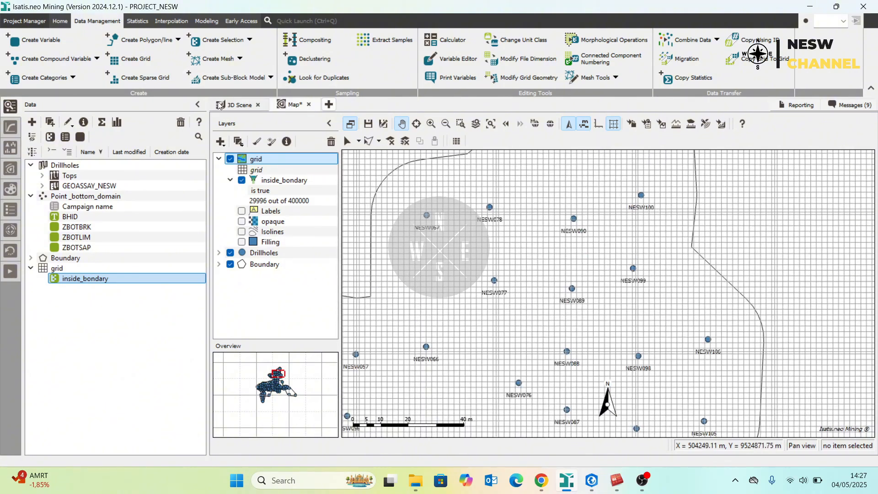
- Switch to the 3D scene and add the grid to it together with the drillholes
left_click(234, 104)
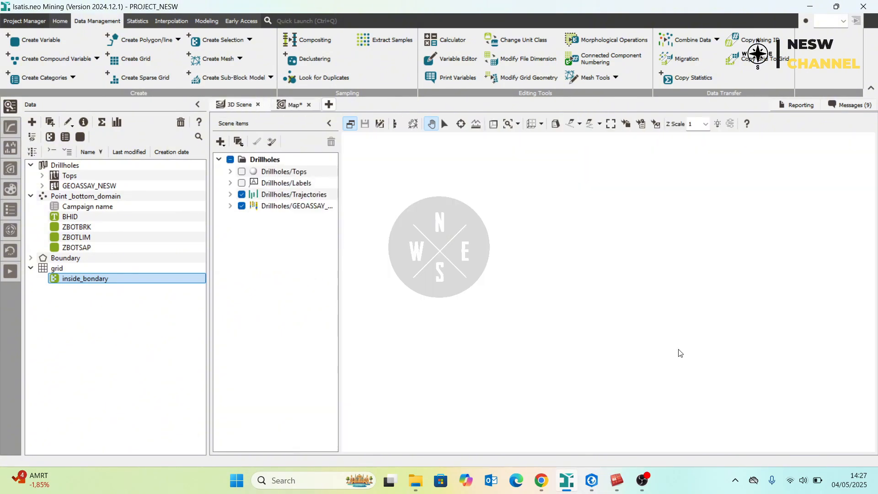
scroll(529, 244, "down", 5)
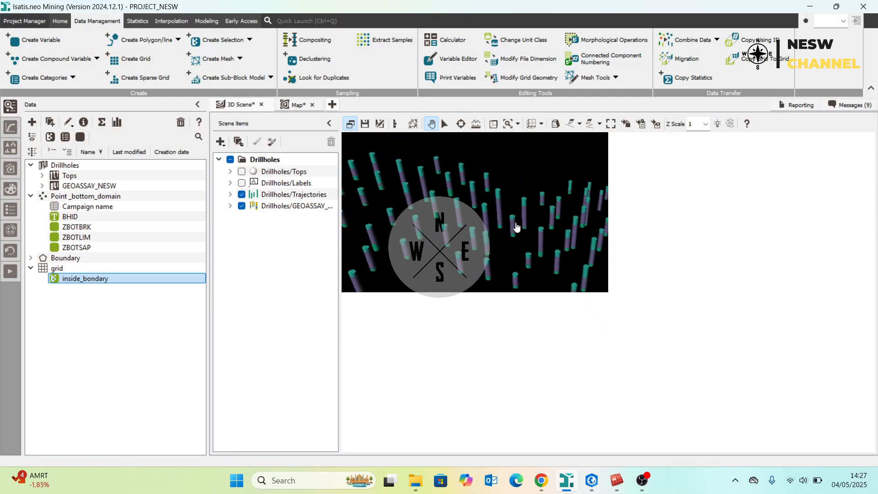
mouse_move(491, 219)
left_mouse_down()
mouse_move(489, 198)
mouse_move(519, 172)
mouse_move(525, 196)
mouse_move(512, 185)
mouse_move(494, 201)
left_mouse_up()
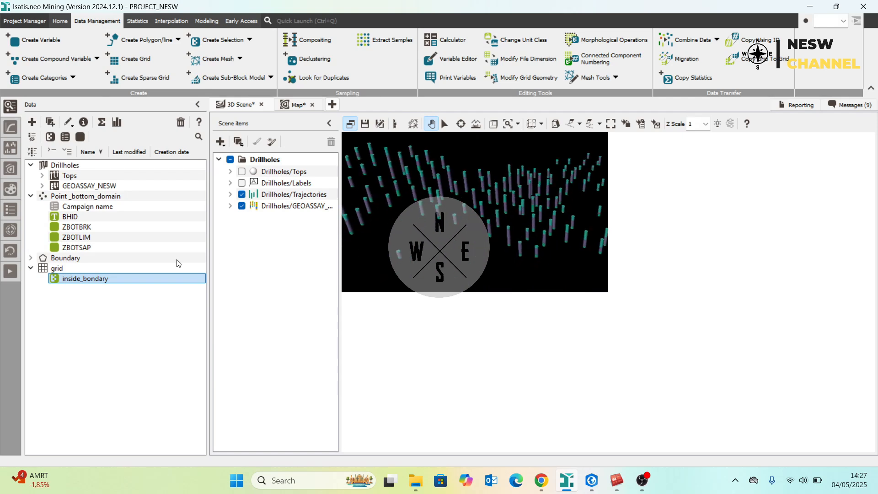
left_click(51, 268)
left_click_drag(52, 269, 406, 188)
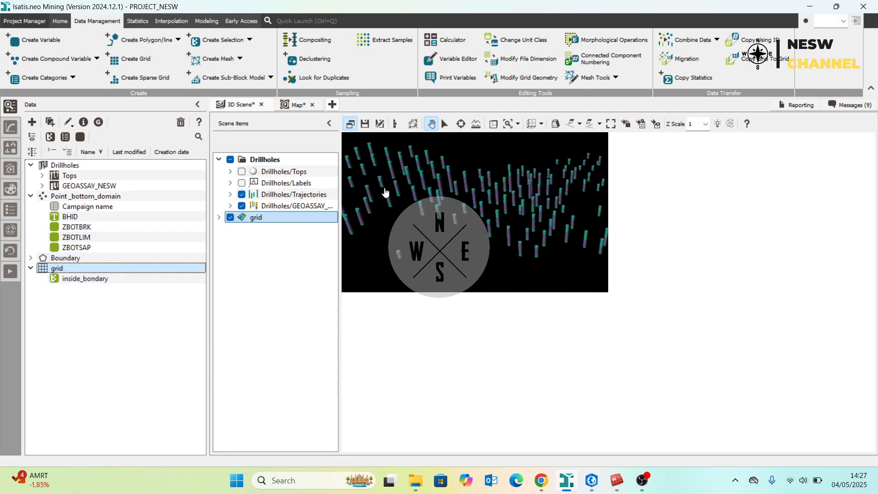
left_click_drag(469, 231, 543, 246)
- Filter the grid in the 3D scene with the inside_bondary selection
double_click(247, 217)
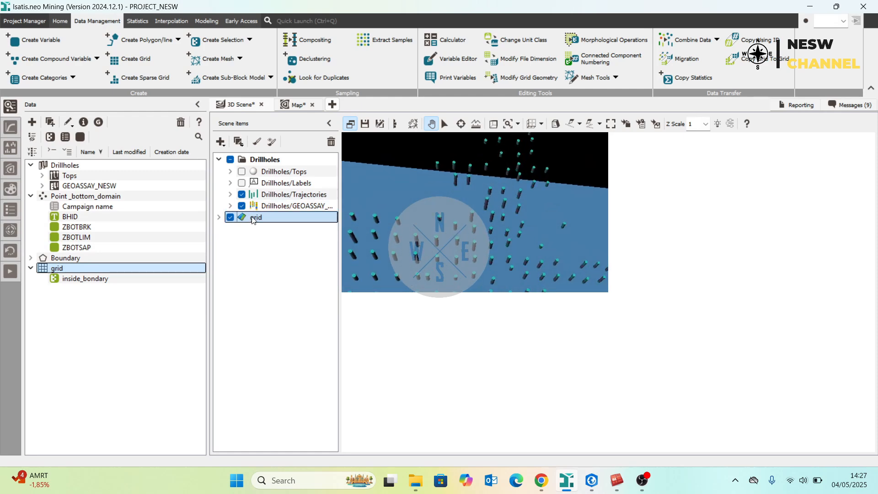
left_click(306, 164)
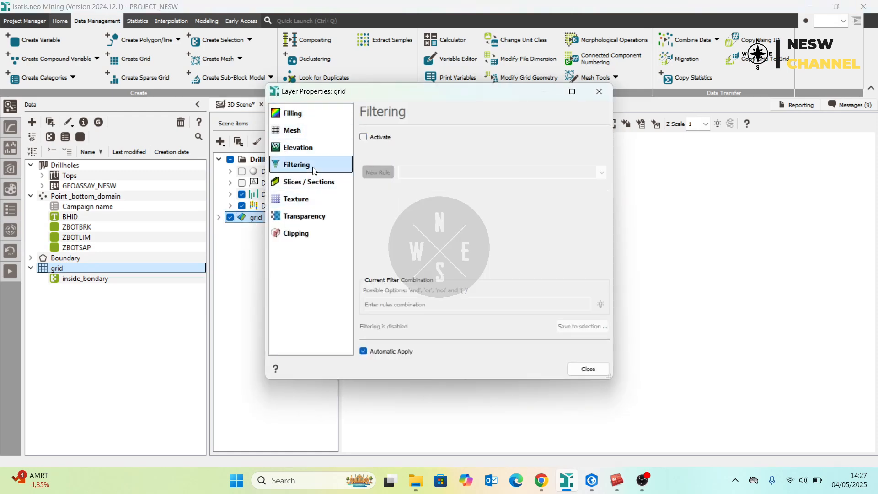
left_click(602, 176)
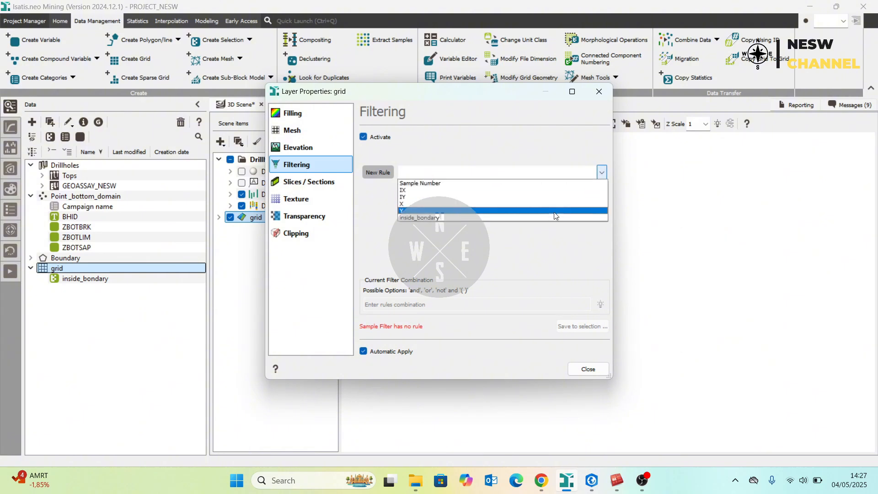
left_click(544, 217)
left_click_drag(484, 95, 296, 133)
left_click(413, 130)
left_click_drag(505, 204, 495, 208)
- Examine the filtered grid and drillholes in the 3D scene, first from the top and then up close along the grid's edges
left_click(518, 127)
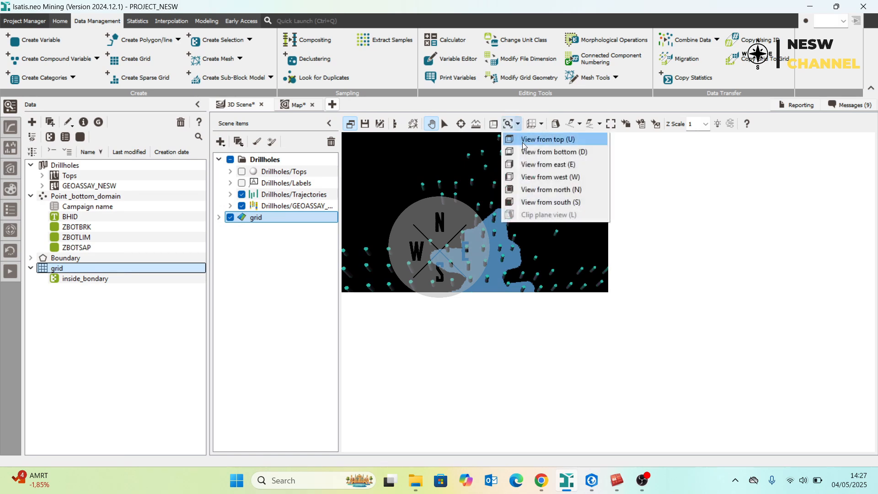
left_click(533, 137)
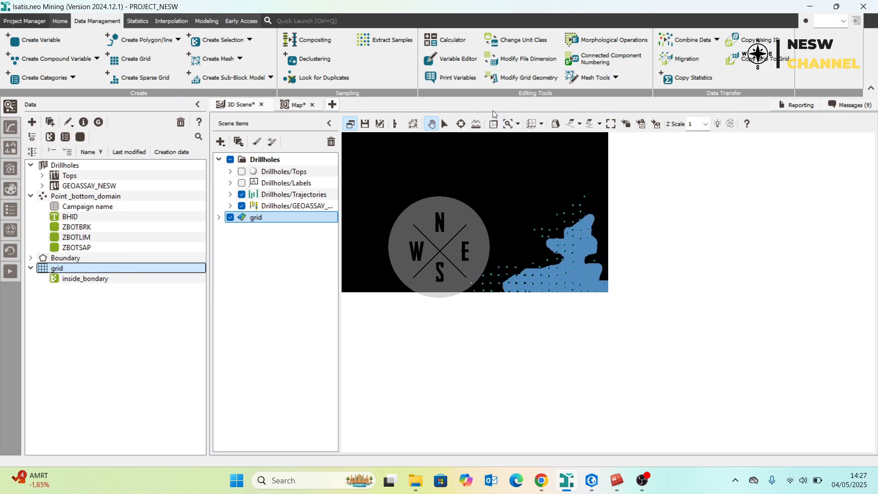
left_click(495, 124)
middle_click_drag(567, 260, 515, 208)
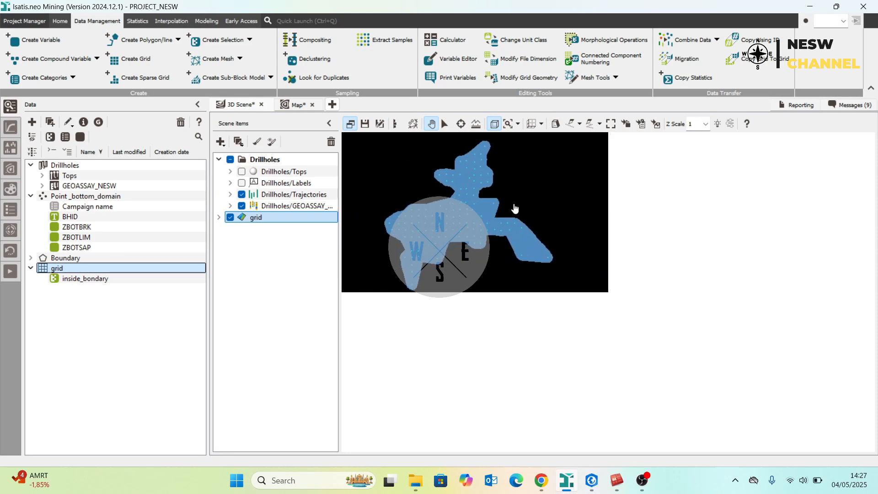
scroll(466, 218, "up", 4)
scroll(487, 161, "up", 7)
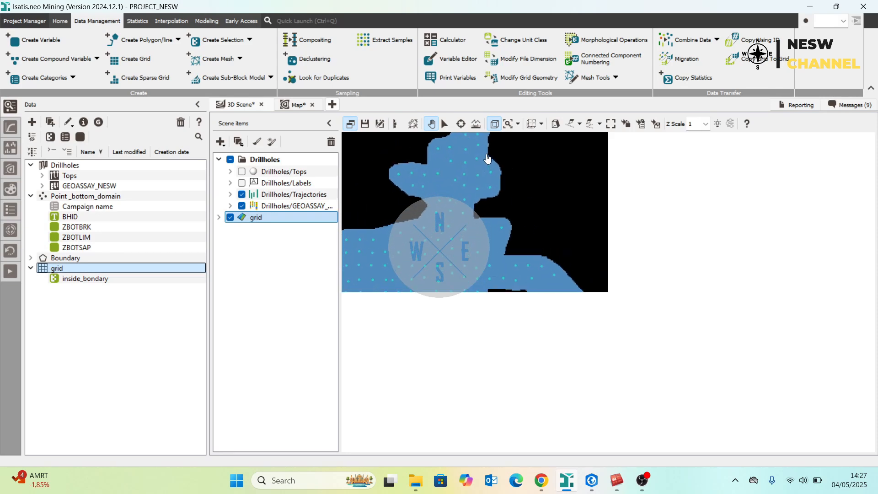
scroll(495, 200, "up", 8)
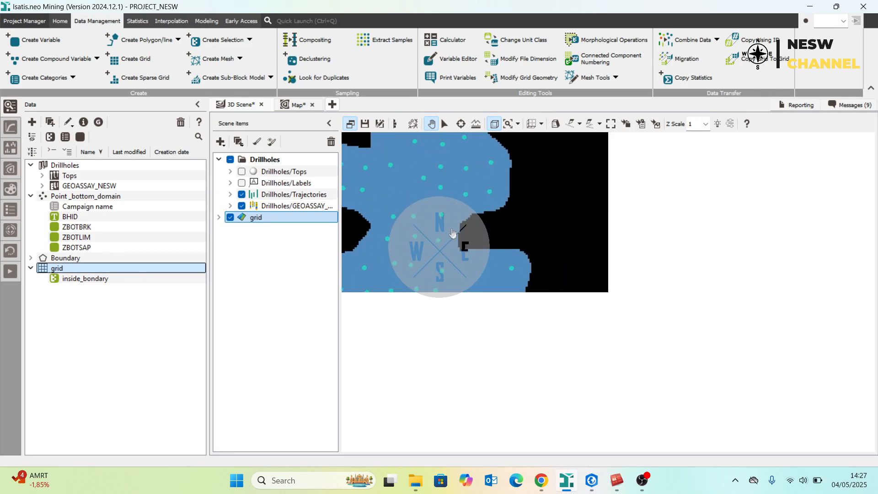
left_click_drag(462, 226, 526, 247)
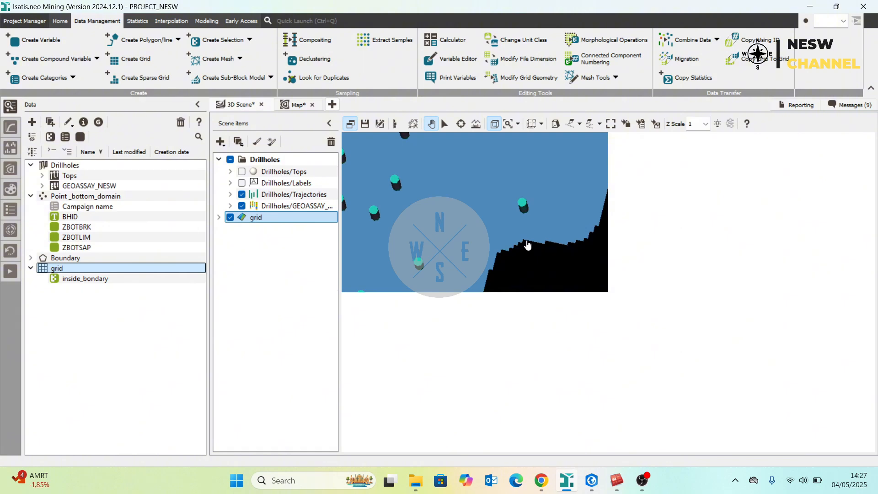
scroll(528, 245, "down", 6)
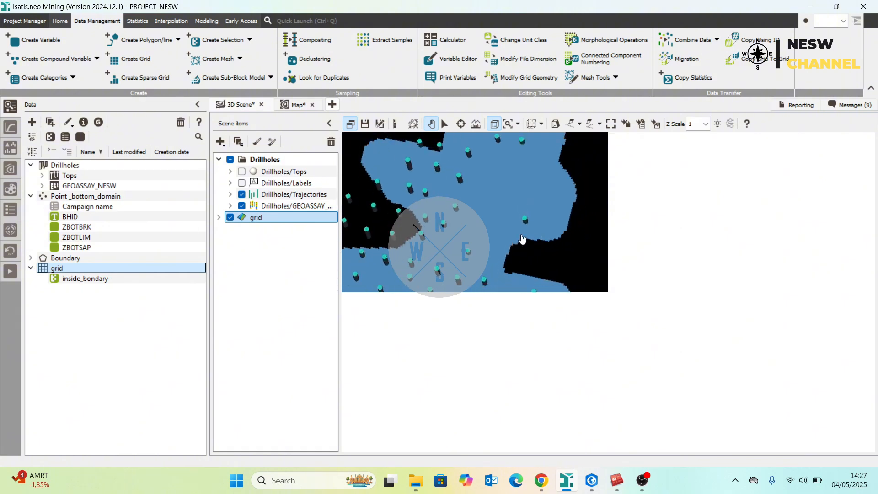
scroll(522, 239, "down", 5)
left_click_drag(377, 215, 462, 182)
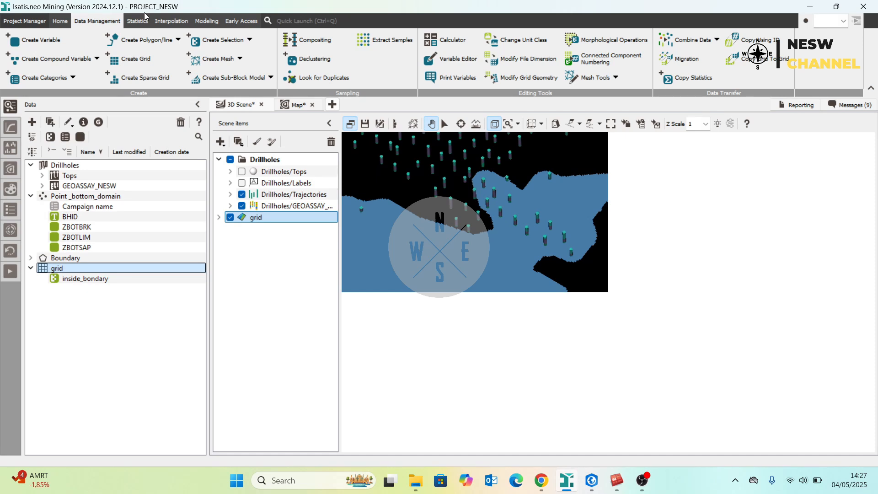
left_click(137, 228)
left_click(105, 270)
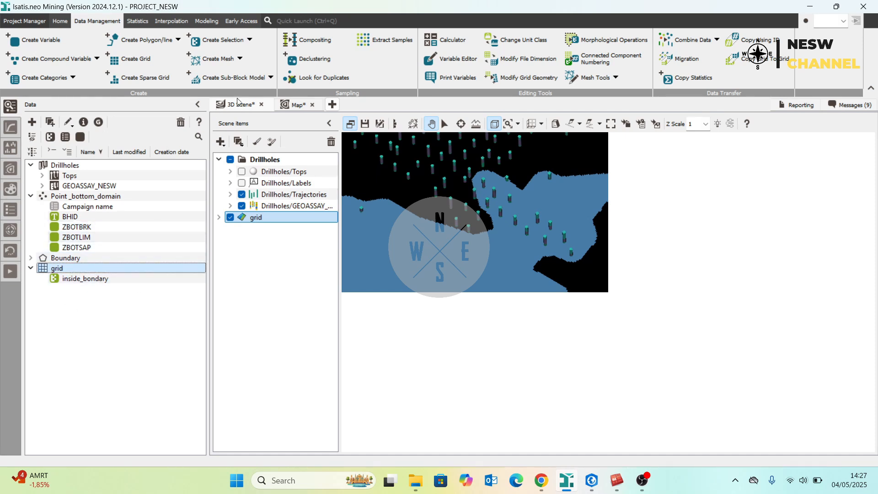
- Start a Quick Interpolation and set Point _bottom_domain as its input data table
left_click(173, 22)
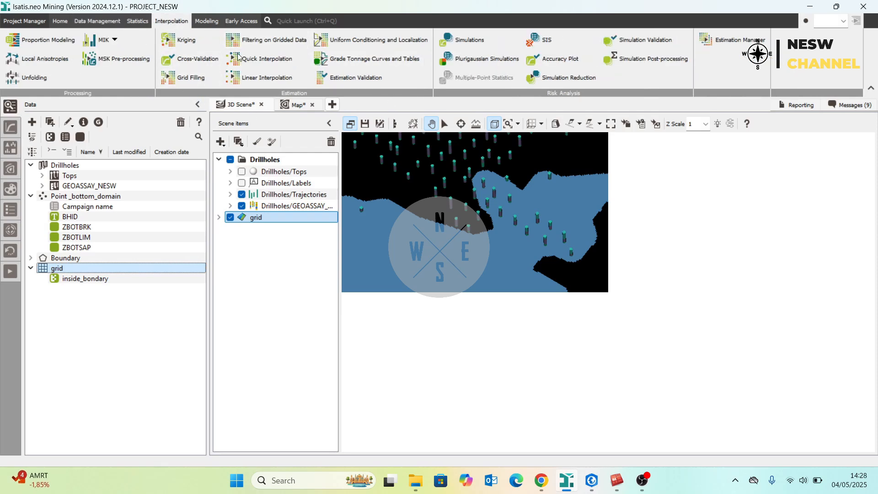
left_click_drag(504, 263, 464, 196)
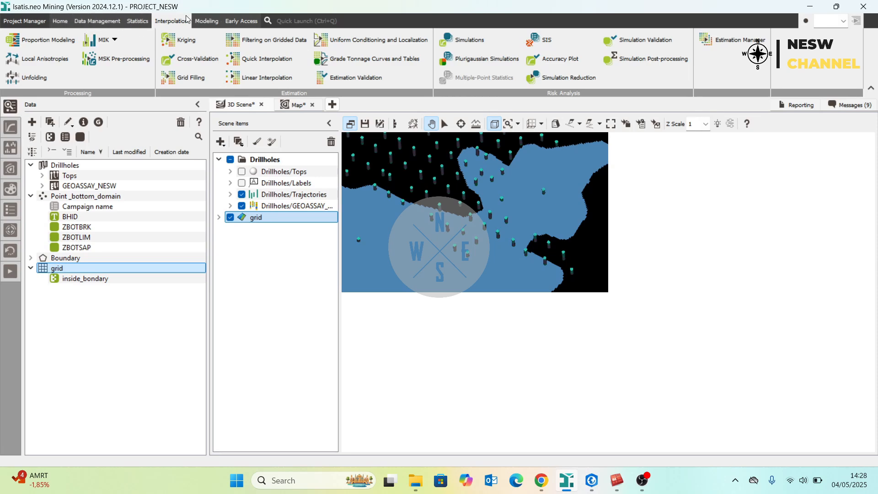
mouse_move(467, 201)
left_mouse_down()
mouse_move(468, 165)
mouse_move(464, 194)
left_mouse_up()
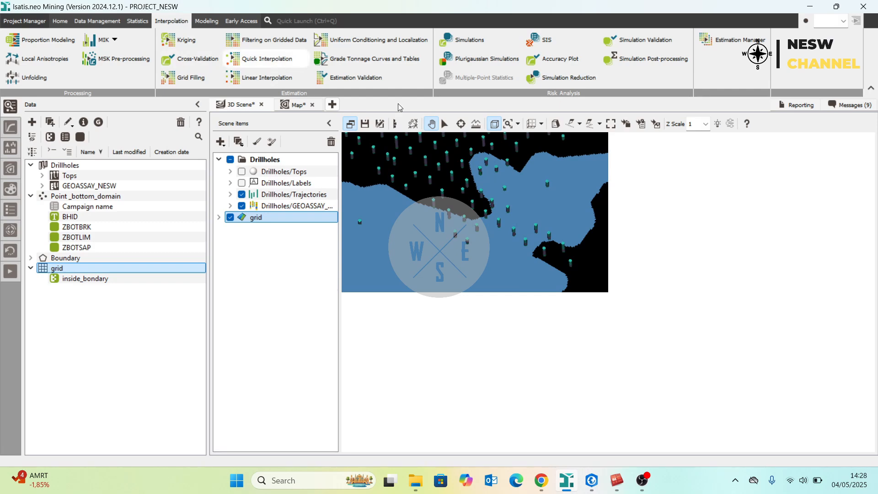
left_click_drag(440, 68, 502, 89)
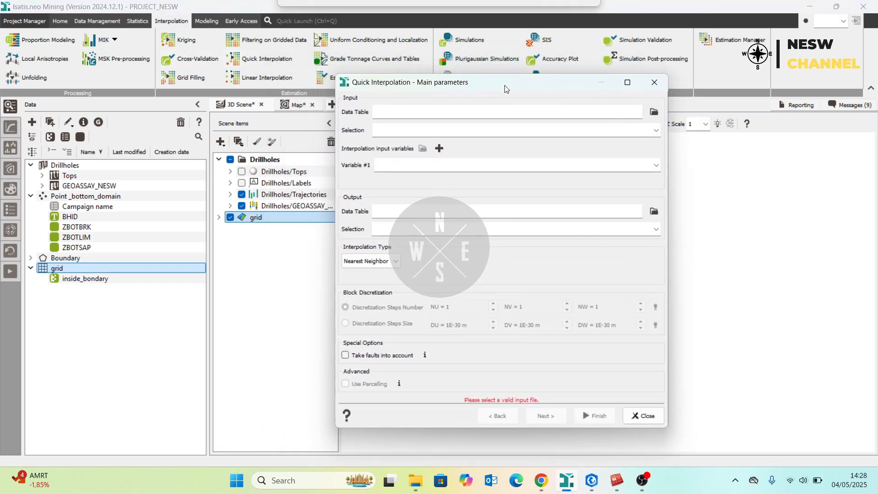
left_click(654, 112)
left_click(146, 114)
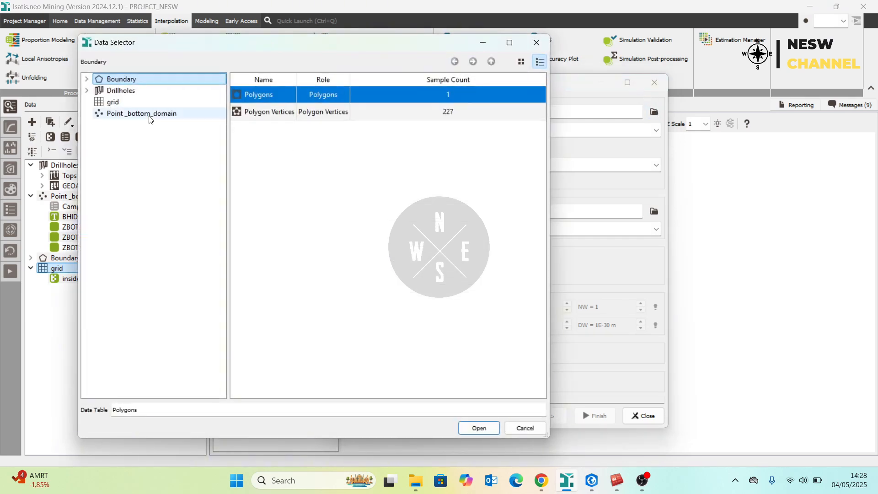
left_click(478, 428)
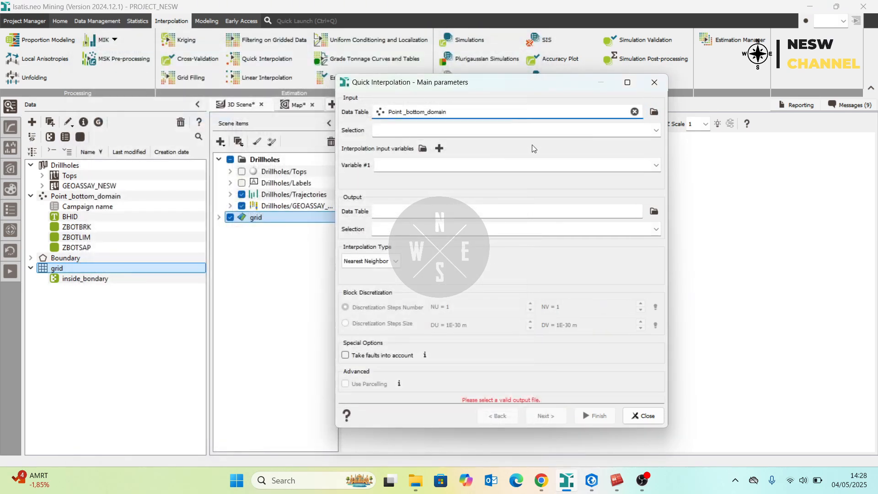
- Choose ZBOTLIM as the first interpolation input variable, leaving the input selection empty
left_click(656, 131)
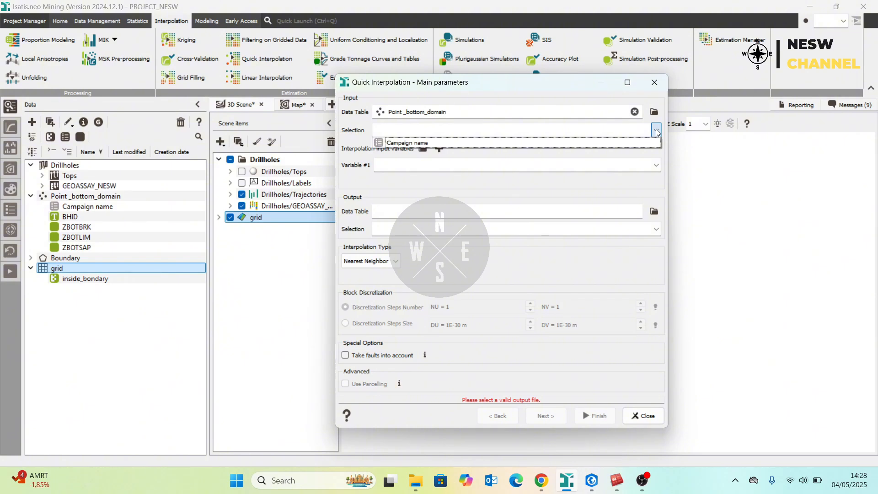
left_click(656, 130)
left_click(657, 166)
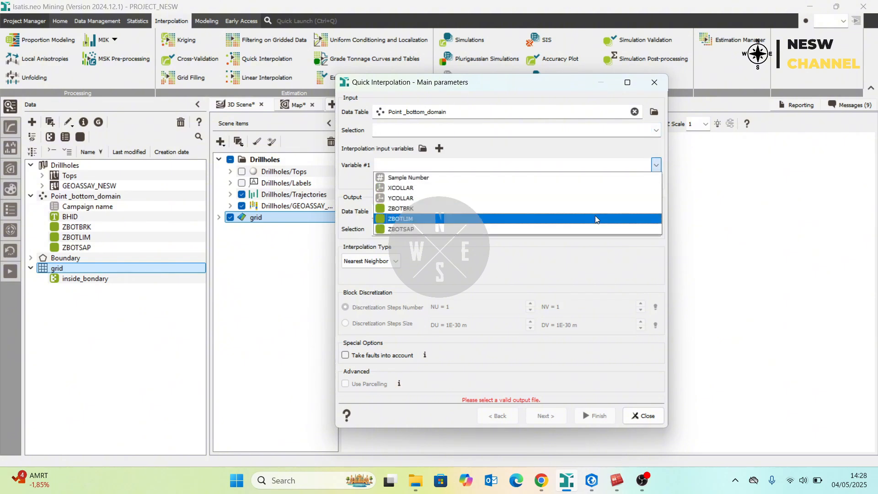
left_click(594, 215)
- Set grid as the output data table of the Quick Interpolation
left_click(653, 211)
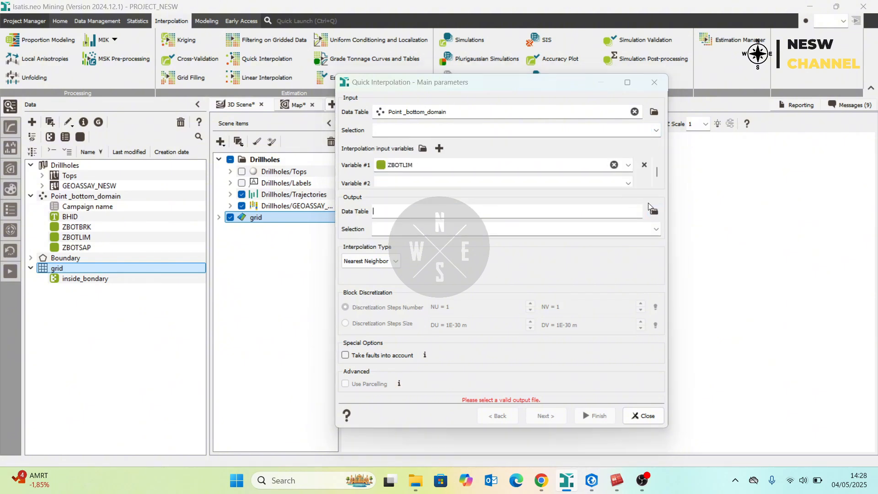
left_click(127, 104)
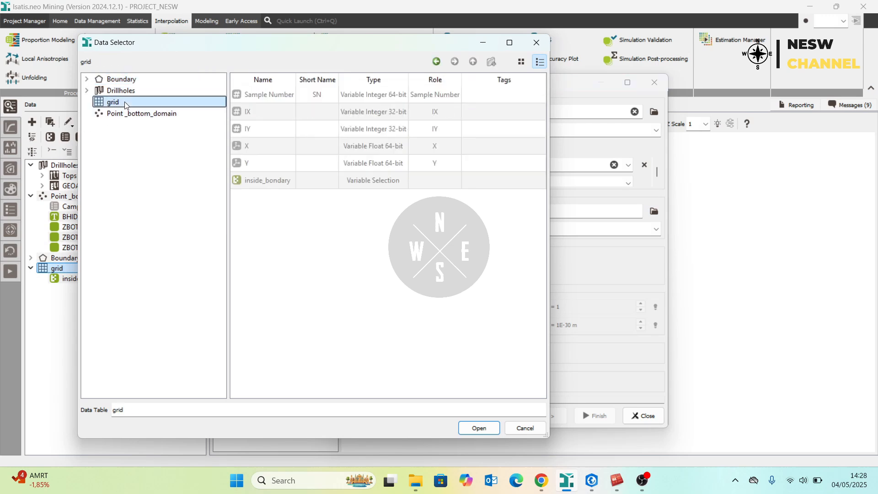
left_click(484, 429)
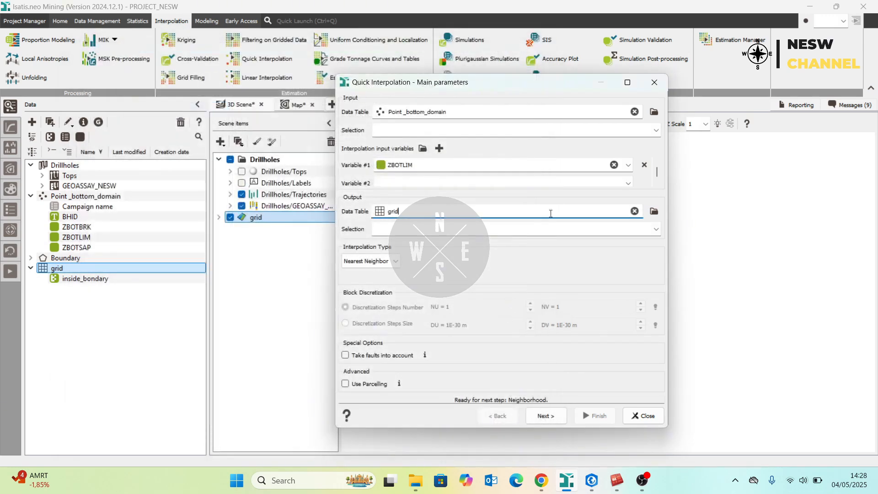
- Limit the Quick Interpolation output on grid to the inside_bondary selection
left_click(656, 228)
left_click(627, 242)
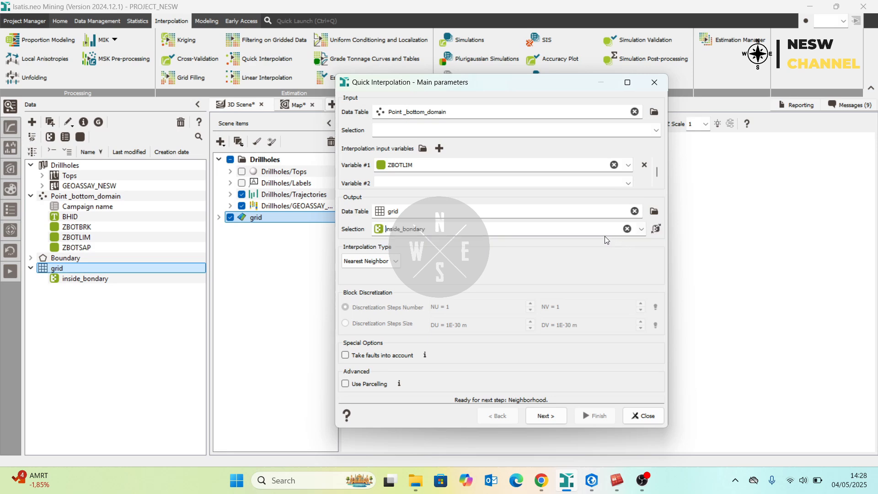
left_click(388, 262)
left_click(388, 263)
left_click_drag(431, 91, 455, 57)
- Switch to Chrome and read the Radial Basis Functions passage on Seequent's Implicit Modelling page, returning to Isatis.neo when done
left_click(541, 480)
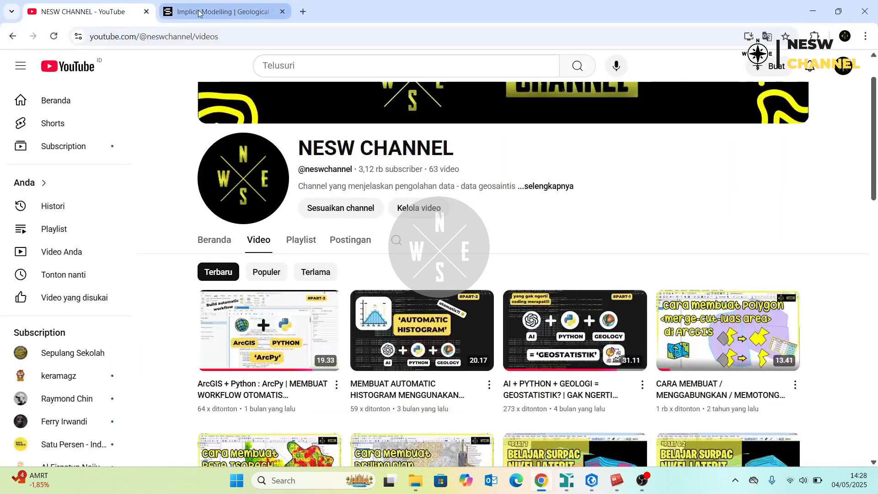
left_click(219, 12)
scroll(282, 349, "down", 1)
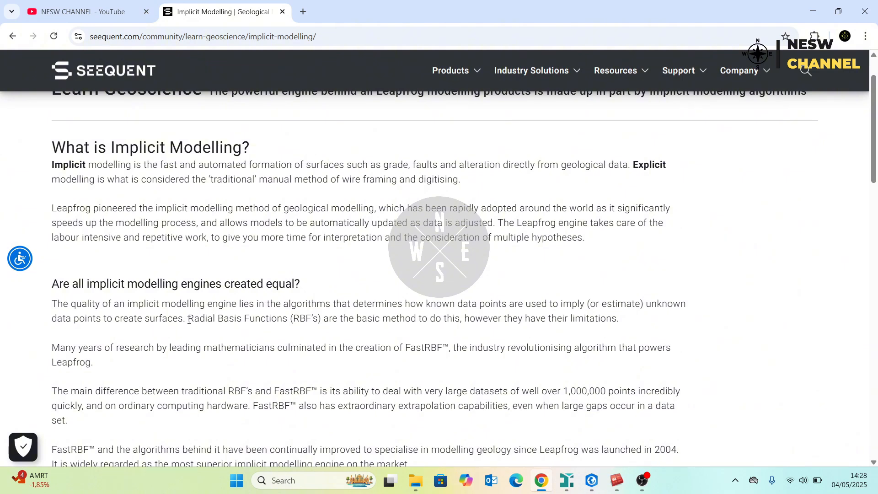
left_click_drag(189, 320, 294, 320)
left_click(294, 320)
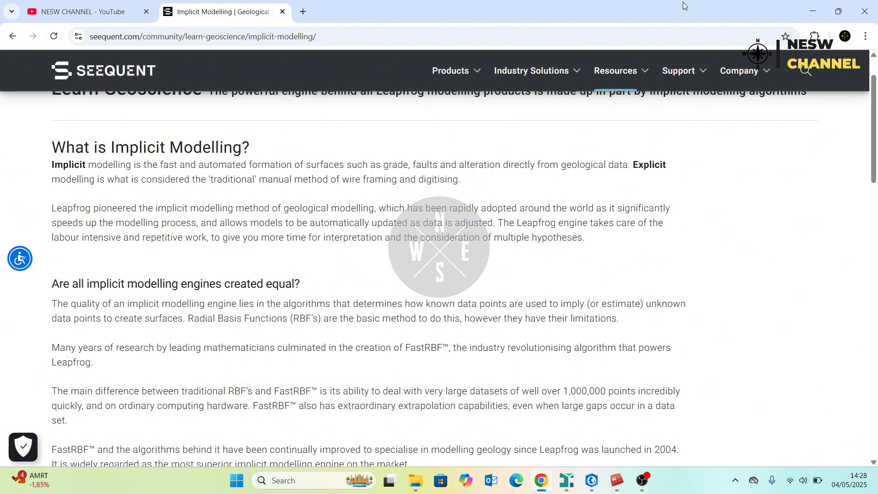
left_click(812, 11)
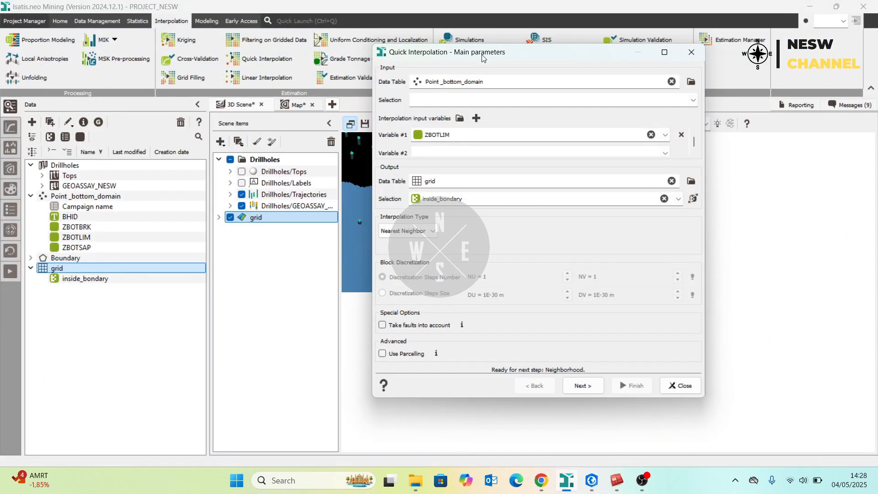
- Set the interpolation type to Spline Kriging
left_click_drag(482, 56, 413, 54)
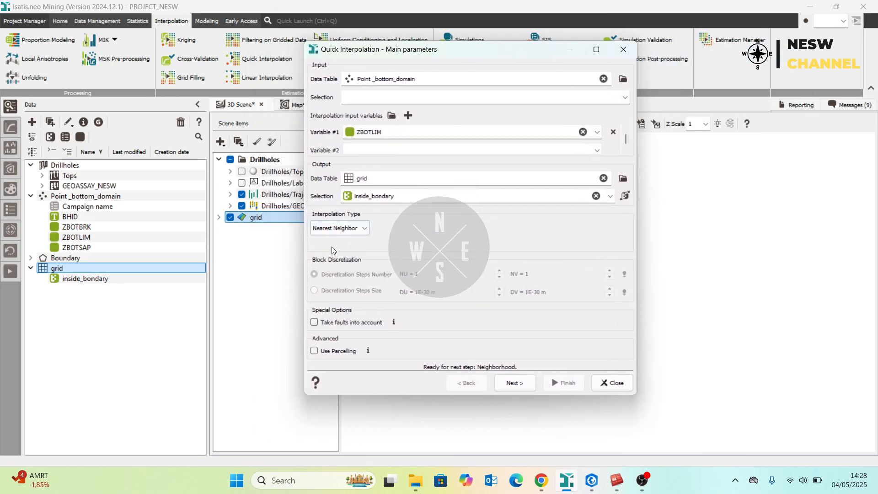
left_click(343, 229)
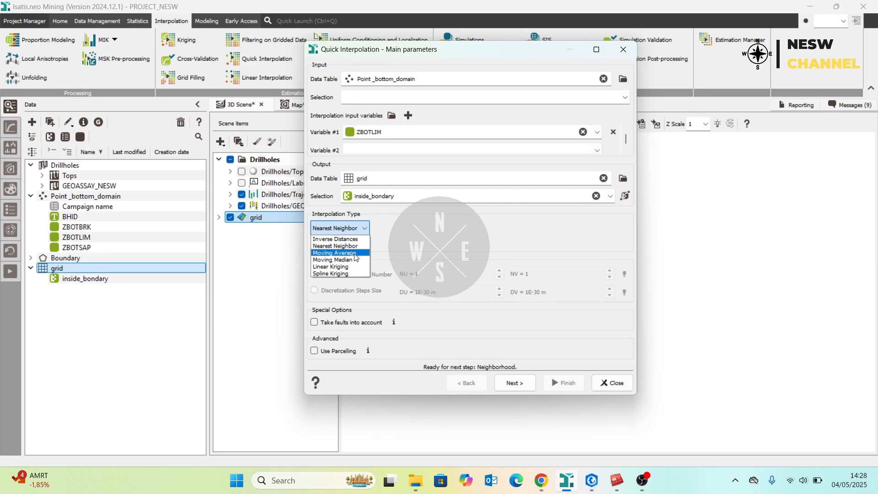
left_click(367, 228)
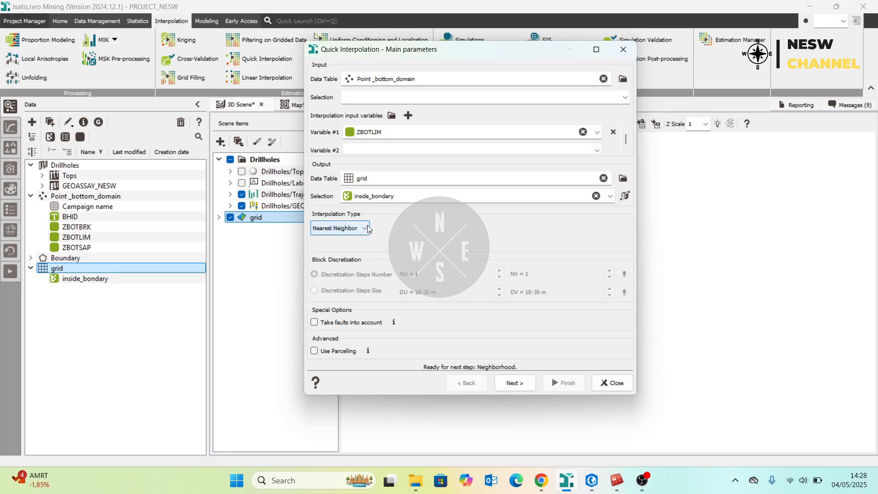
left_click(367, 229)
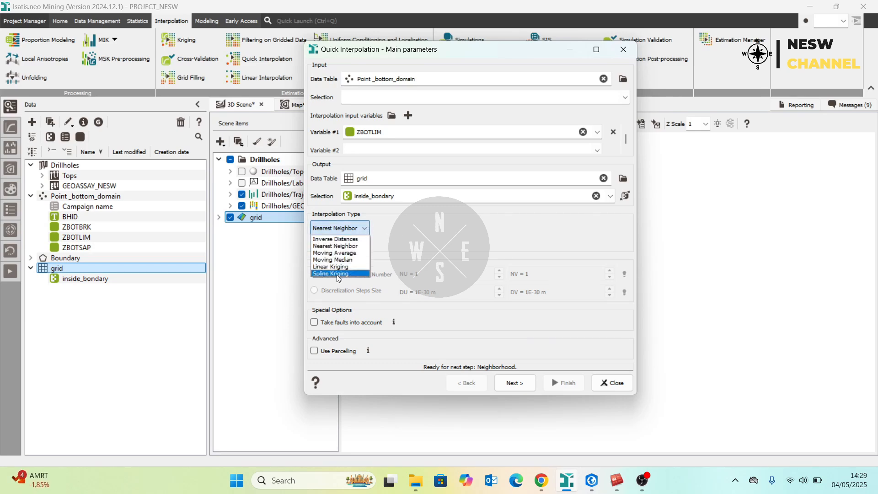
left_click(336, 274)
left_click_drag(509, 54, 364, 34)
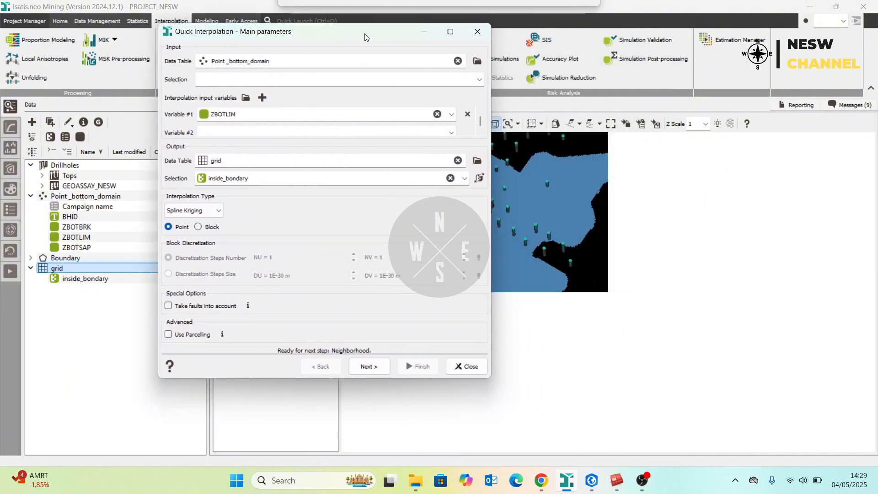
- Turn off the moving neighborhood and run the interpolation with the %method-%var output pattern, closing the Quick Interpolation when it is done
left_click(369, 365)
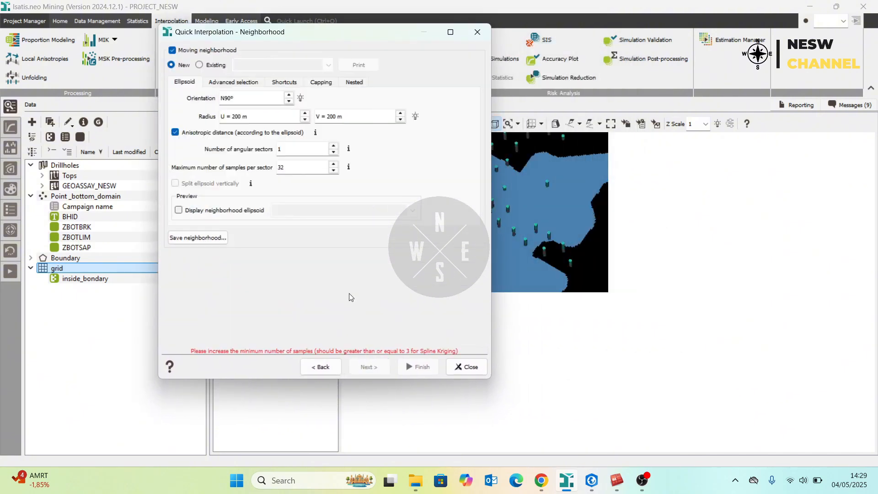
left_click(173, 50)
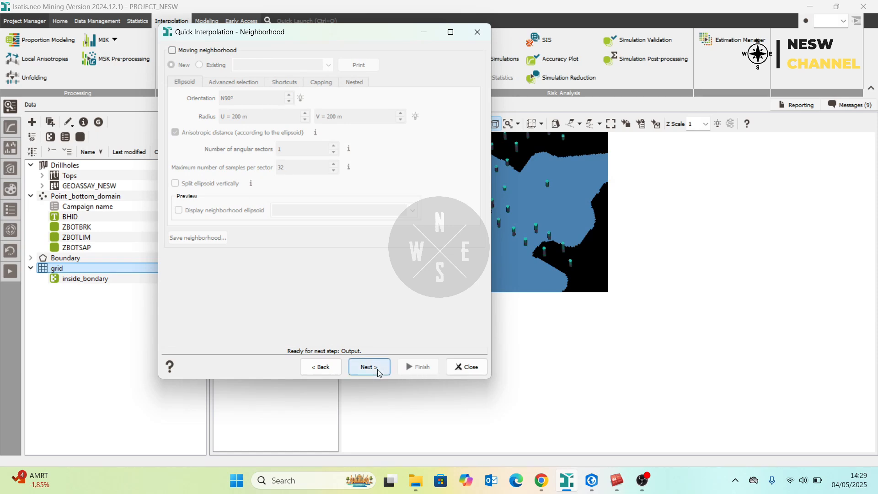
left_click(369, 367)
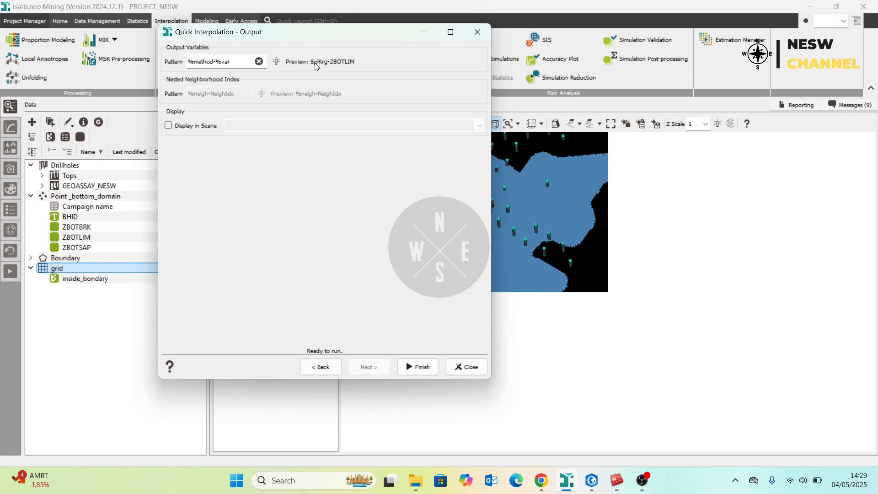
left_click(416, 368)
left_click(421, 368)
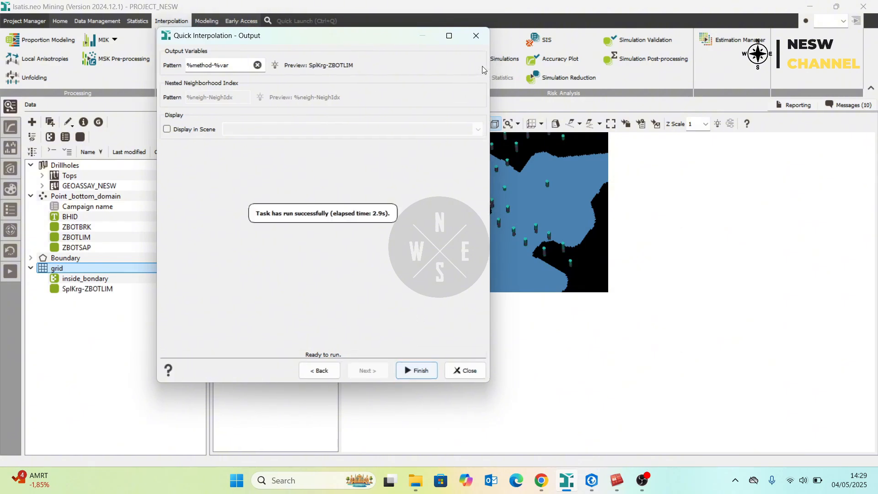
left_click(481, 41)
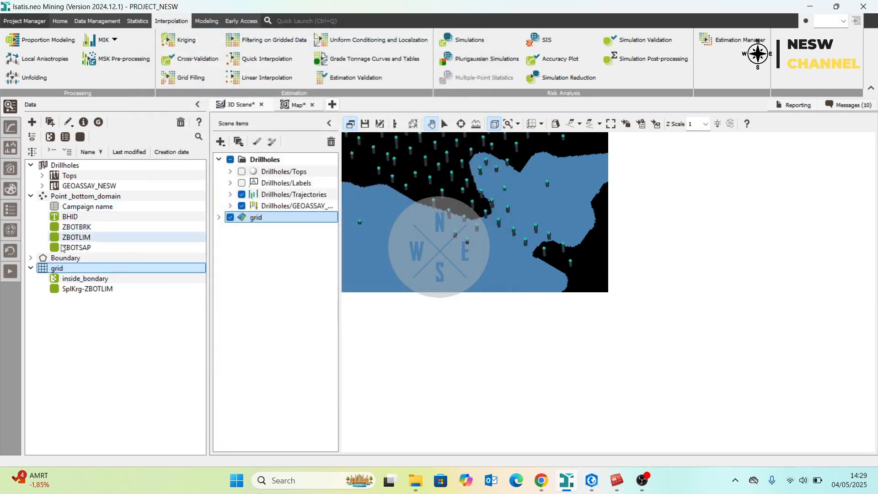
- Start creating a surface mesh from points or grid, with grid as the input data table
left_click(77, 289)
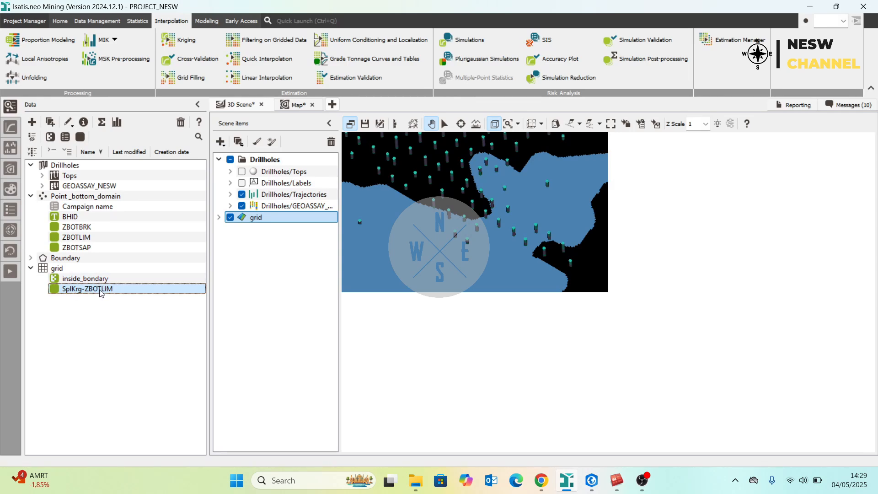
left_click(59, 22)
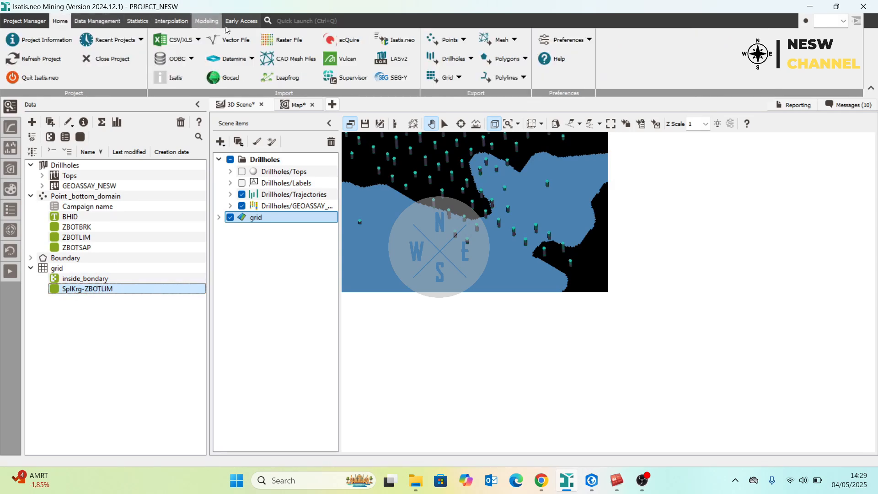
left_click(121, 22)
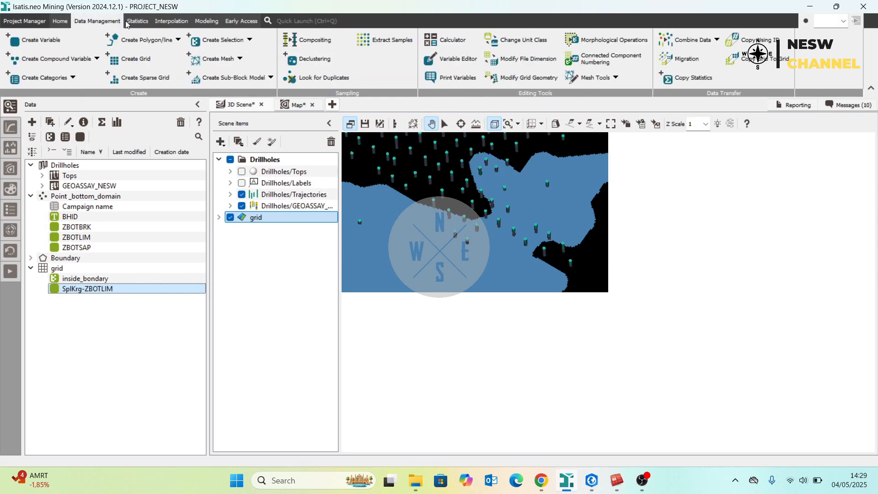
left_click(225, 61)
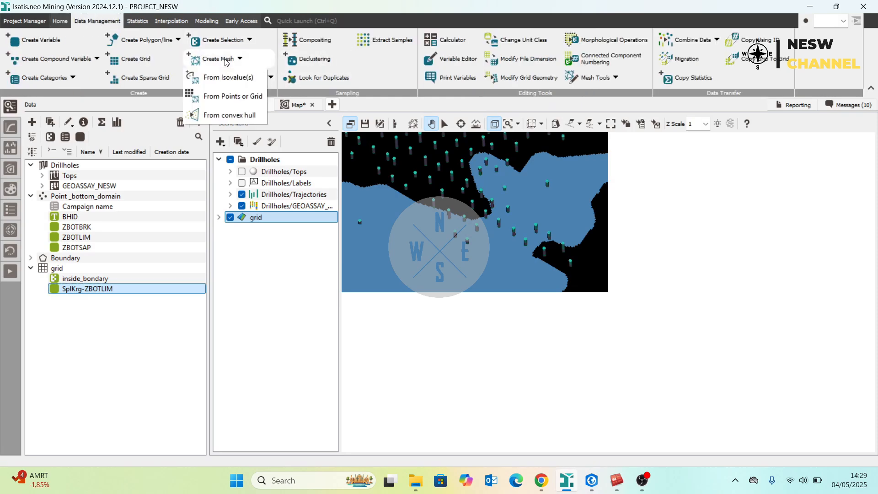
left_click(222, 99)
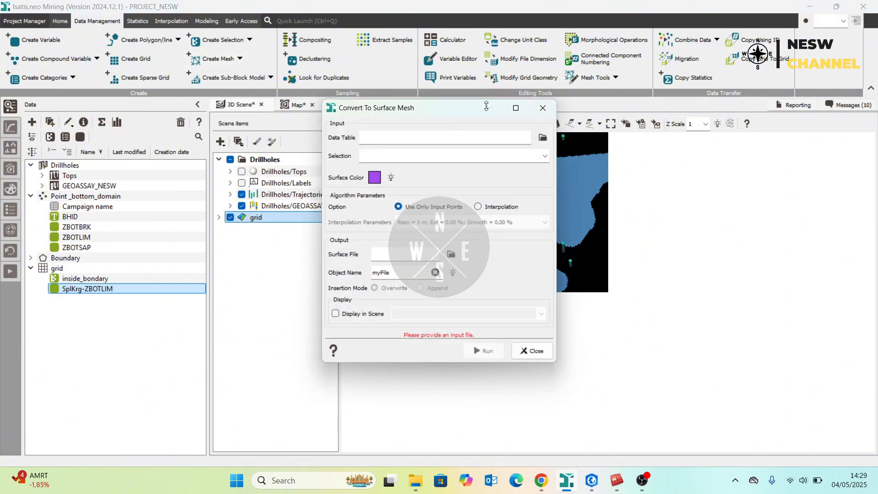
left_click(543, 138)
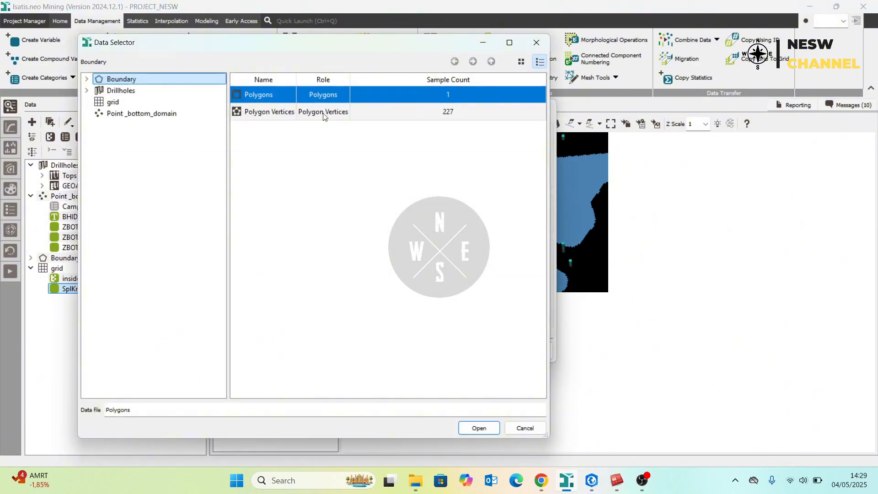
left_click(114, 102)
left_click(482, 428)
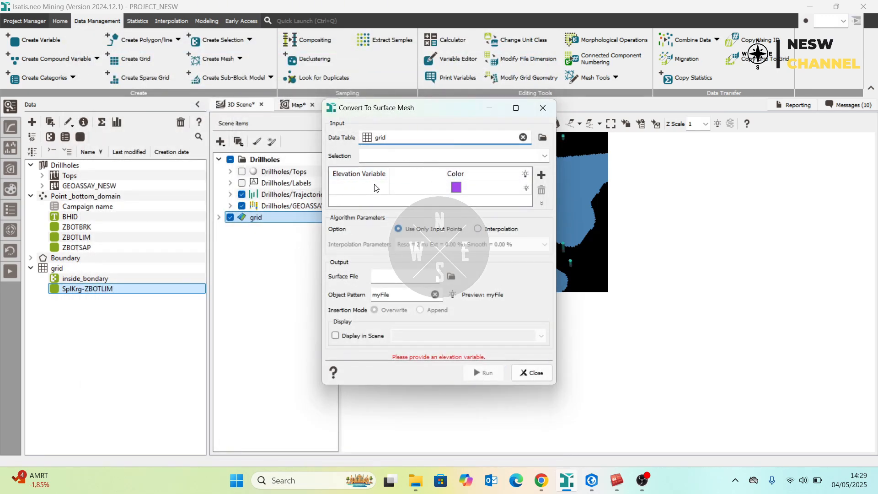
- Choose SplKrg-ZBOTLIM as the mesh's elevation variable and set its surface color to yellow
left_click(376, 187)
left_click(383, 187)
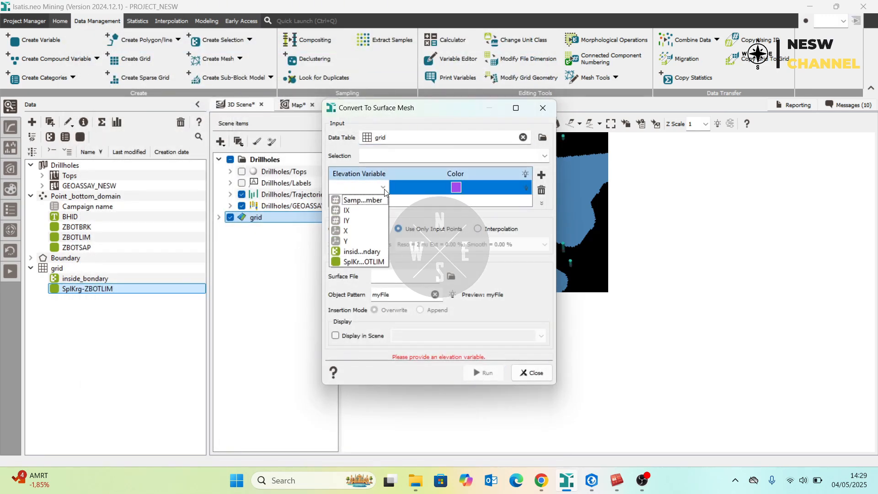
left_click(361, 261)
left_click(457, 186)
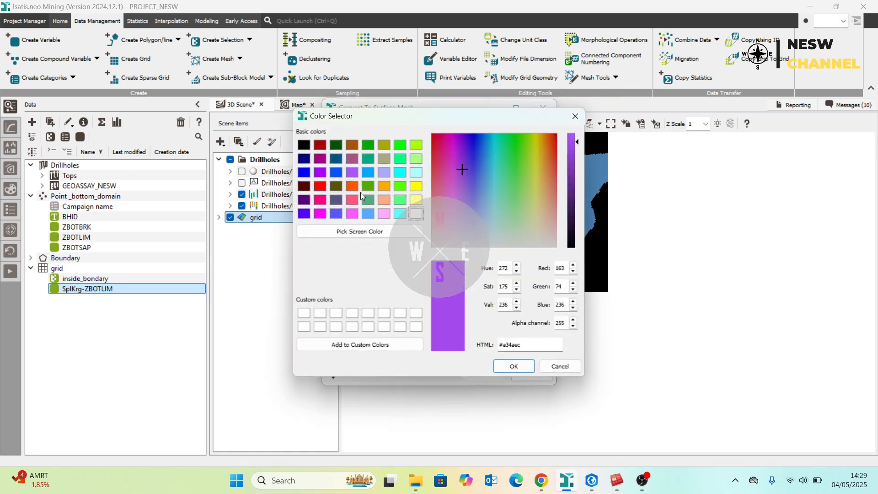
left_click(415, 186)
left_click(513, 365)
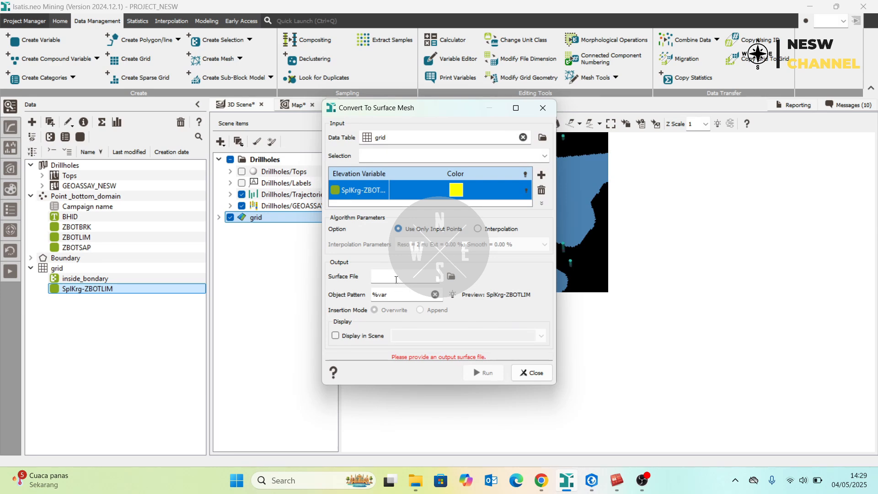
- Name the output surface file bottom_limonite and run the surface mesh conversion, closing the dialog when it is done
left_click(396, 280)
type("b")
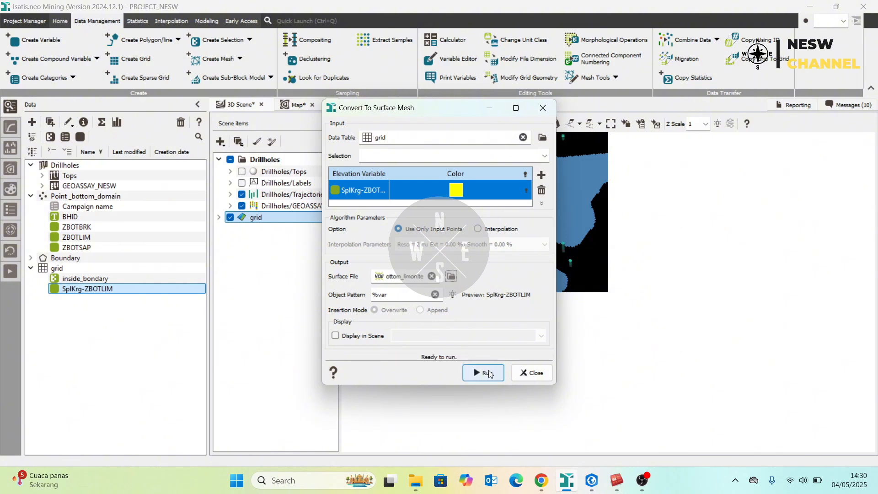
left_click(485, 373)
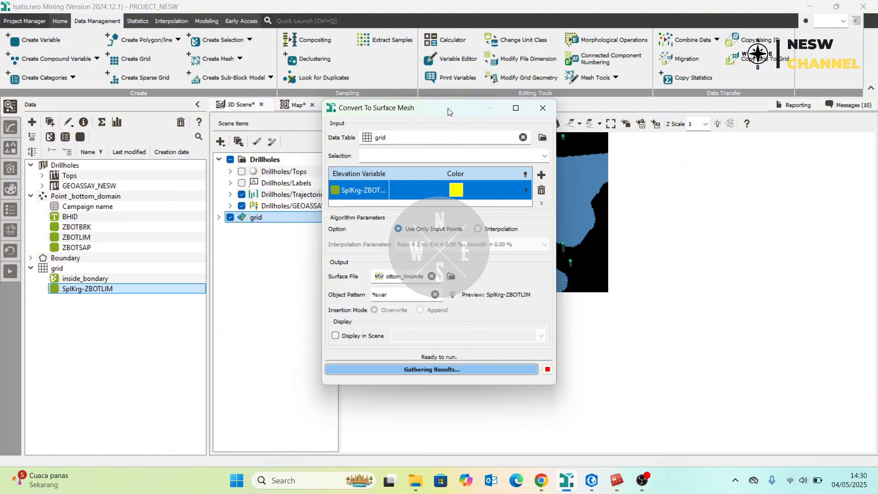
left_click_drag(531, 104, 832, 101)
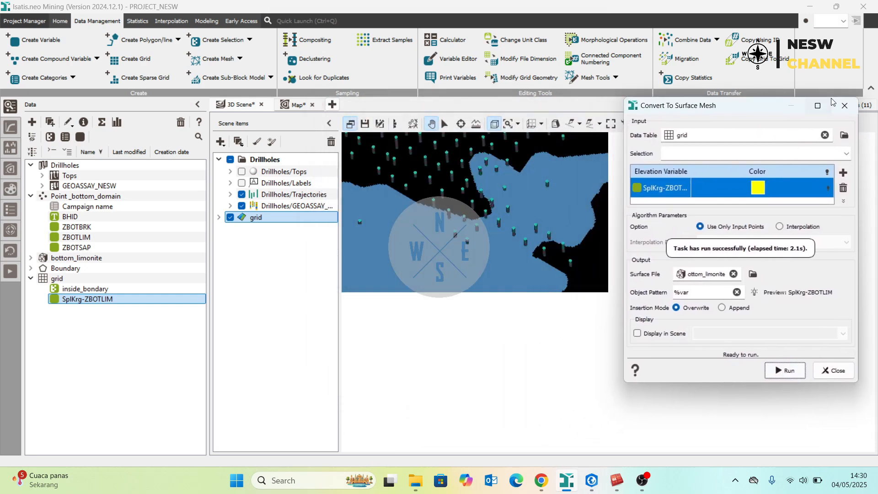
left_click(844, 105)
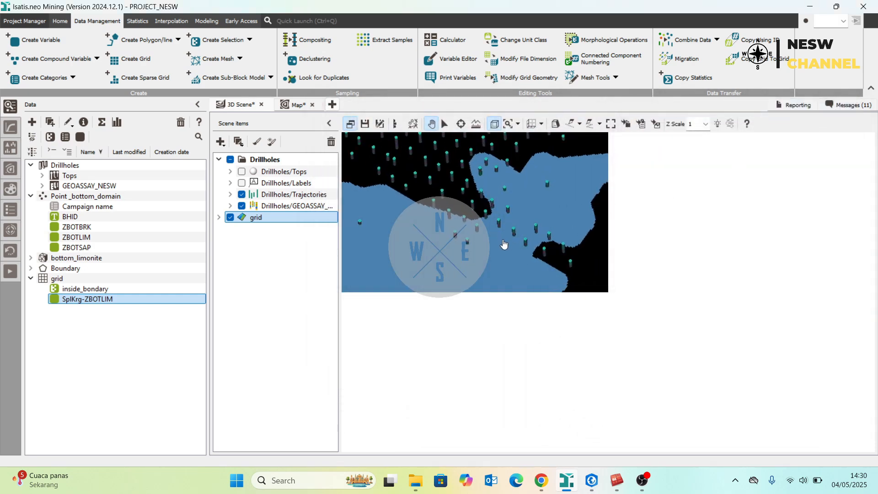
- Hide the grid in the 3D scene and display the bottom_limonite mesh together with the drillholes
left_click_drag(504, 244, 496, 204)
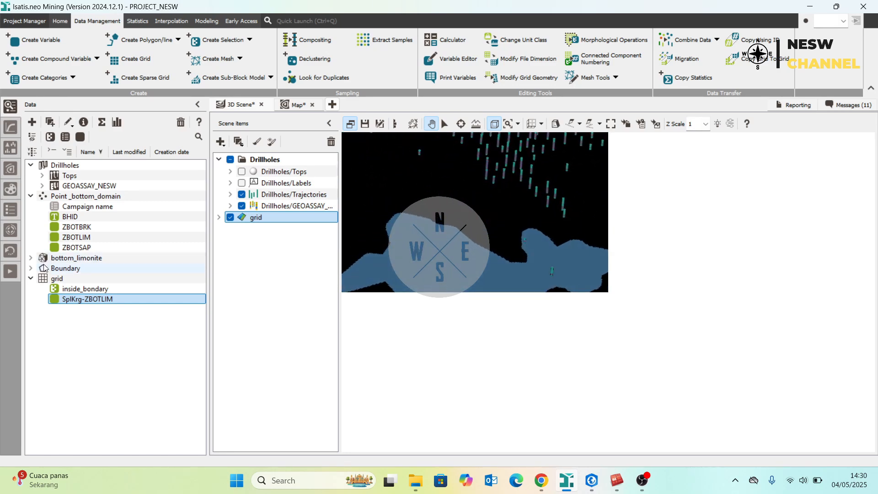
left_click(230, 218)
left_click(66, 258)
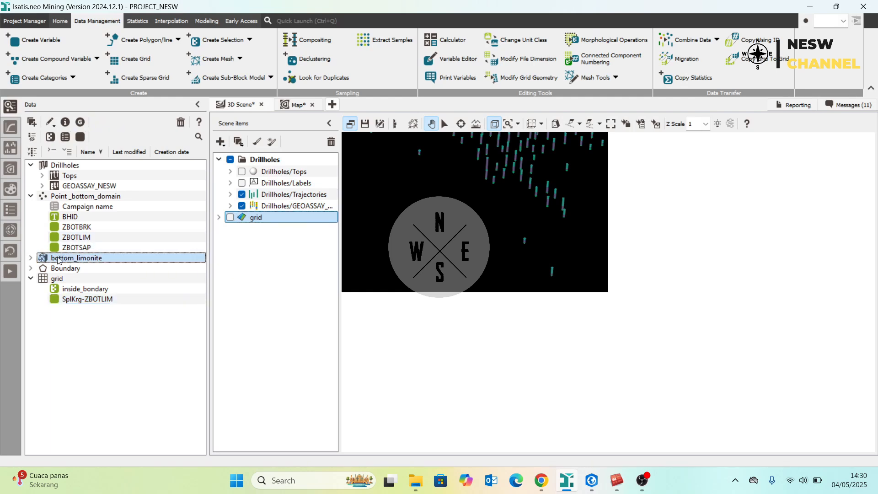
left_click_drag(58, 260, 456, 219)
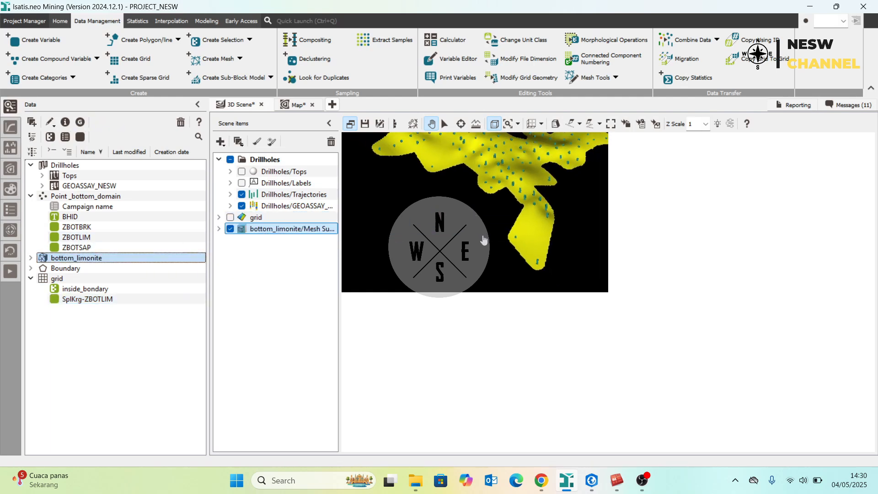
middle_click_drag(491, 178, 448, 212)
scroll(444, 218, "up", 4)
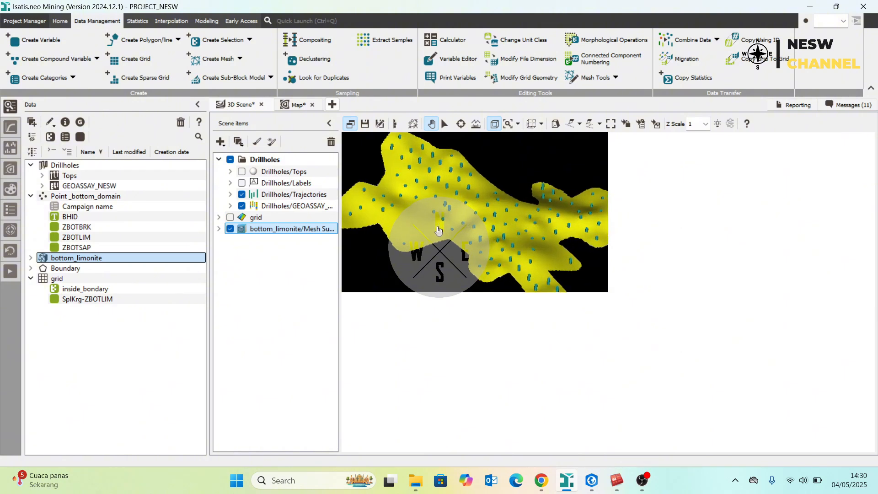
scroll(439, 234, "up", 3)
left_click_drag(440, 235, 375, 145)
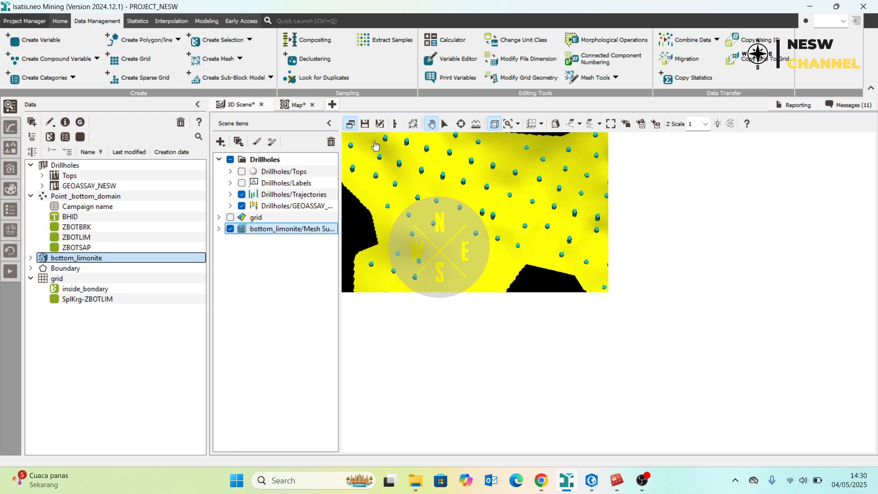
- Interpolate ZBOTLIM onto the grid within inside_bondary using Quick Interpolation's Nearest Neighbor type, and close the dialog when it is done
left_click(171, 21)
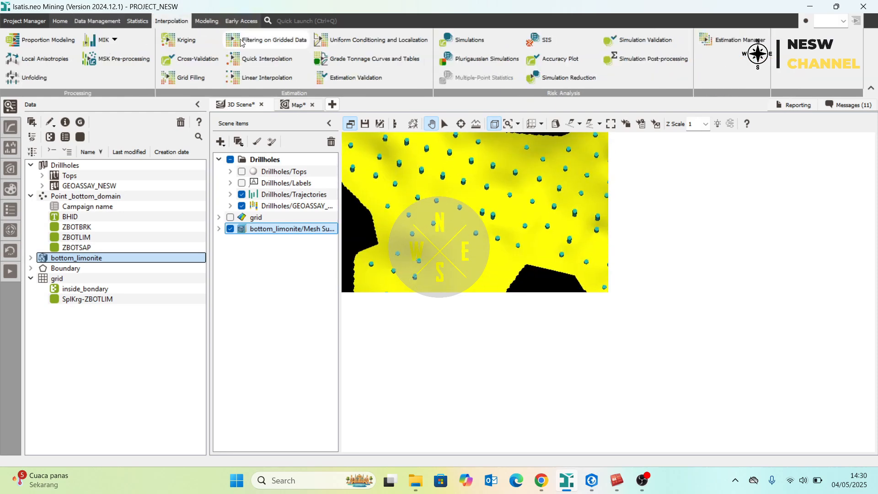
left_click(293, 59)
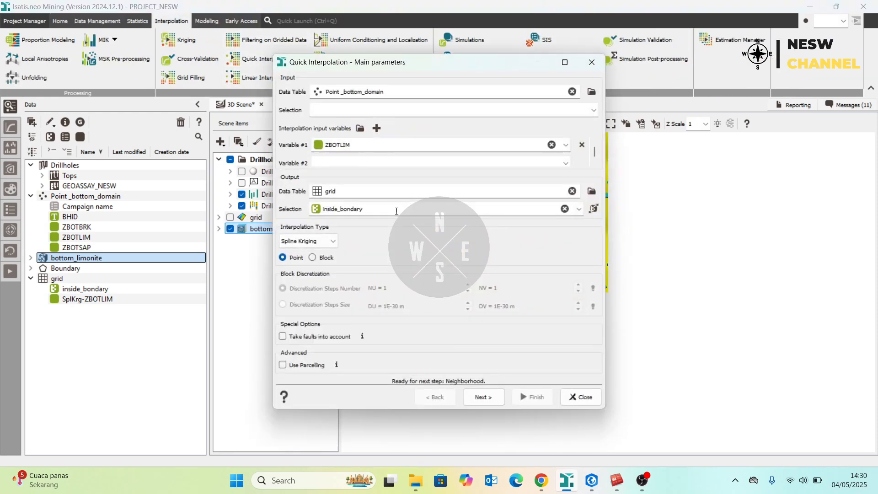
left_click(305, 243)
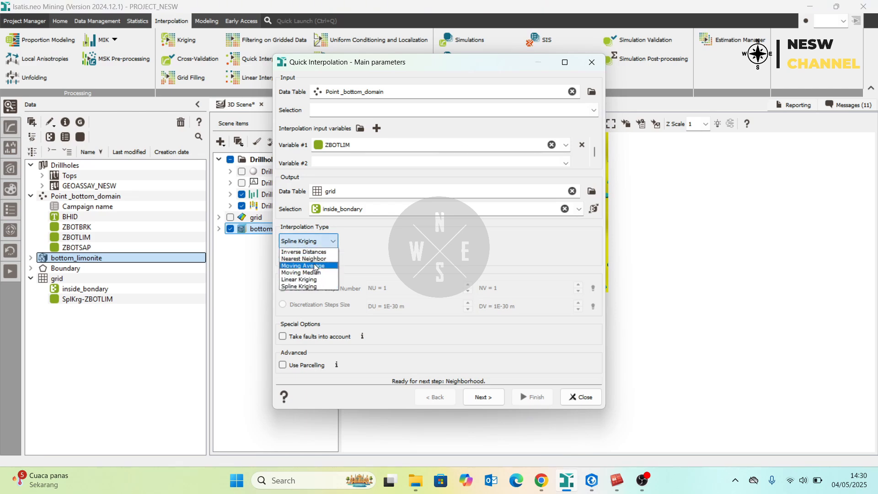
left_click(318, 259)
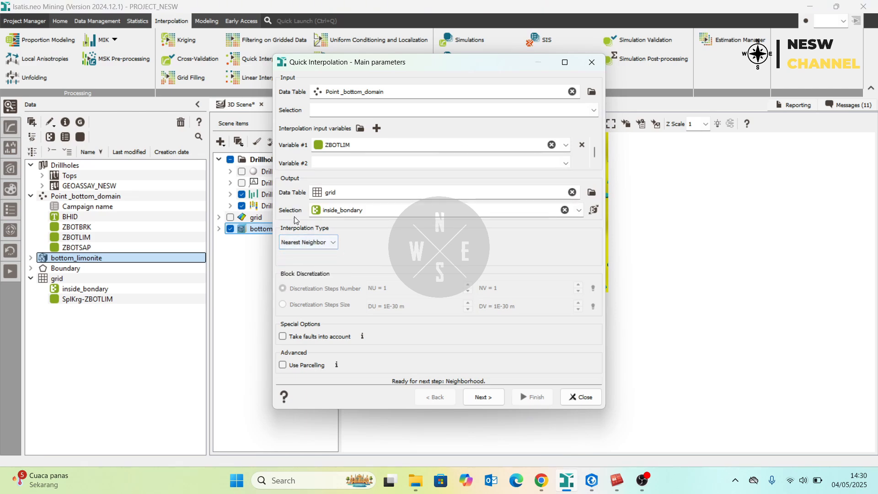
left_click(485, 404)
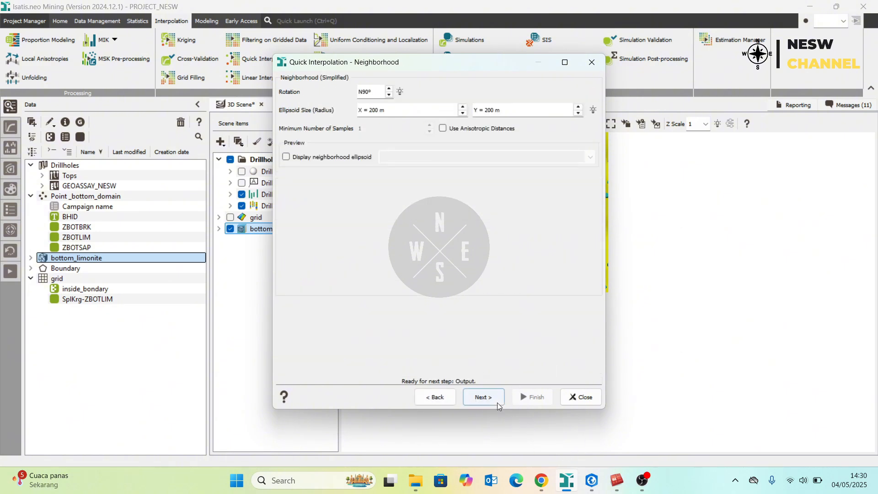
left_click(497, 401)
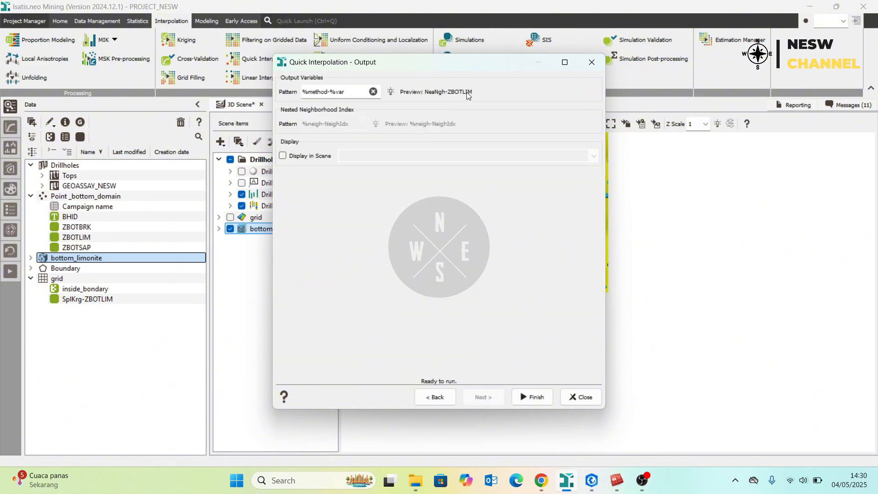
left_click(531, 396)
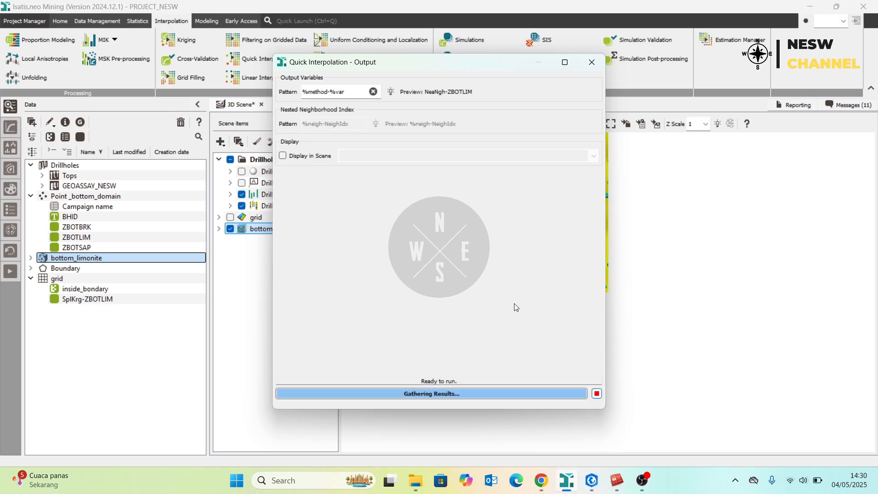
left_click(594, 61)
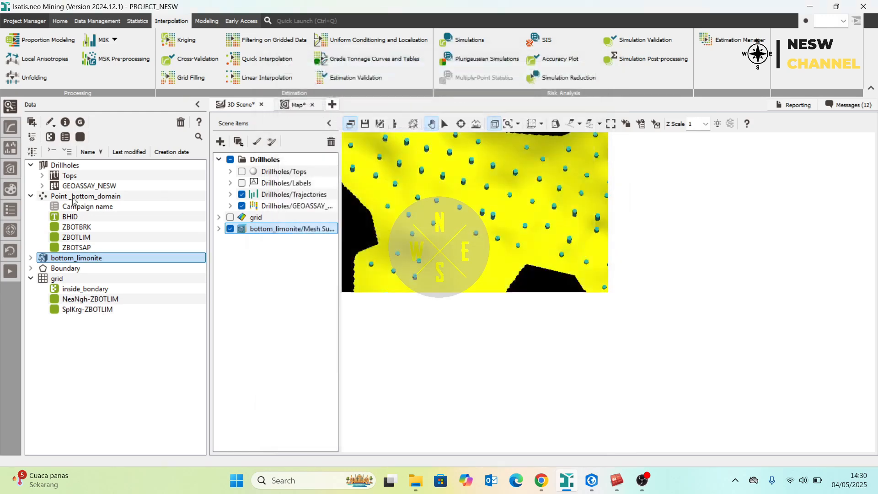
- Start a surface mesh from the grid and choose NeaNgh-ZBOTLIM as its elevation variable
left_click(60, 21)
left_click(97, 21)
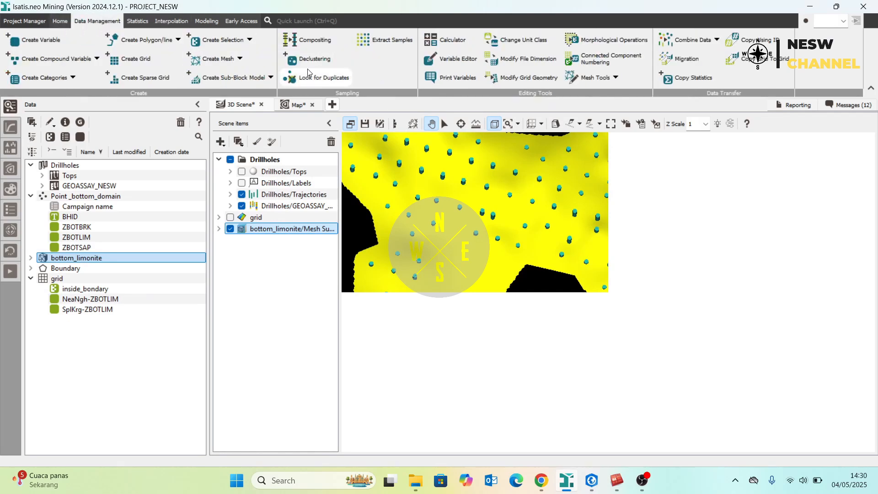
left_click(240, 59)
left_click(242, 96)
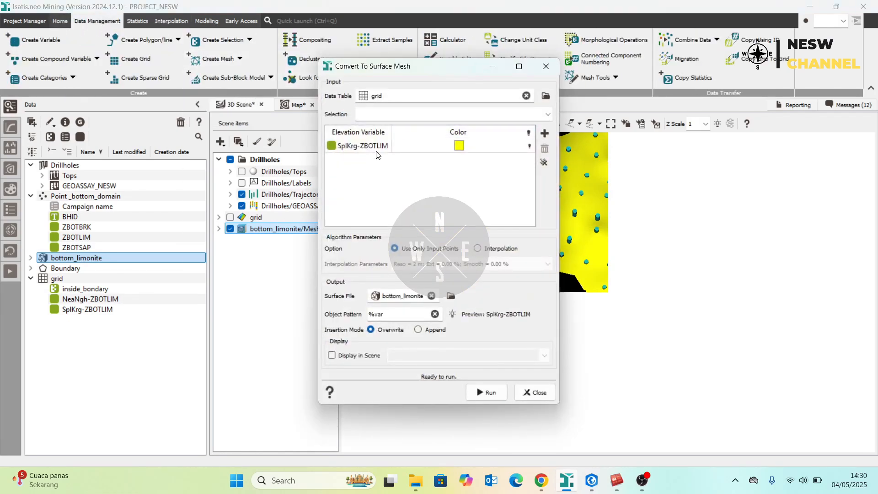
double_click(379, 146)
left_click(385, 145)
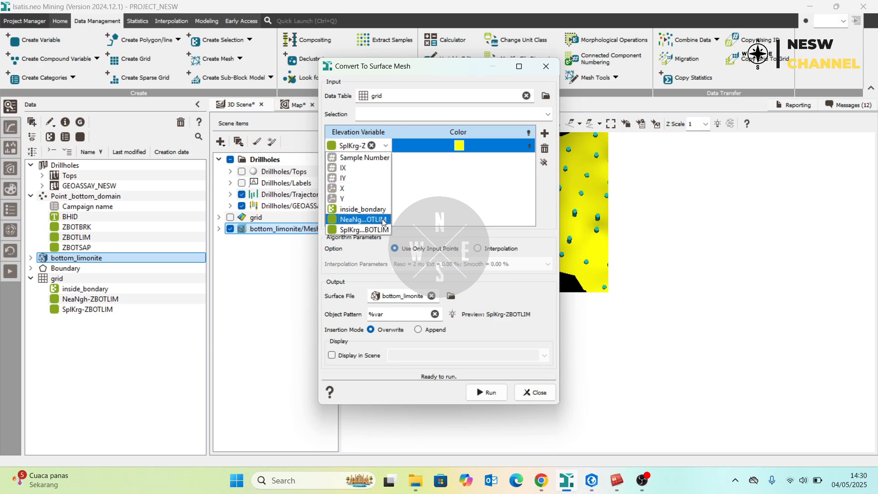
left_click(368, 221)
- Name the output surface file bottom_limoniteNN, set its color to green, and run the conversion, closing the dialog when it is done
left_click(419, 299)
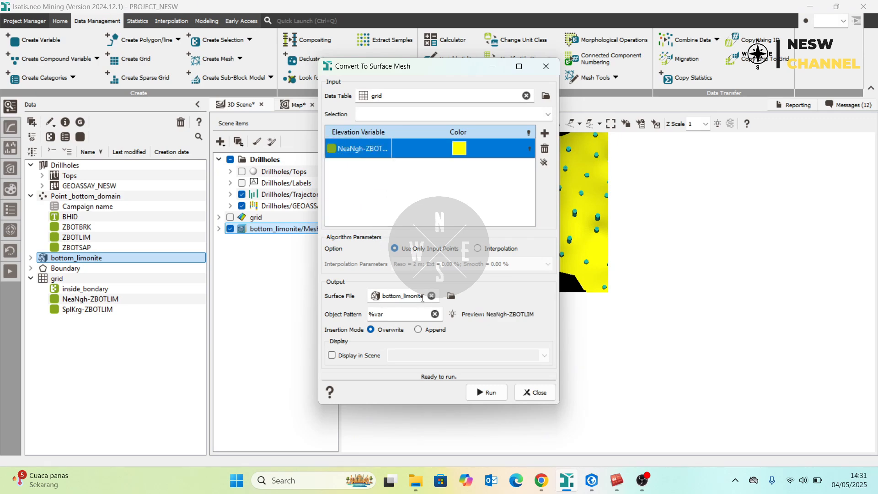
type("NN")
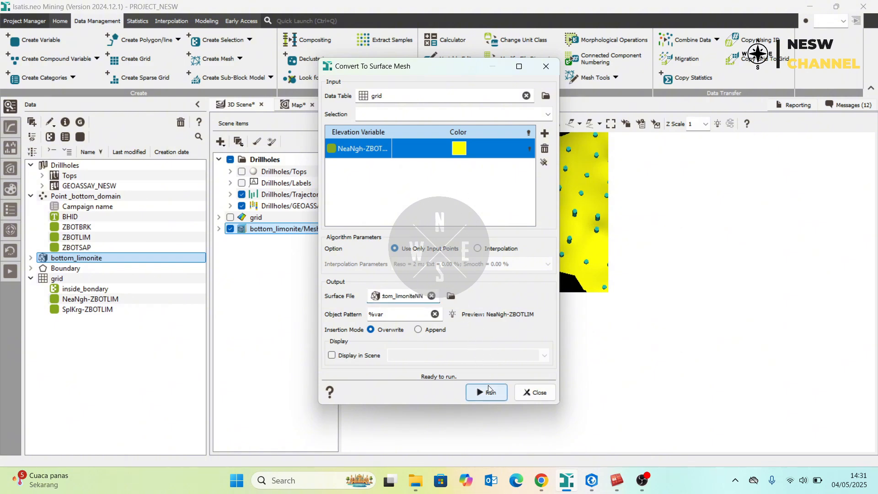
left_click(461, 150)
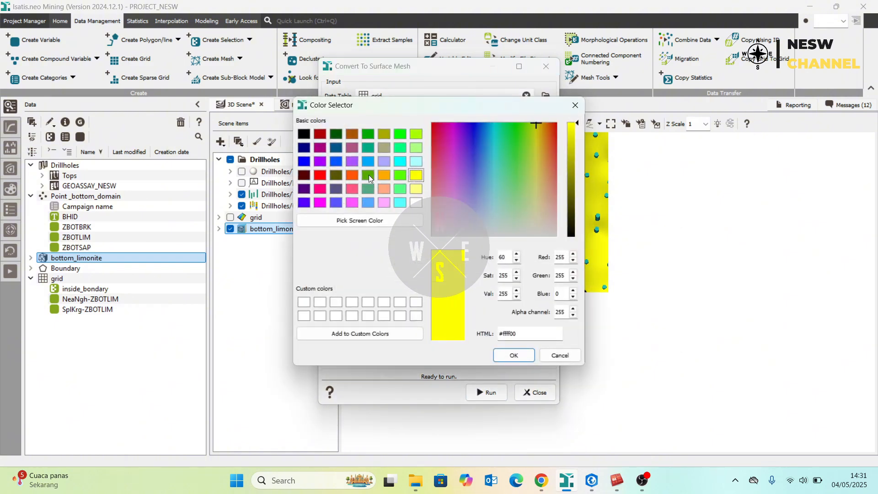
left_click(369, 175)
left_click(513, 356)
left_click(488, 392)
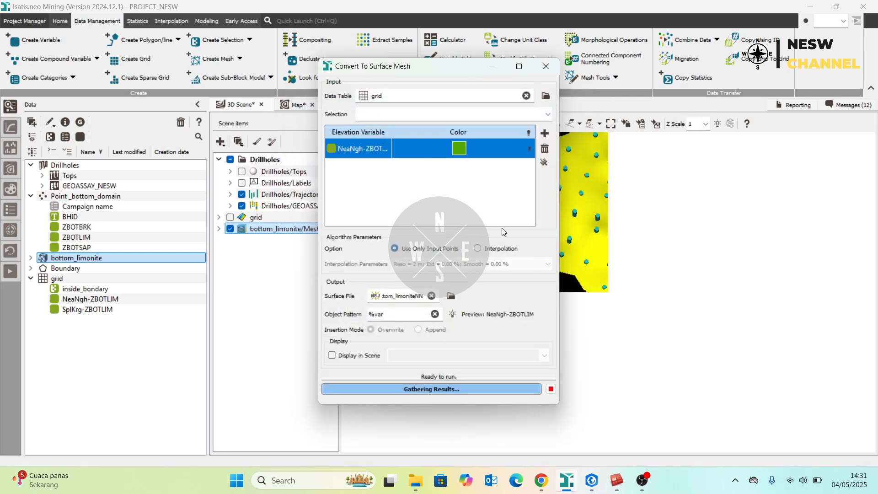
left_click(546, 66)
- Add the bottom_limoniteNN mesh to the 3D scene, hide bottom_limonite, and inspect the nearest-neighbor surface around the drillholes
left_click(83, 321)
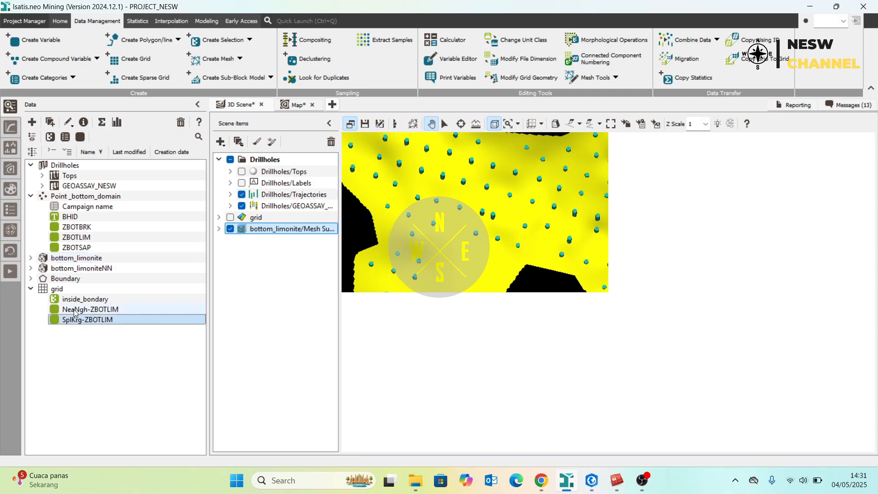
left_click_drag(59, 271, 498, 253)
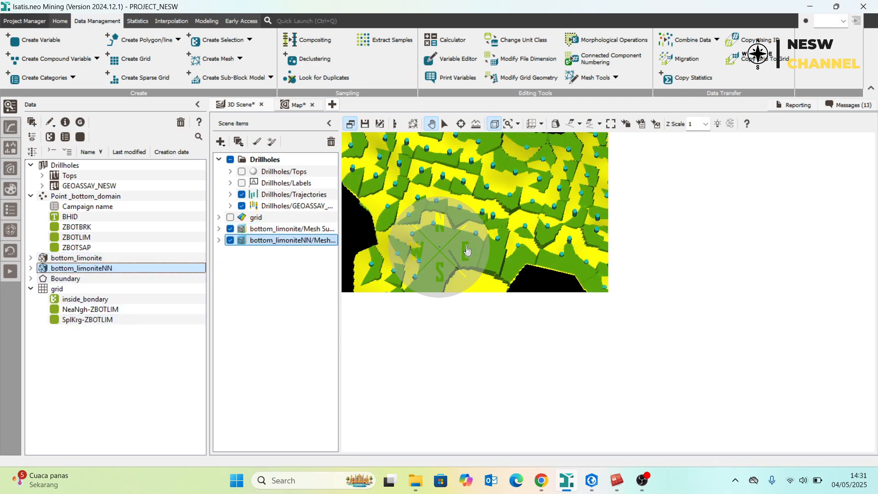
left_click(230, 228)
scroll(480, 218, "down", 6)
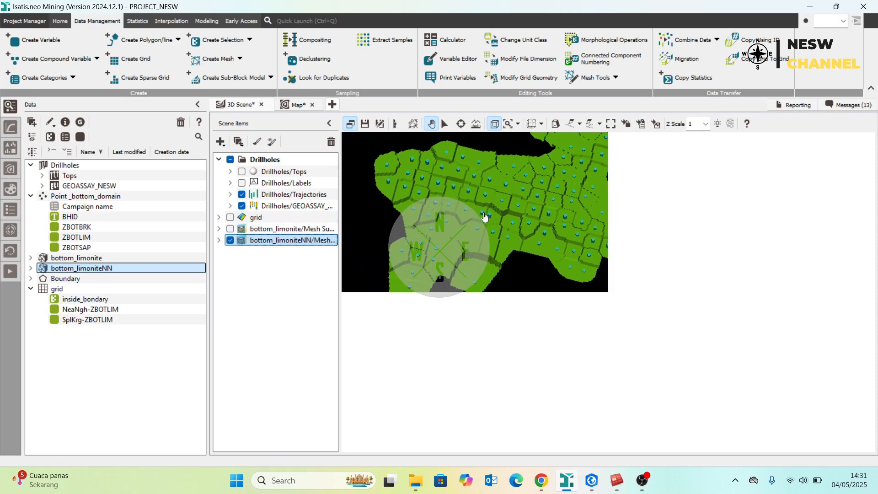
left_click_drag(539, 171, 505, 212)
scroll(525, 210, "up", 4)
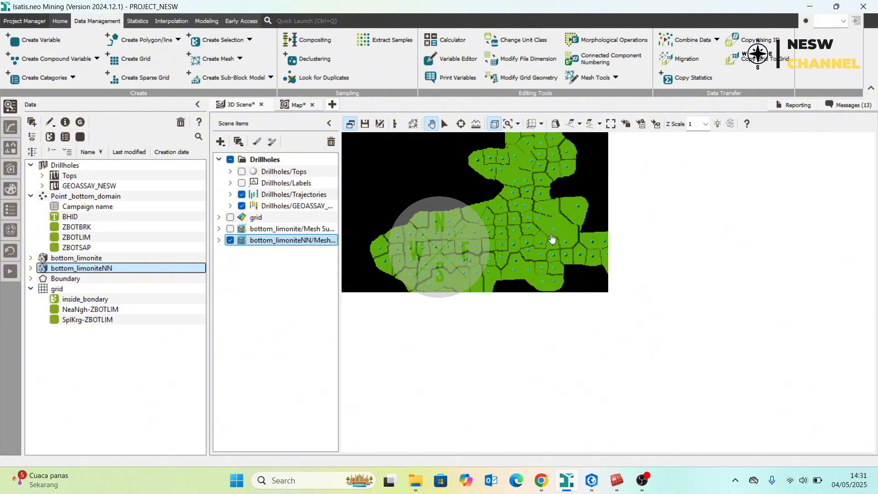
scroll(540, 220, "up", 3)
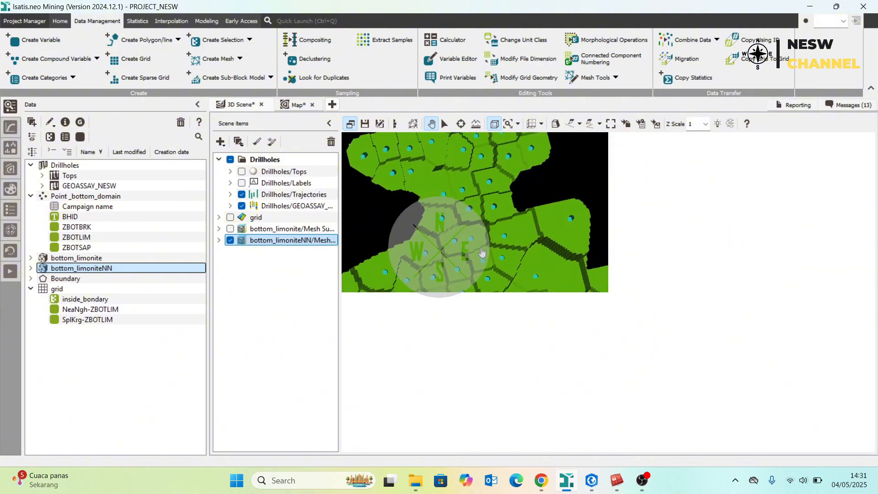
left_click_drag(526, 249, 532, 275)
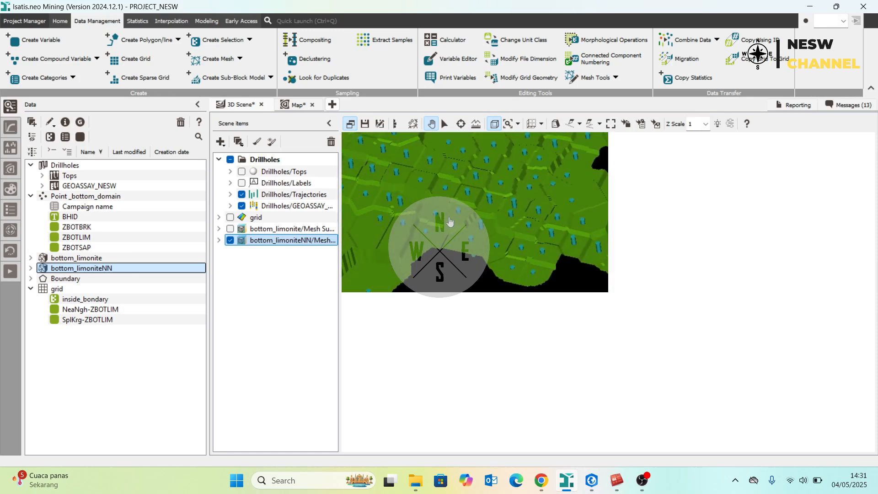
mouse_move(449, 222)
left_mouse_down()
mouse_move(506, 199)
mouse_move(508, 234)
mouse_move(426, 225)
mouse_move(488, 218)
mouse_move(441, 235)
left_mouse_up()
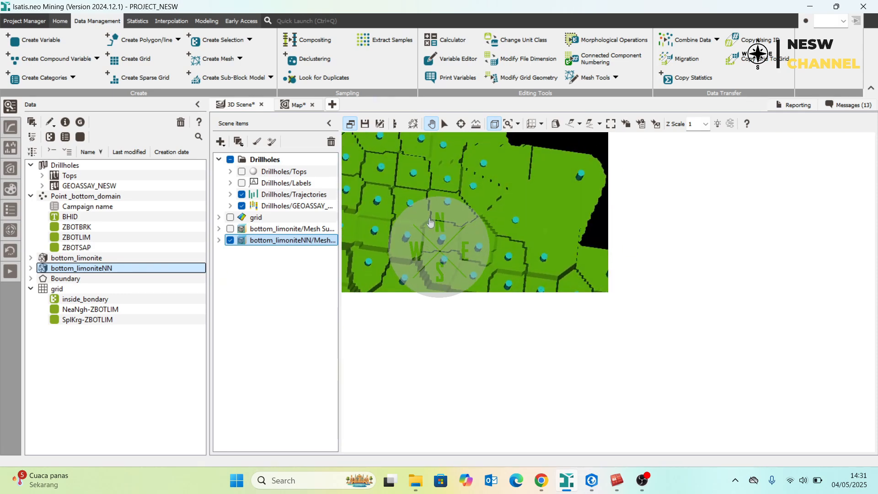
- Show the bottom_limonite mesh in place of bottom_limoniteNN and inspect the spline-kriged surface against the drillholes
left_click(230, 229)
left_click(230, 240)
left_click_drag(511, 237, 502, 215)
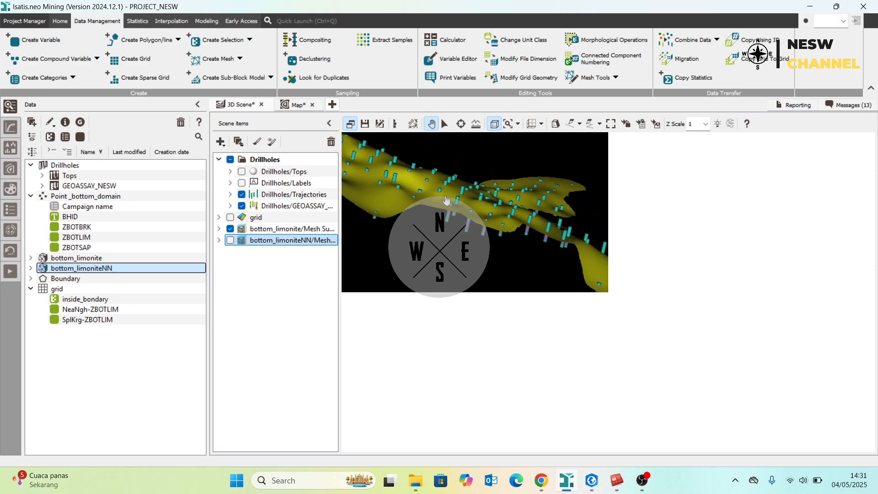
left_click_drag(446, 200, 467, 187)
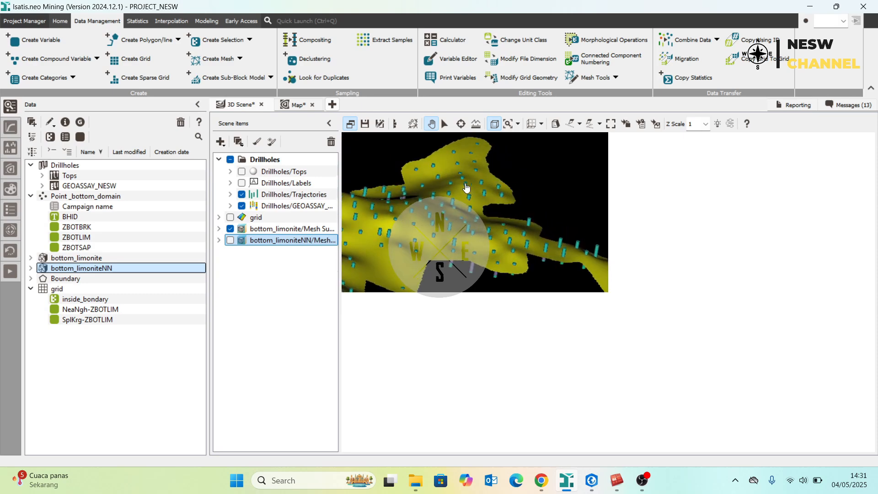
left_click_drag(437, 213, 458, 219)
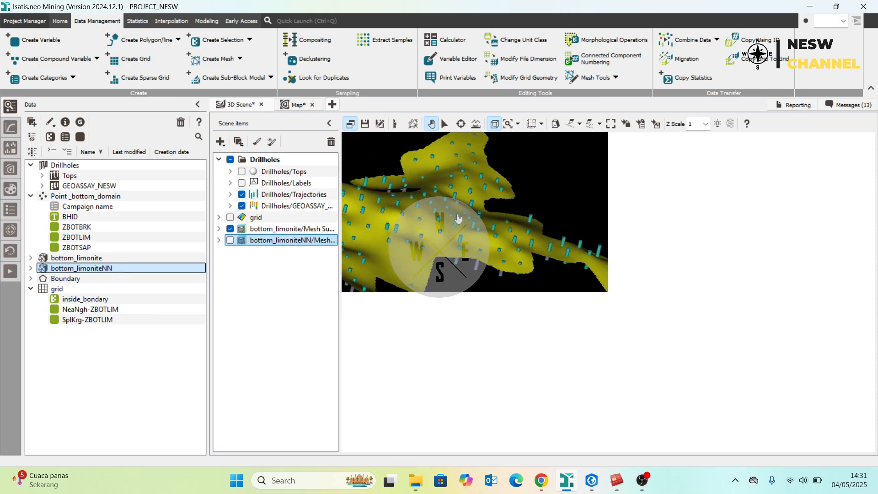
- Interpolate ZBOTSAP from the bottom domain points onto the grid within inside_bondary using Spline Kriging in Quick Interpolation
left_click(169, 21)
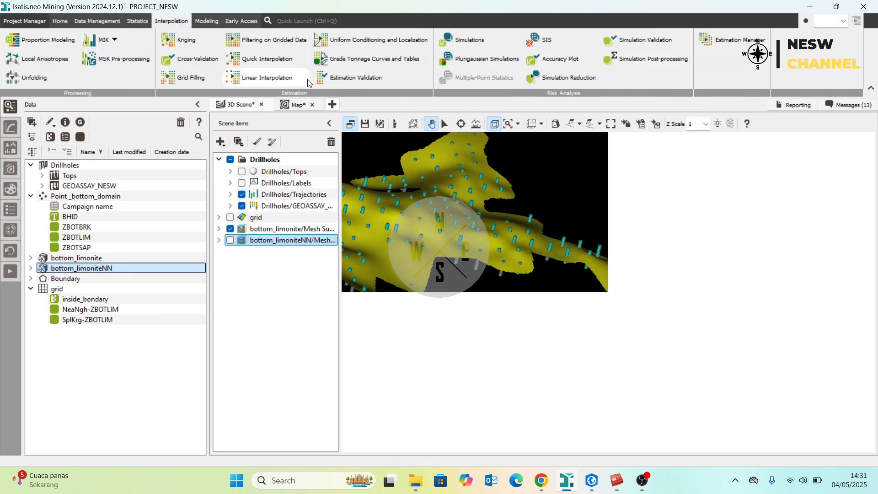
left_click(256, 59)
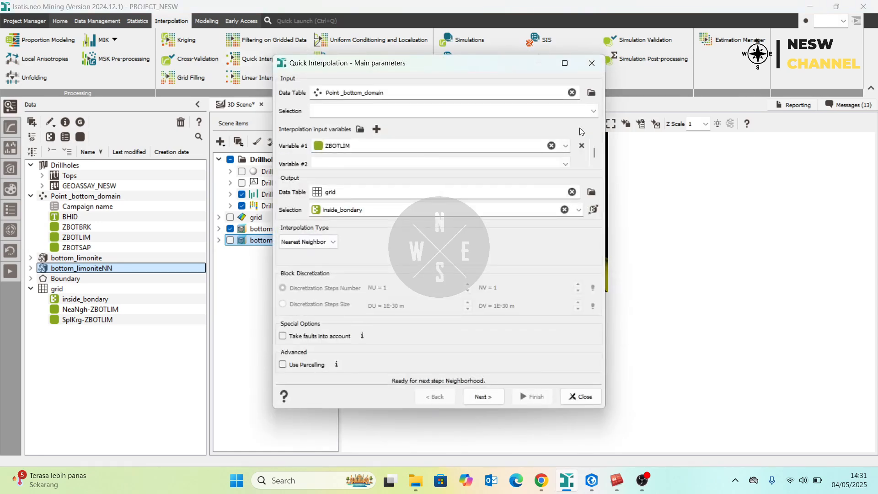
left_click(566, 146)
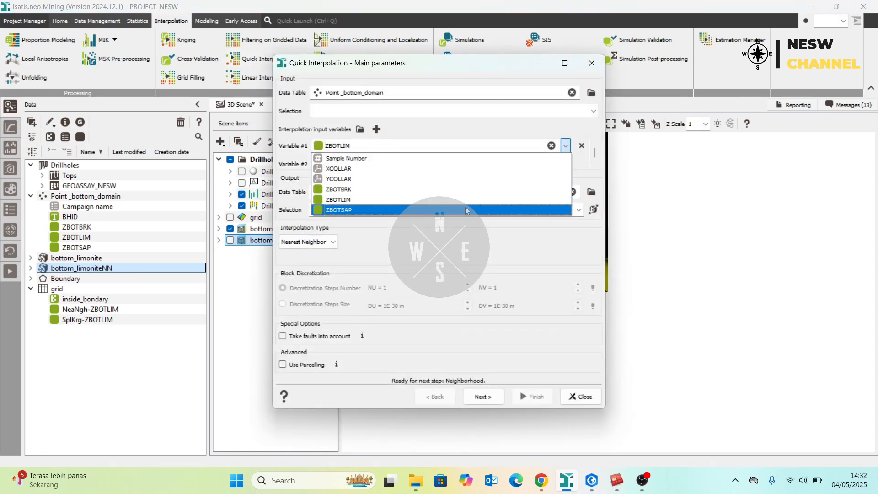
left_click(464, 210)
left_click(319, 242)
left_click(321, 287)
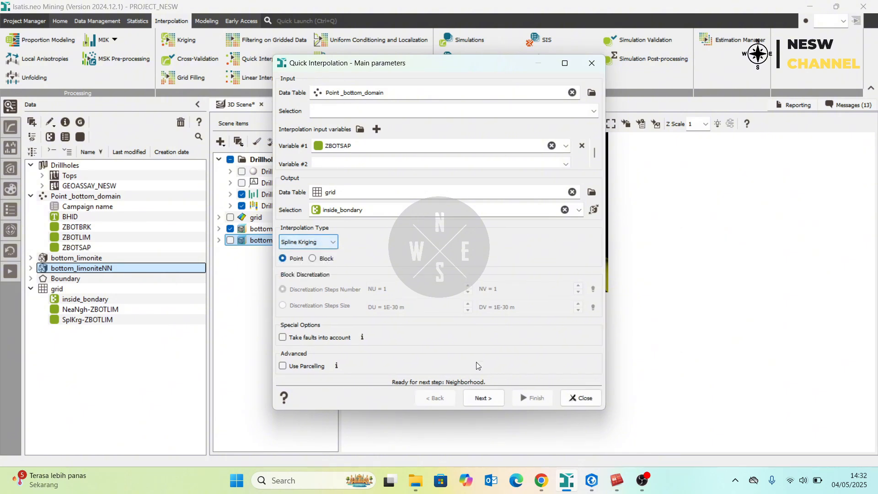
left_click(492, 398)
left_click(494, 399)
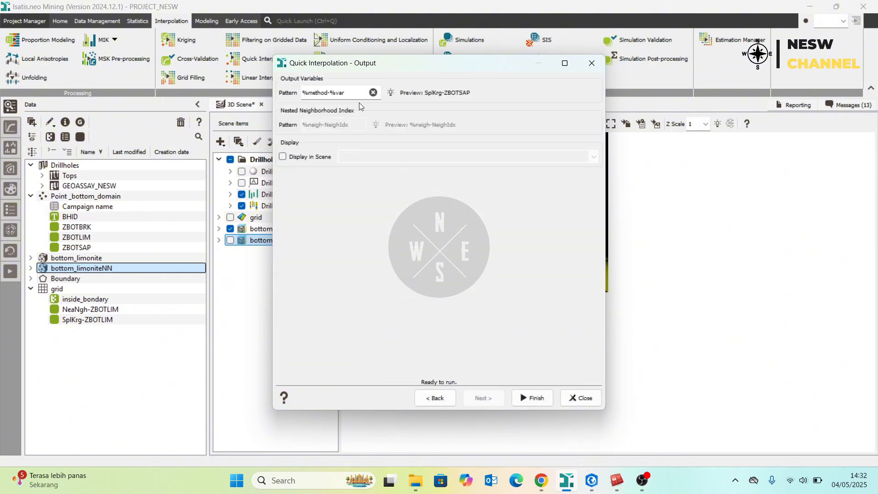
left_click(530, 398)
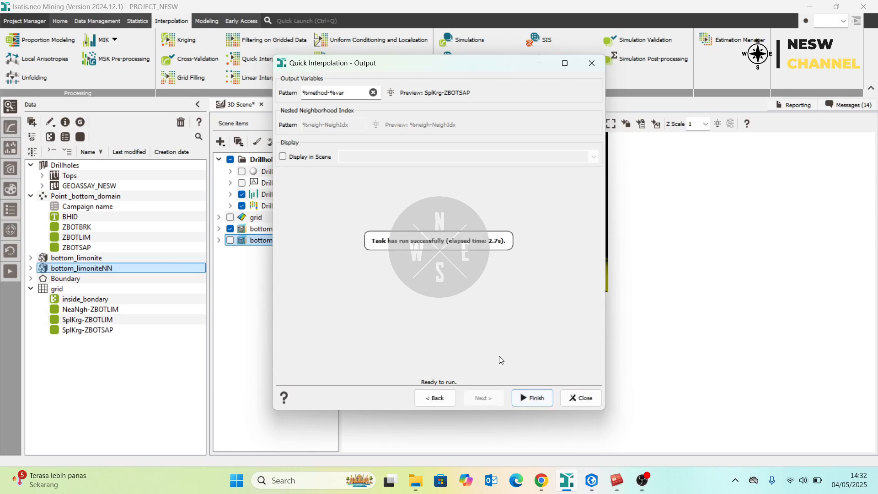
- Go back to the main interpolation parameters, change the input variable to ZBOTBRK, and run the Spline Kriging onto the grid
left_click(435, 397)
left_click(435, 397)
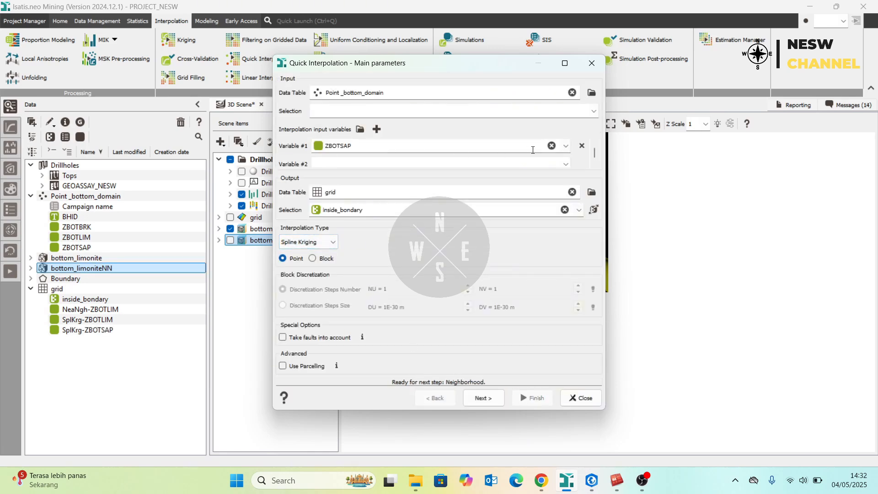
left_click(569, 149)
left_click(492, 191)
left_click(501, 400)
left_click(501, 400)
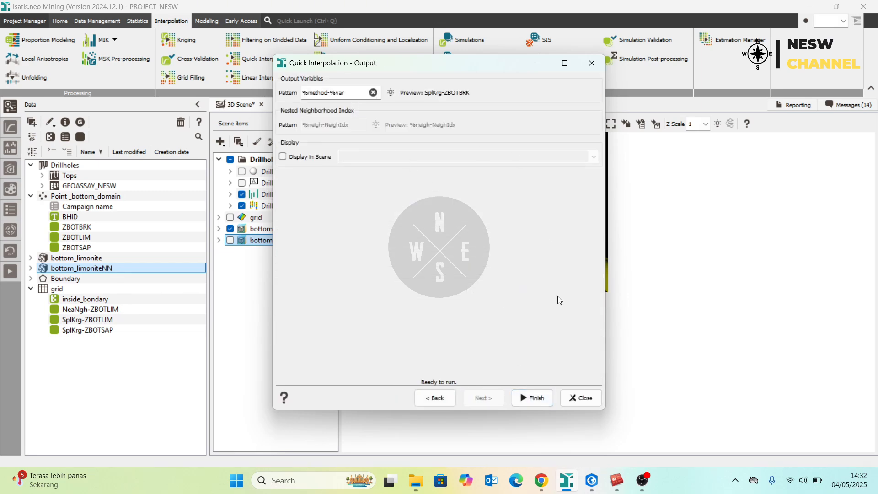
left_click(534, 398)
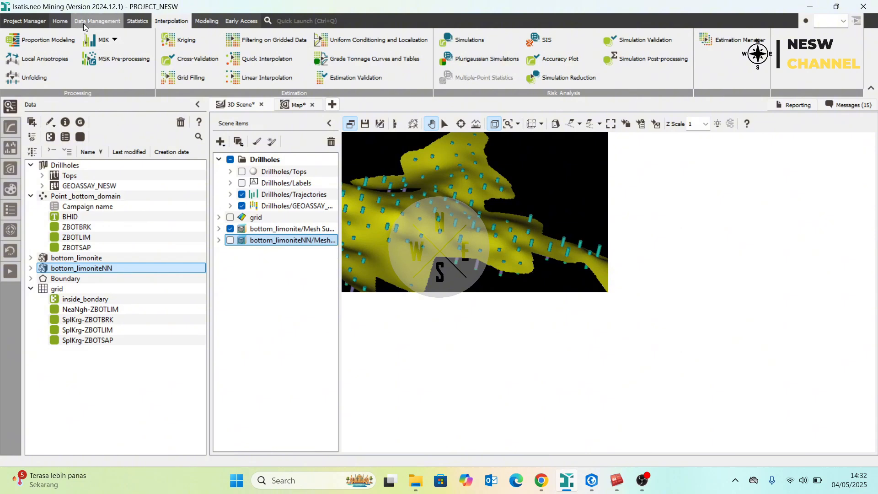
- Convert the grid's SplKrg-ZBOTSAP variable into a red surface mesh saved as bottom_saprolite
left_click(96, 21)
left_click(223, 63)
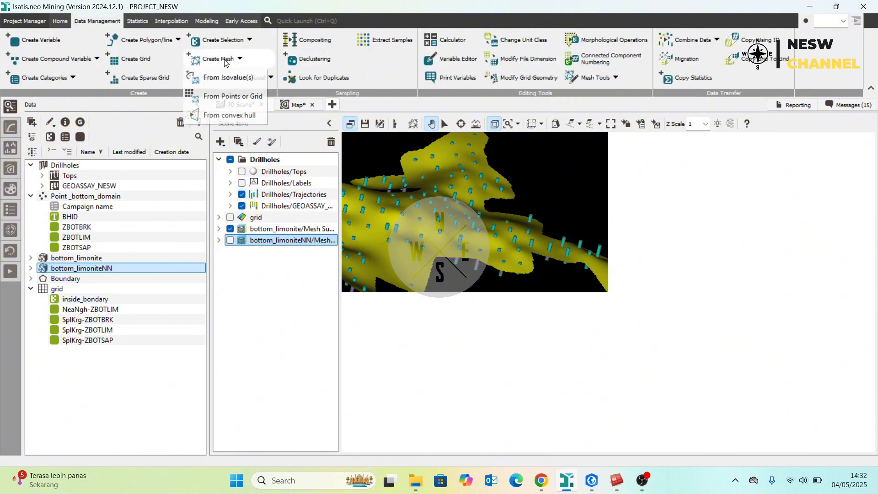
left_click(228, 97)
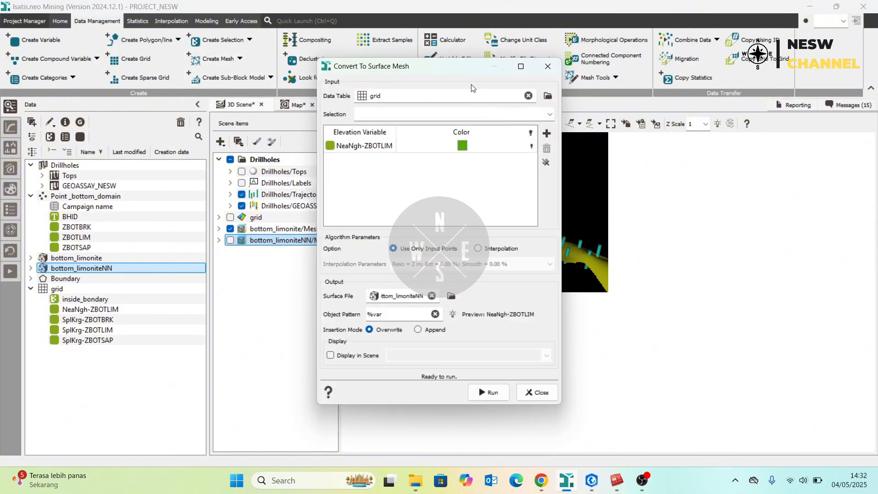
double_click(383, 145)
left_click(389, 145)
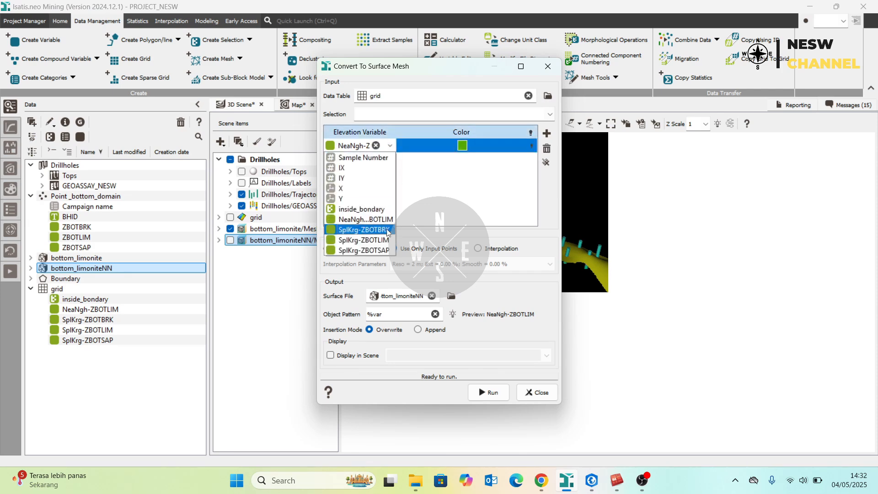
left_click(383, 250)
double_click(462, 145)
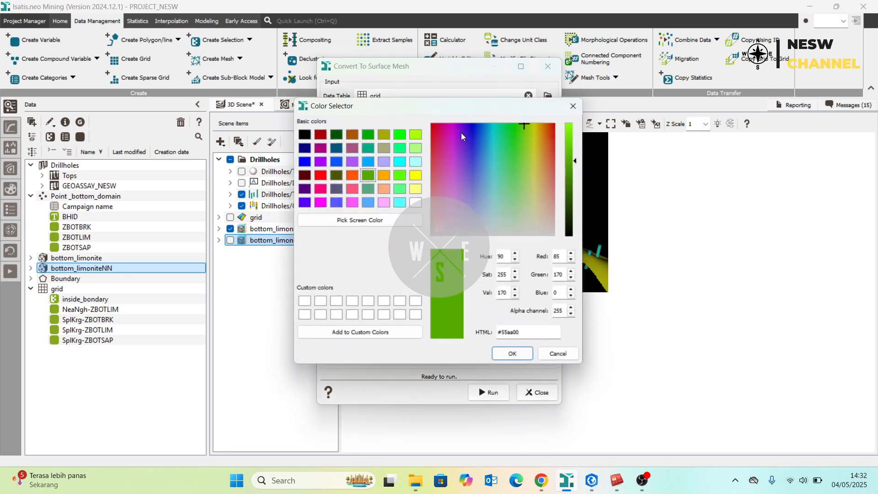
left_click(320, 175)
left_click(508, 356)
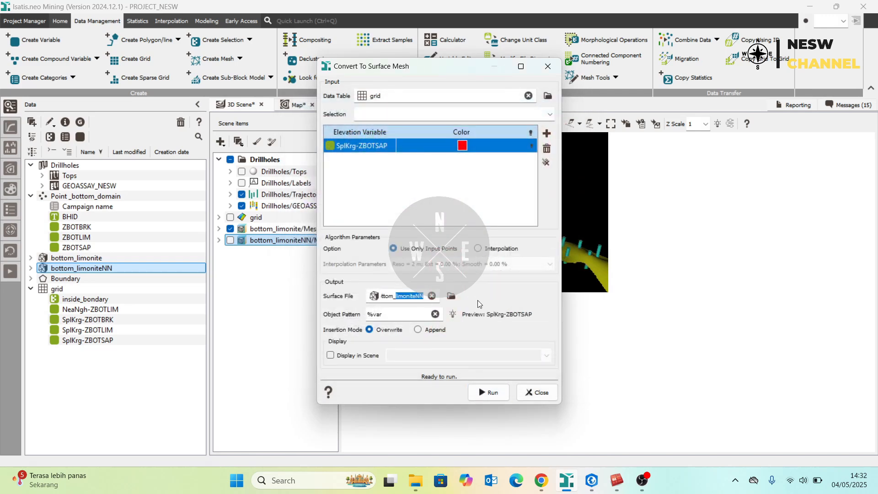
type("sapro")
left_click(495, 391)
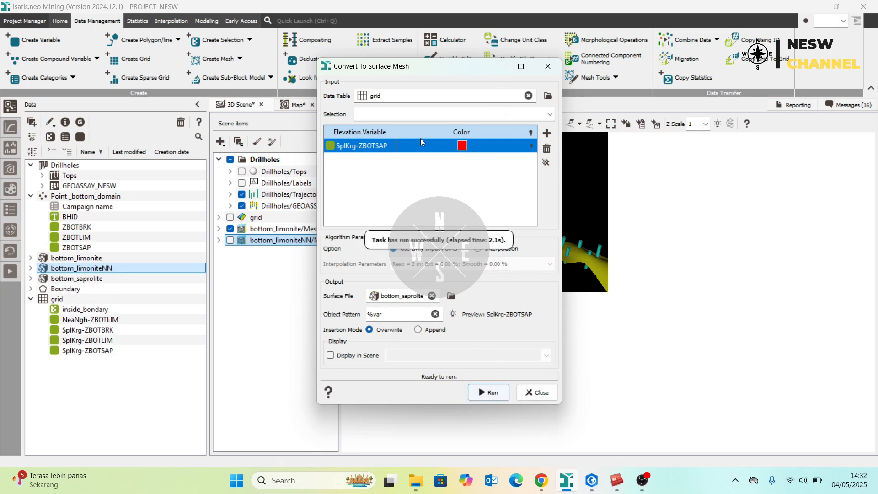
- Convert the grid's SplKrg-ZBOTBRK variable into a blue surface mesh saved as bottom_bedrock, then close the conversion dialog
double_click(391, 148)
left_click(390, 145)
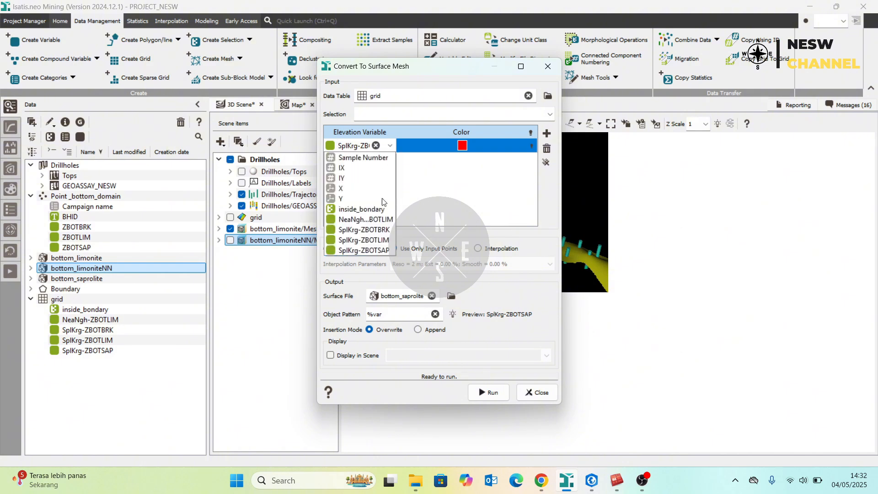
left_click(365, 229)
double_click(463, 145)
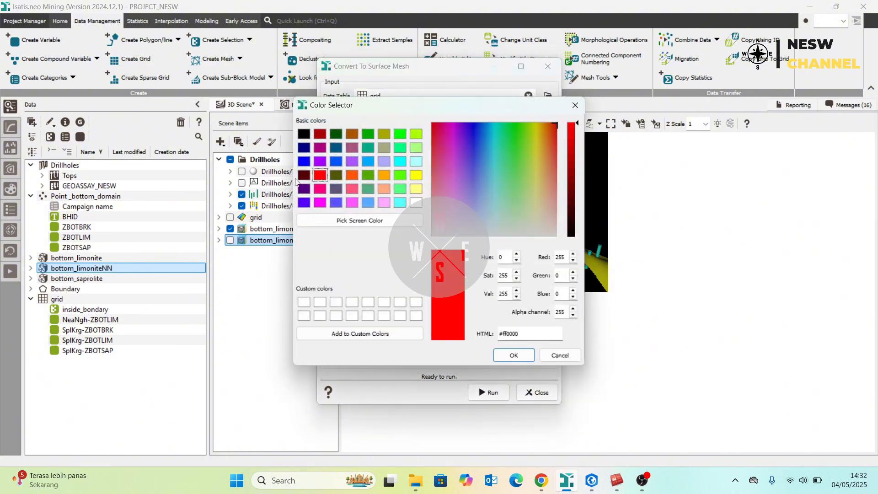
left_click(304, 161)
left_click(508, 352)
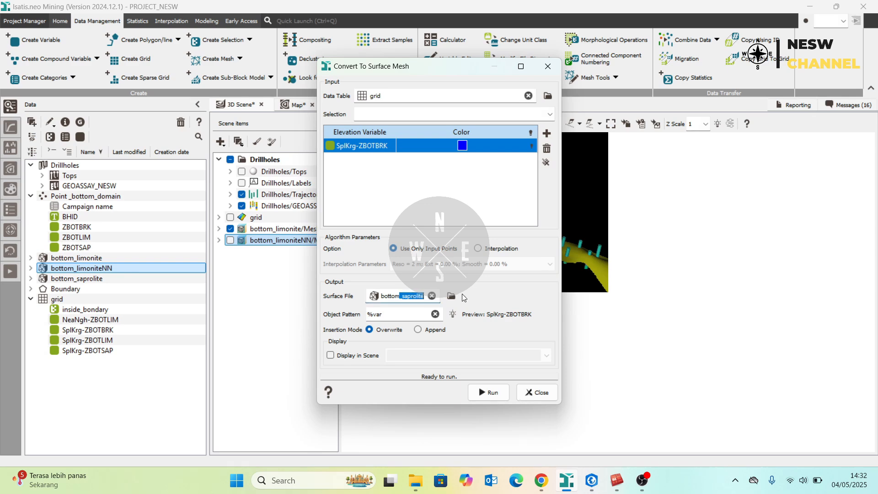
key("BackSpace")
type("bedrock")
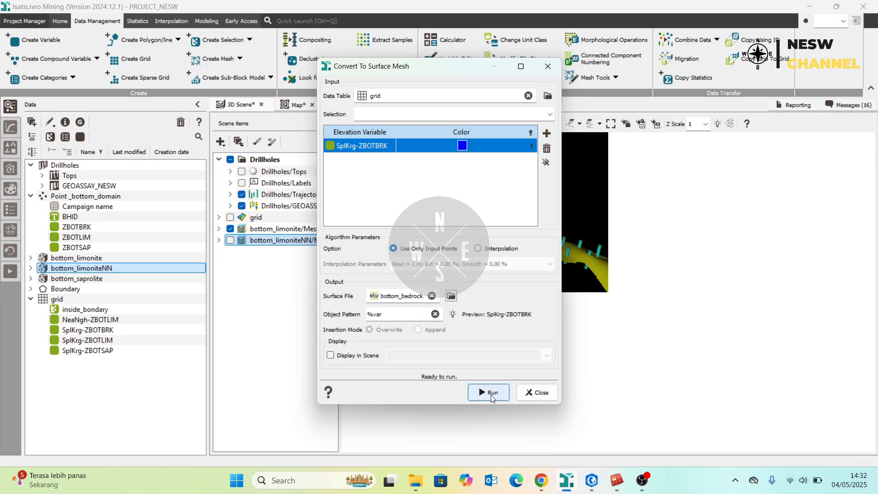
left_click(490, 393)
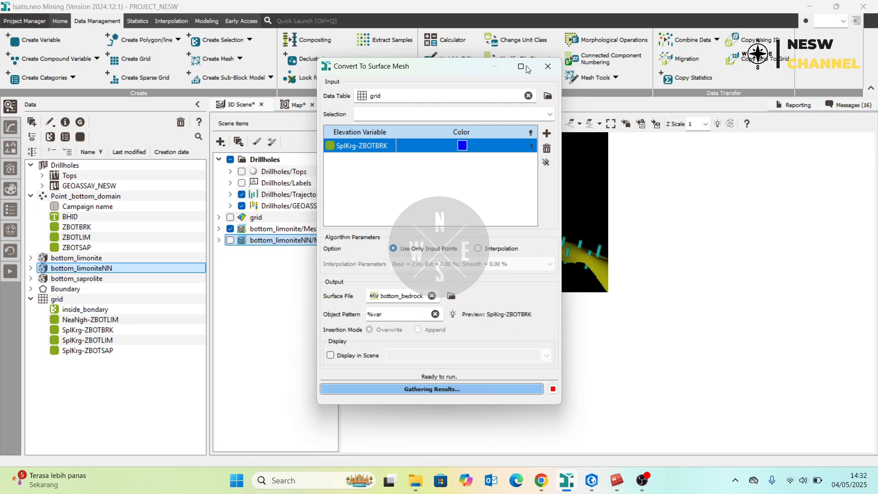
left_click(547, 67)
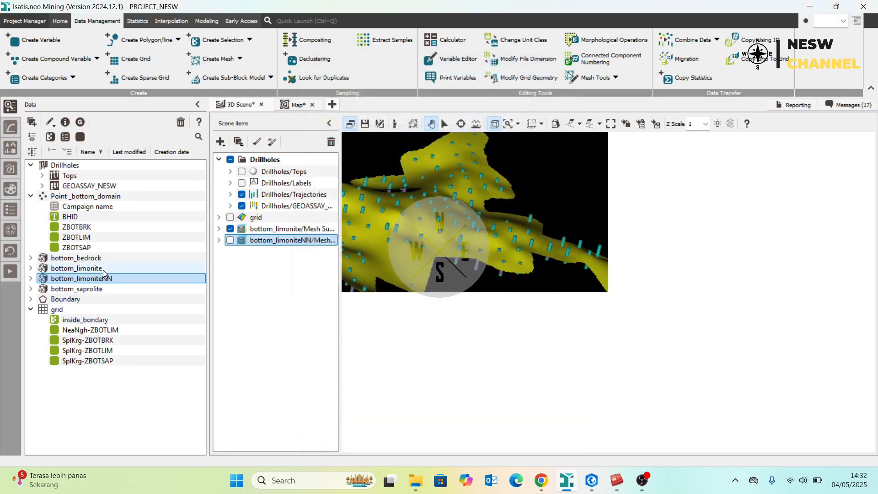
- Add the bottom_saprolite and bottom_bedrock meshes to the 3D scene alongside bottom_limonite
left_click(91, 268)
left_click_drag(455, 224, 401, 210)
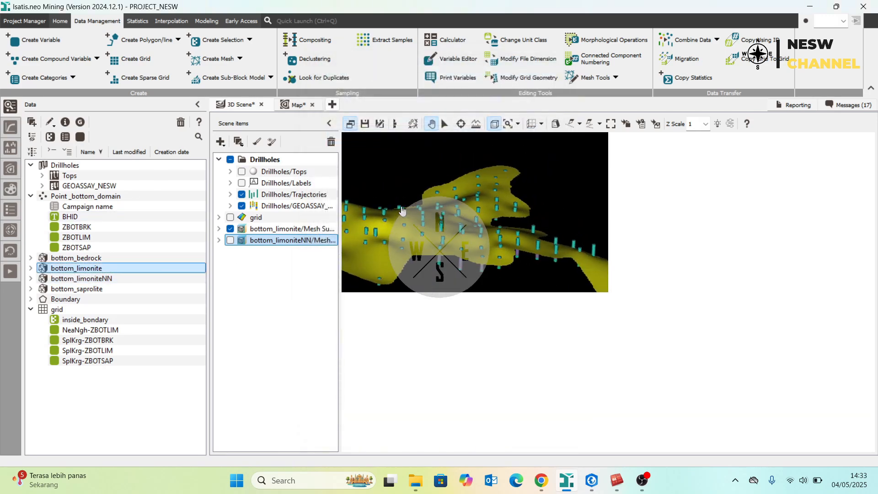
left_click_drag(76, 289, 461, 205)
left_click_drag(475, 244, 494, 236)
left_click_drag(84, 260, 441, 203)
- Cut the 3D scene in plan view with a roughly east-west clipping plane across the middle of the meshes
left_click(519, 124)
left_click(527, 151)
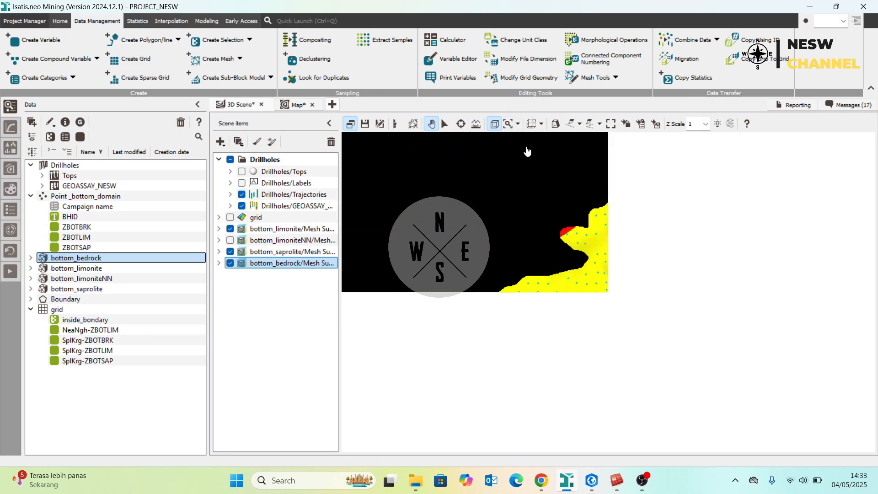
left_click_drag(561, 252, 500, 158)
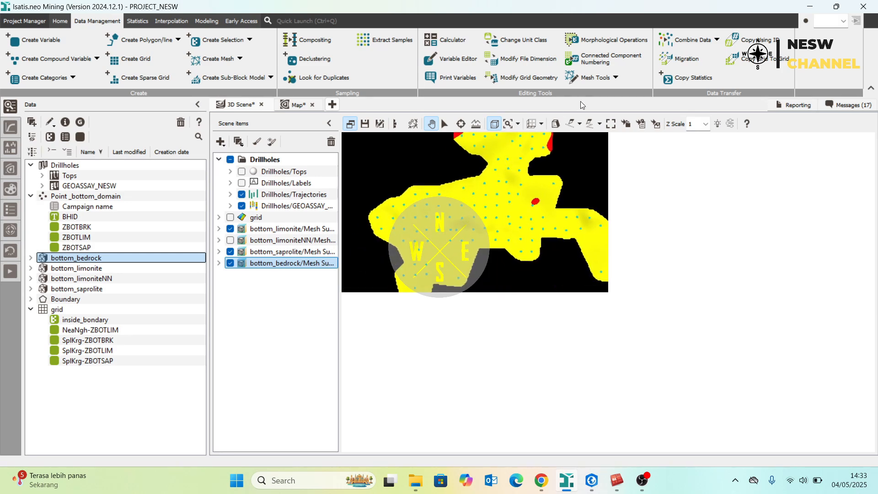
left_click(573, 128)
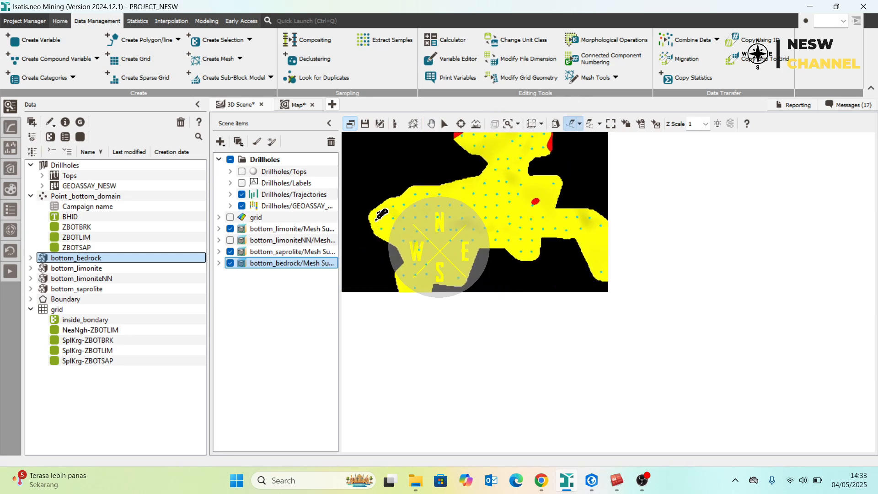
left_click(369, 219)
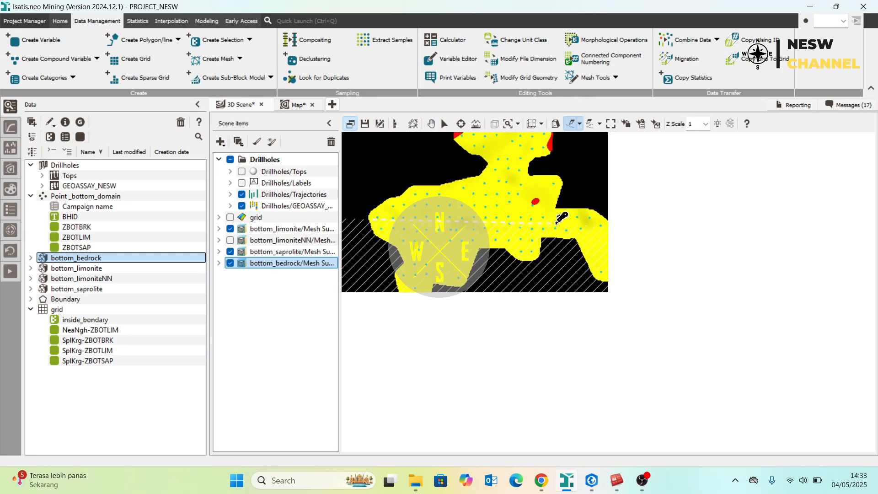
left_click(591, 215)
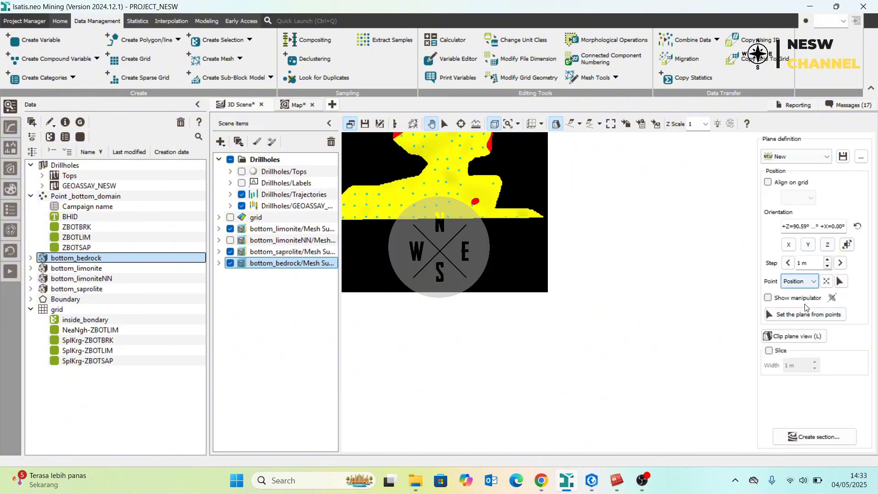
- Restrict the clipping plane to a slice 10 m wide and view the section from the south
left_click(808, 246)
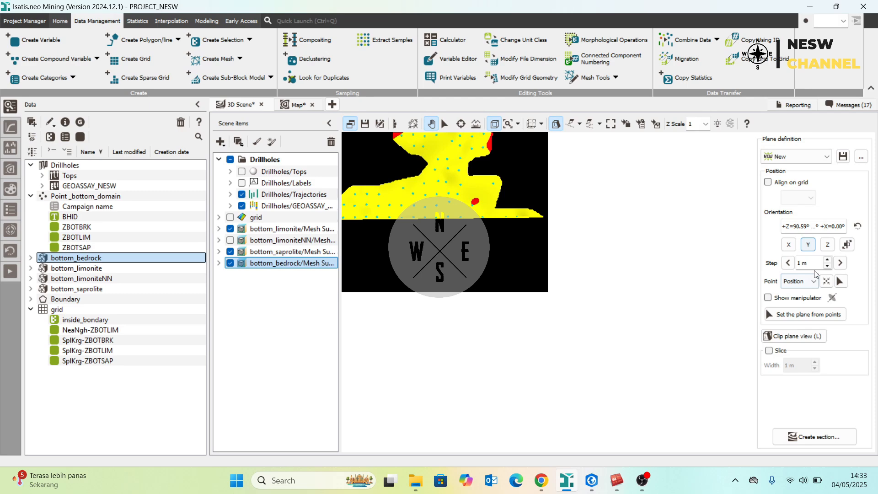
left_click(769, 351)
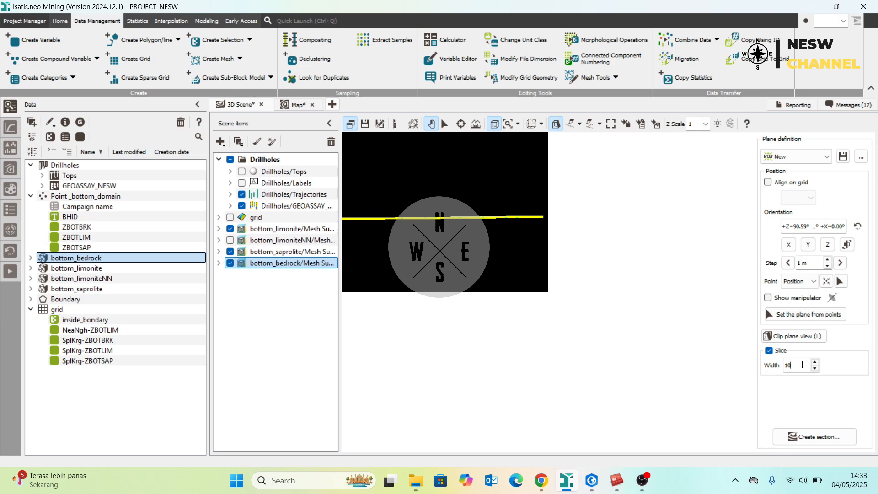
left_click_drag(418, 212, 466, 204)
left_click(519, 123)
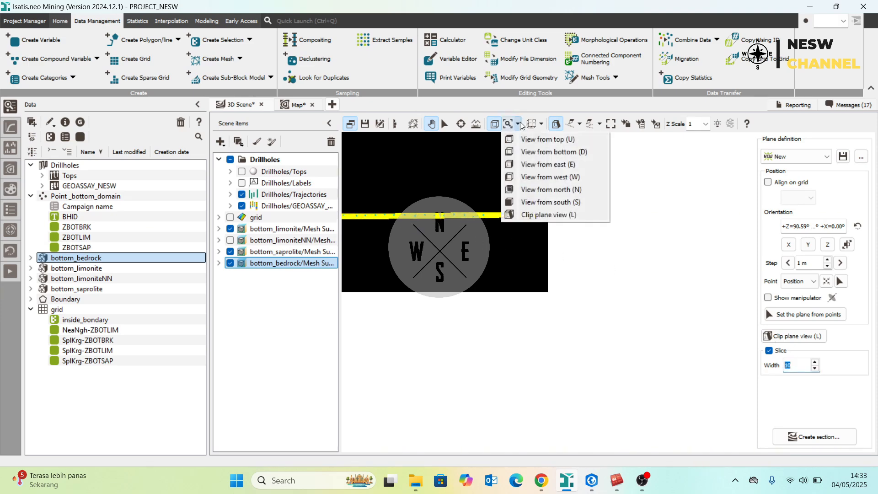
left_click(538, 201)
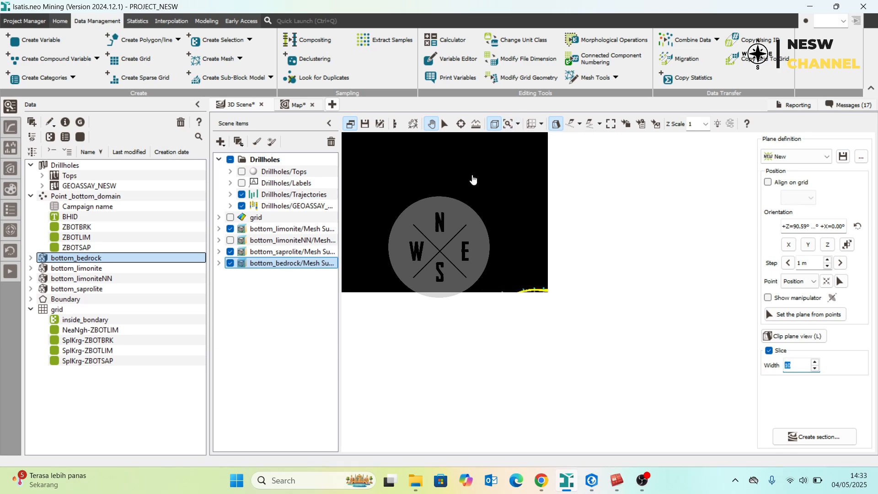
left_click(495, 123)
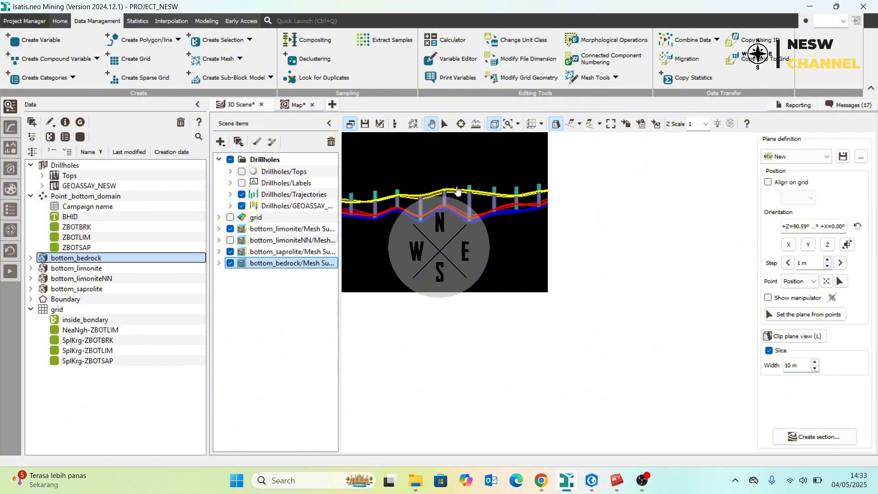
- Examine the limonite, saprolite and bedrock bottom surfaces against the drillholes along the section
scroll(453, 190, "up", 5)
middle_click_drag(419, 213, 348, 247)
scroll(459, 214, "down", 2)
middle_click_drag(467, 198, 426, 203)
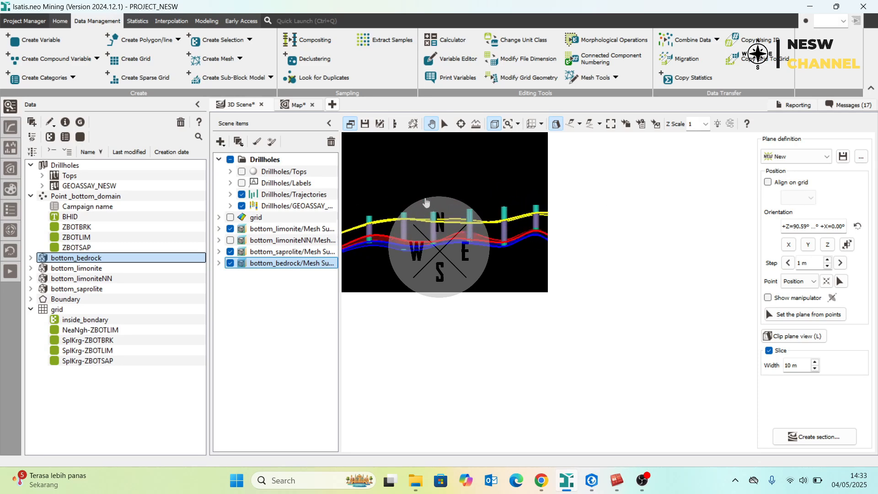
middle_click_drag(494, 211, 315, 217)
middle_click_drag(438, 223, 264, 233)
mouse_move(496, 233)
middle_mouse_down()
mouse_move(458, 243)
mouse_move(538, 208)
middle_mouse_up()
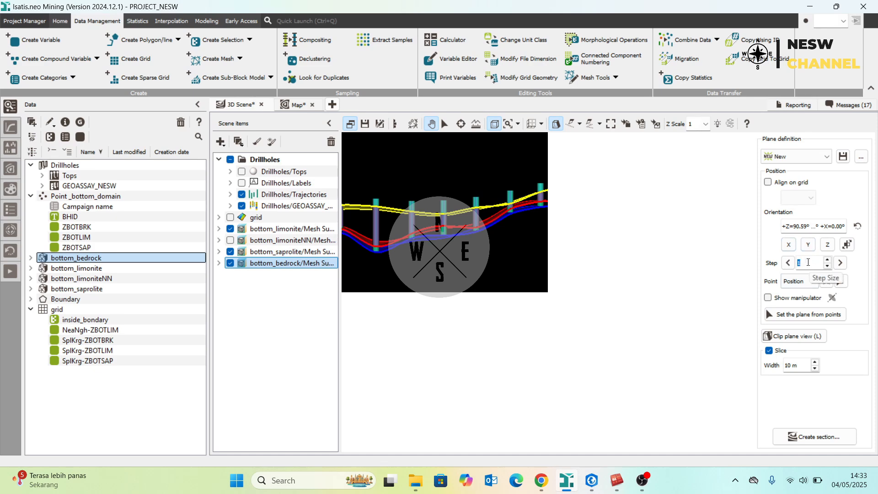
- Set the clipping plane's step to 25 m and advance the section through the deposit
left_click(844, 265)
left_click(844, 266)
left_click(844, 265)
left_click(843, 265)
left_click(844, 265)
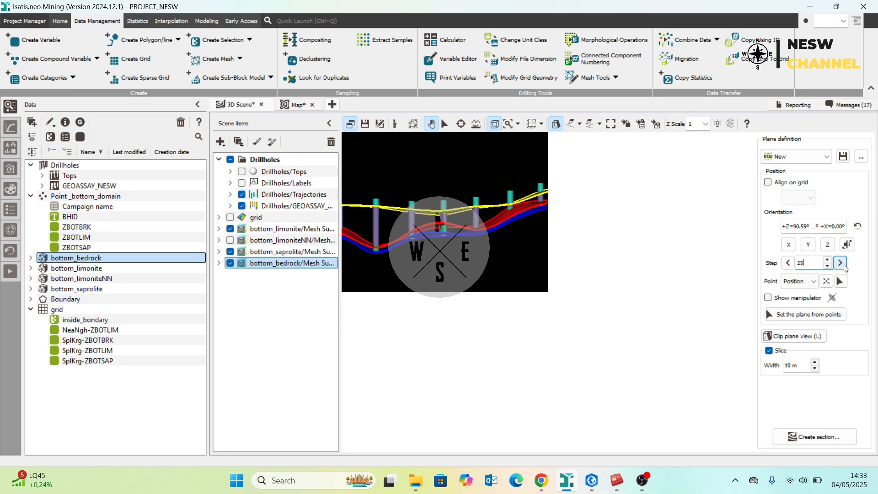
left_click(844, 266)
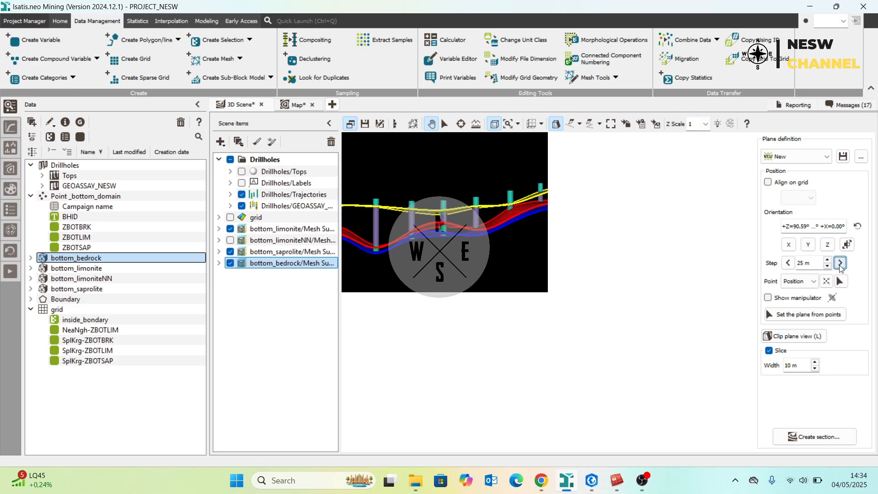
left_click(841, 266)
left_click(842, 267)
- View the advanced section side-on and examine how the three bottom surfaces follow the drillhole intervals
left_click_drag(431, 206, 479, 219)
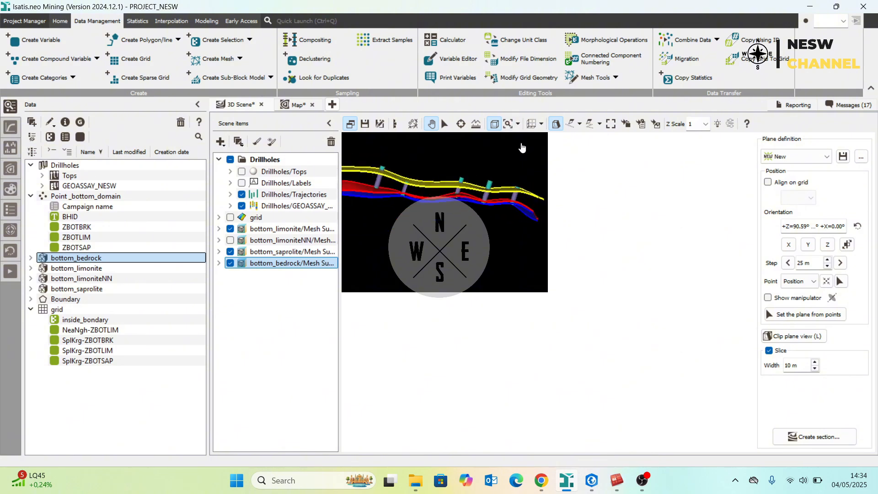
left_click(519, 123)
left_click(527, 189)
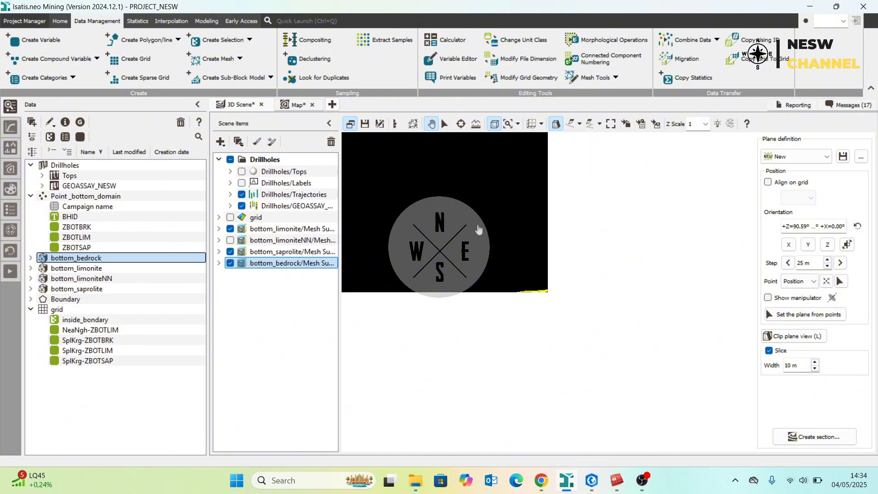
left_click_drag(513, 261, 410, 202)
scroll(410, 202, "up", 5)
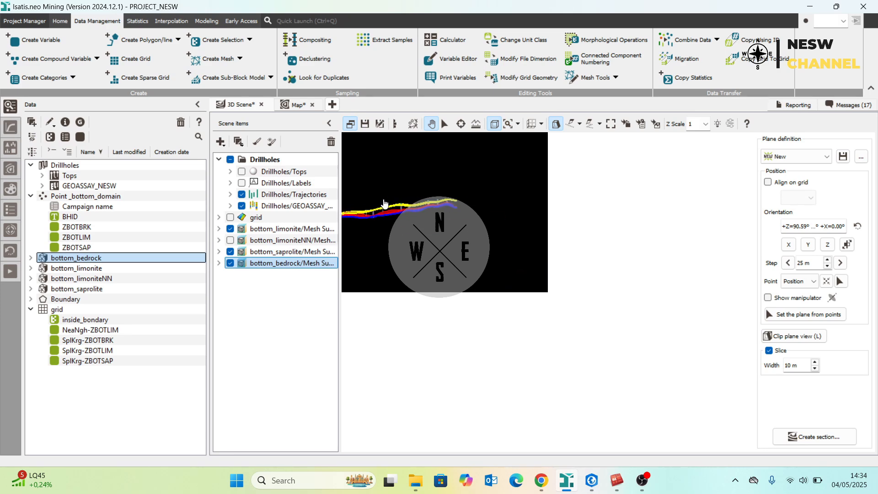
scroll(410, 202, "up", 5)
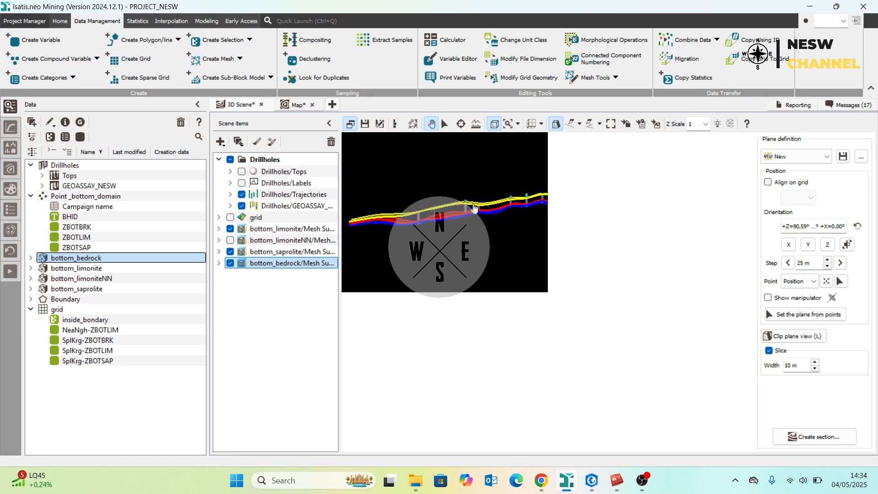
scroll(491, 209, "up", 4)
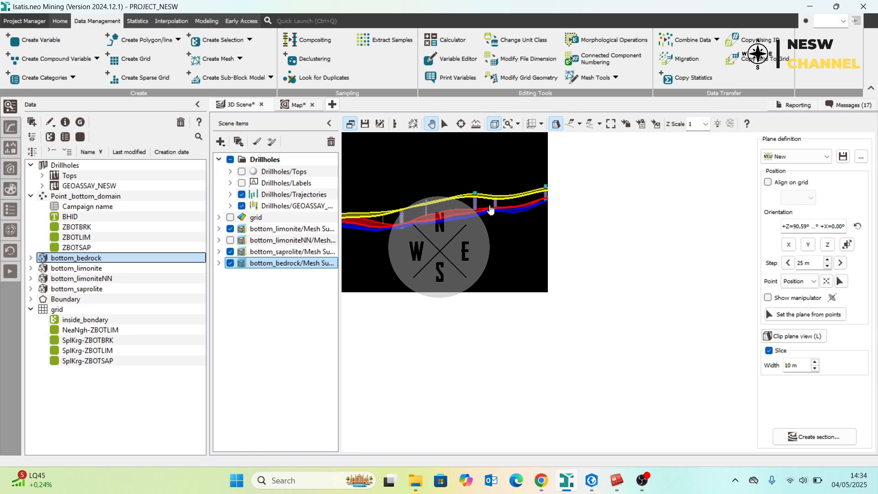
middle_click_drag(501, 208, 478, 215)
scroll(475, 215, "up", 1)
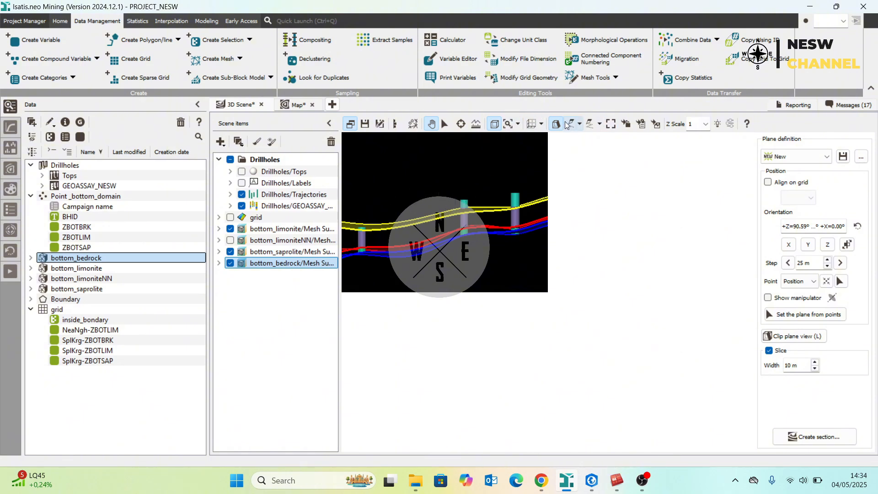
- Step the section plane back four times by 25 m and inspect the surfaces there at an angle
left_click(788, 263)
left_click(787, 263)
left_click(787, 263)
left_click(786, 263)
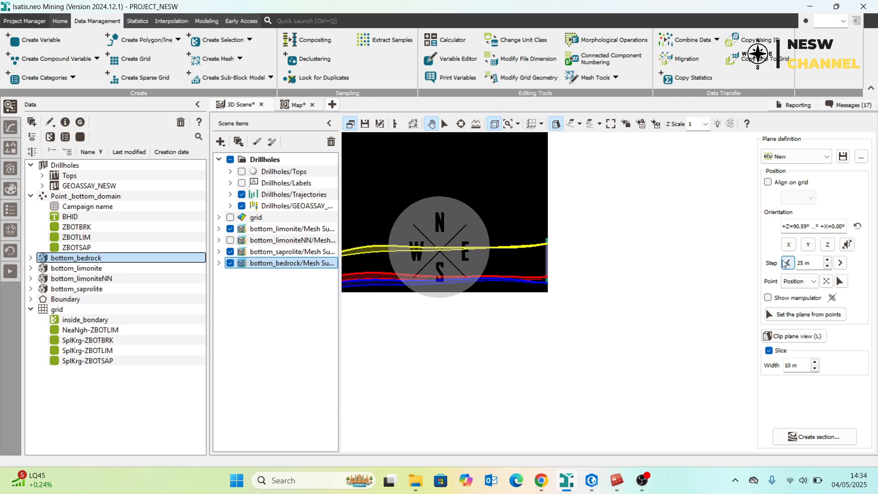
left_click_drag(441, 186, 477, 154)
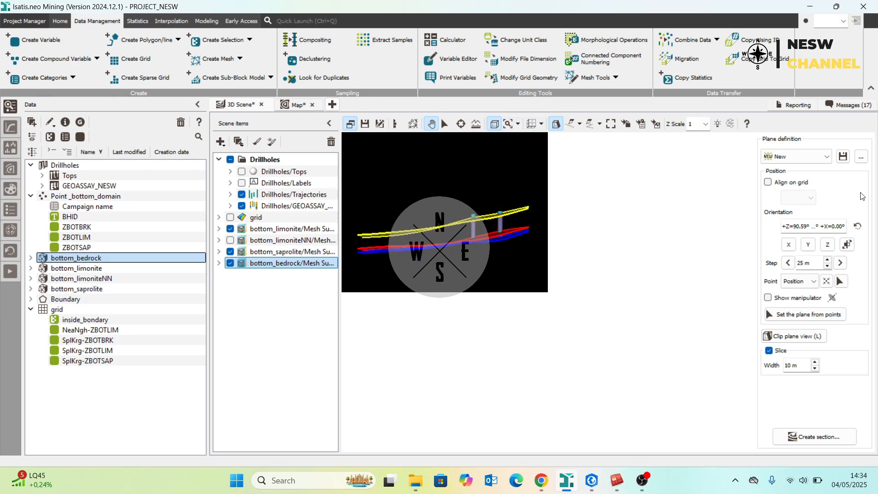
- Advance the section plane by 25 m and inspect the three bottom surfaces against the drillholes at an angle
left_click(841, 263)
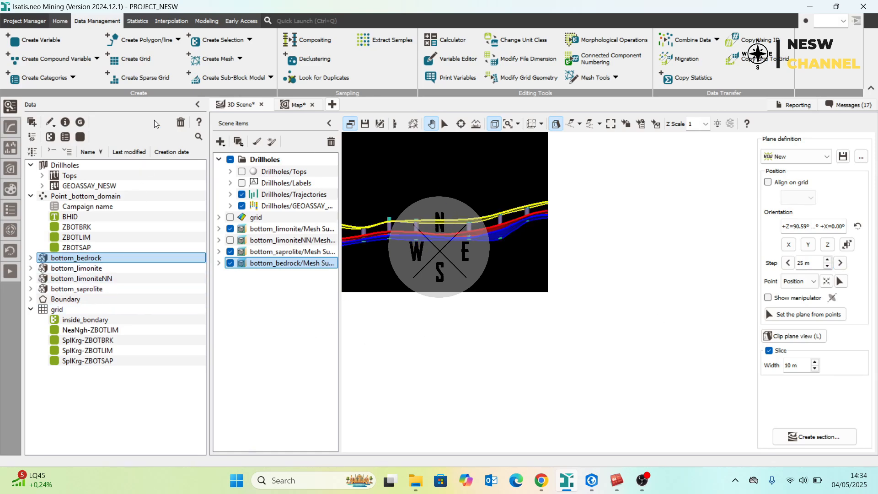
left_click(172, 21)
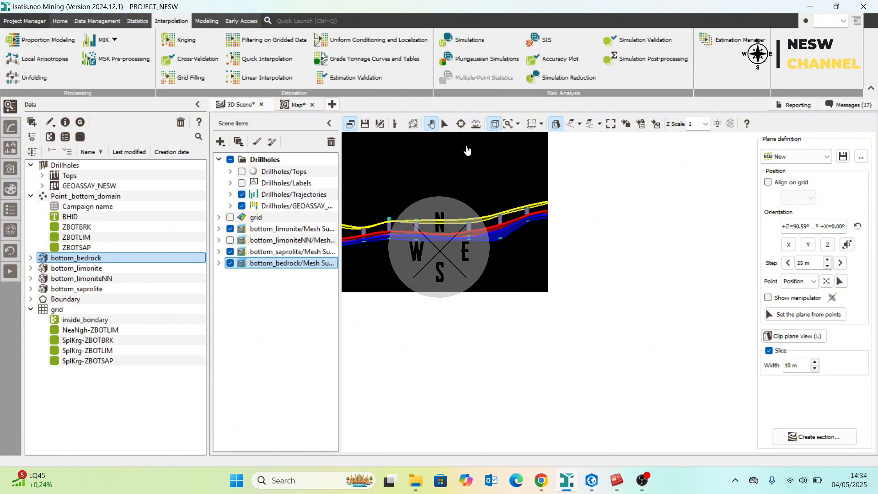
left_click_drag(467, 151, 505, 269)
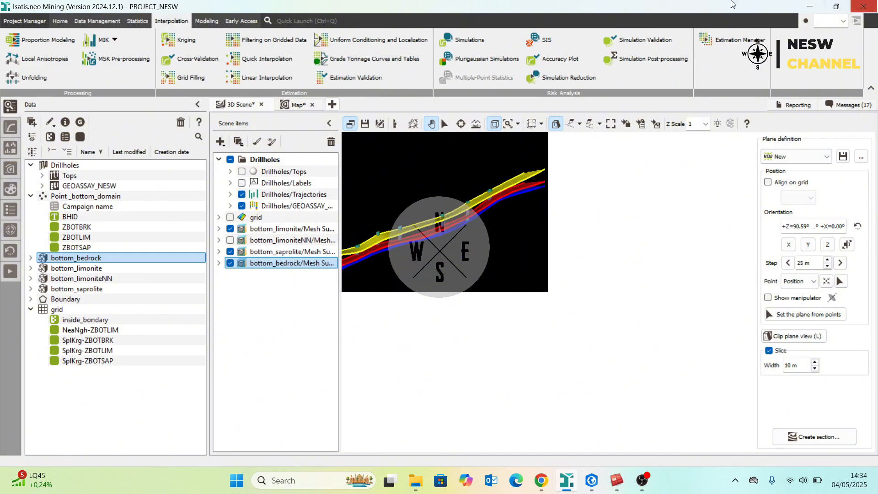
- Turn off the clipping plane and view the full extent of the three bottom surfaces with the drillholes from above
left_click(554, 123)
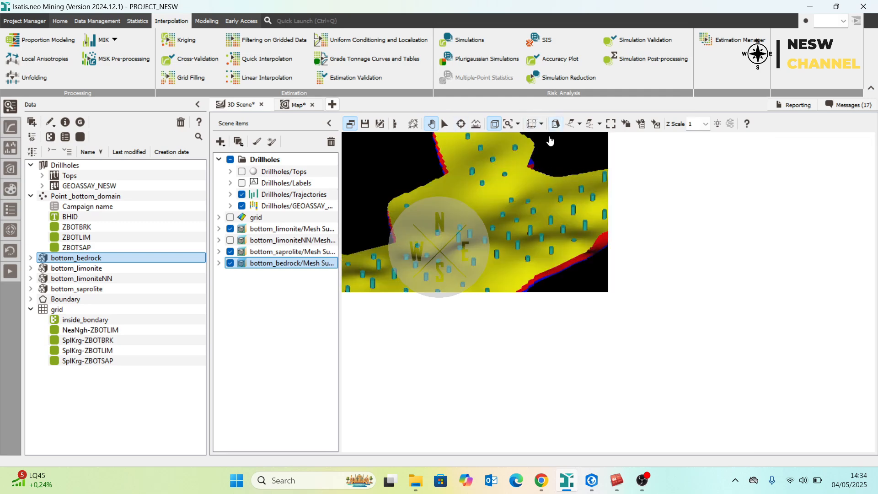
left_click_drag(502, 197, 591, 234)
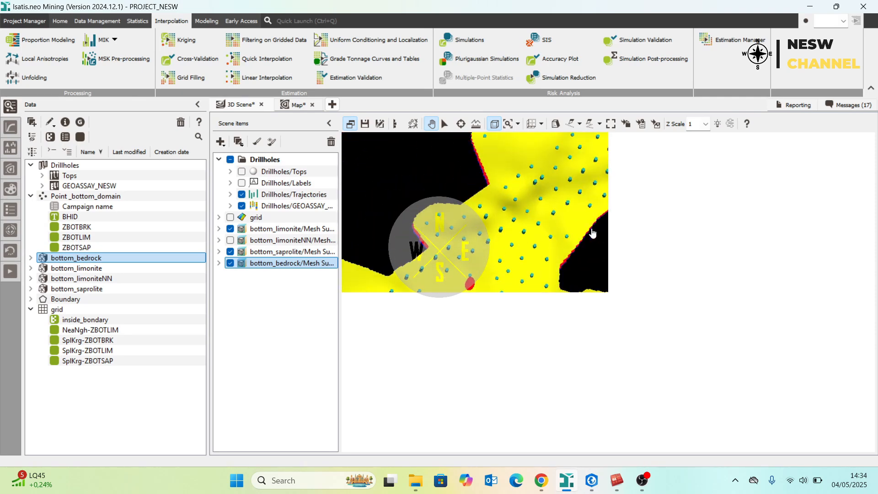
left_click(519, 124)
left_click(521, 172)
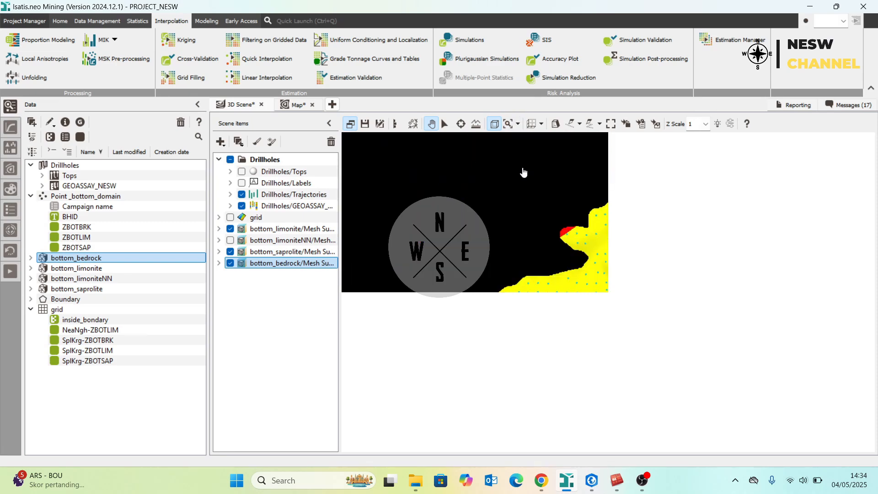
left_click_drag(561, 233, 526, 239)
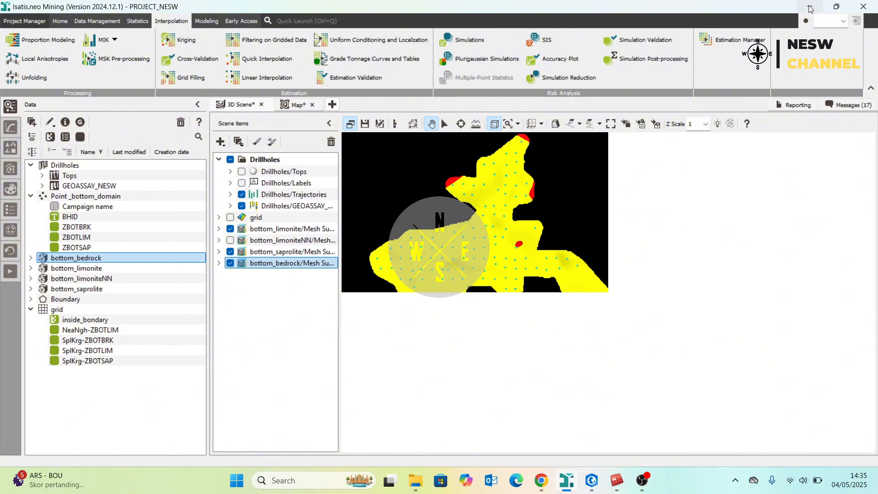
scroll(491, 211, "down", 3)
scroll(536, 253, "up", 2)
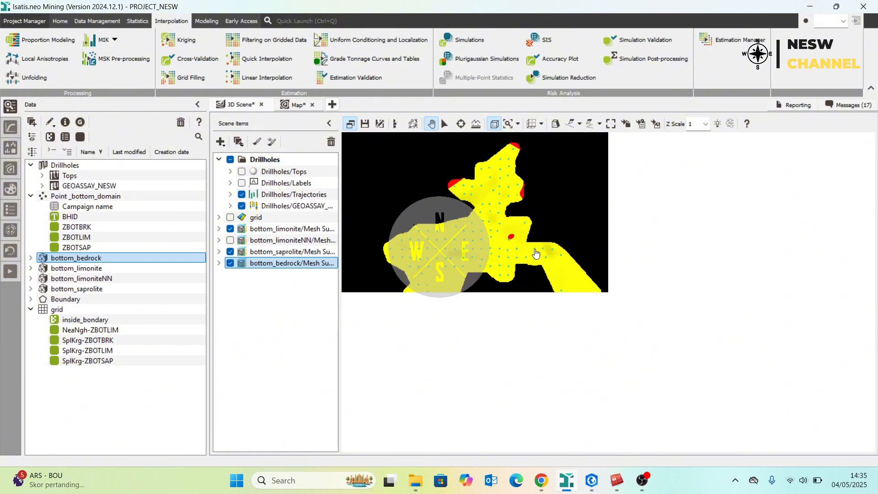
- Minimise the Isatis.neo and File Explorer windows to show the Windows desktop, and refresh it
left_click(813, 6)
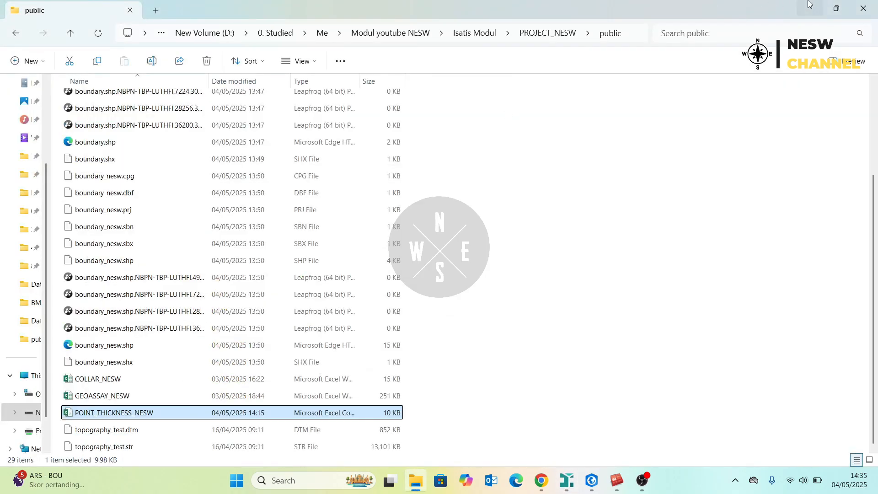
left_click(809, 4)
right_click(493, 122)
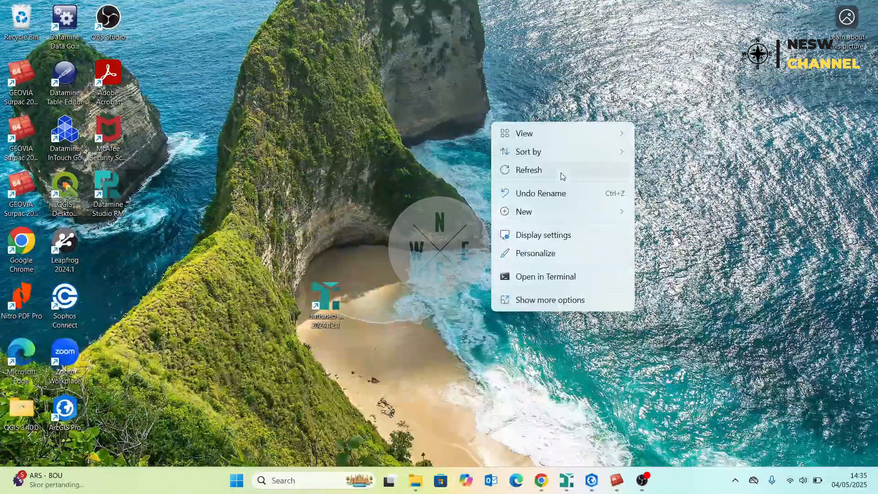
left_click(548, 172)
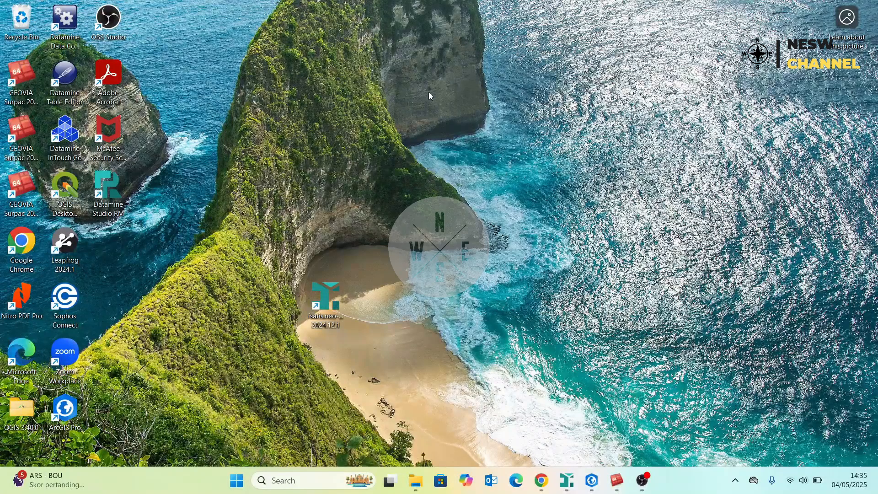